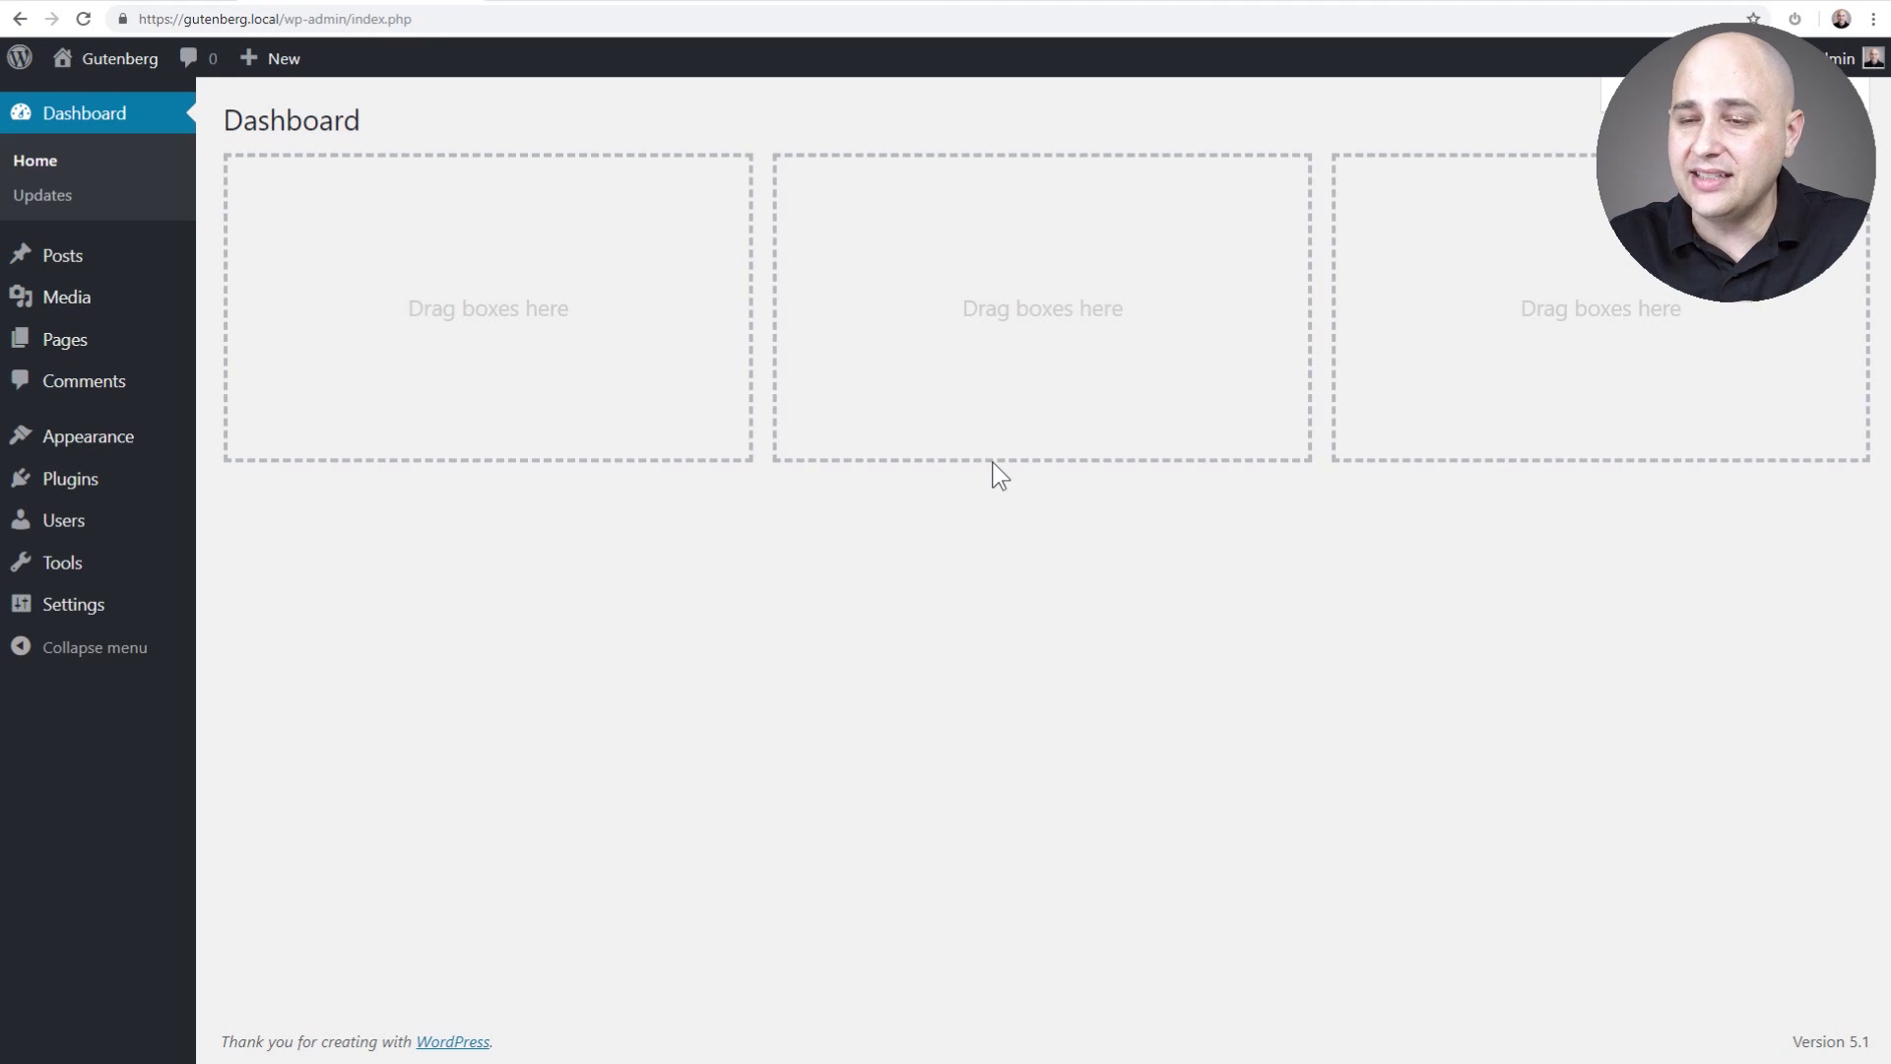
- Start a new post titled 'Your Gonna Love This'
mouse_move(88, 262)
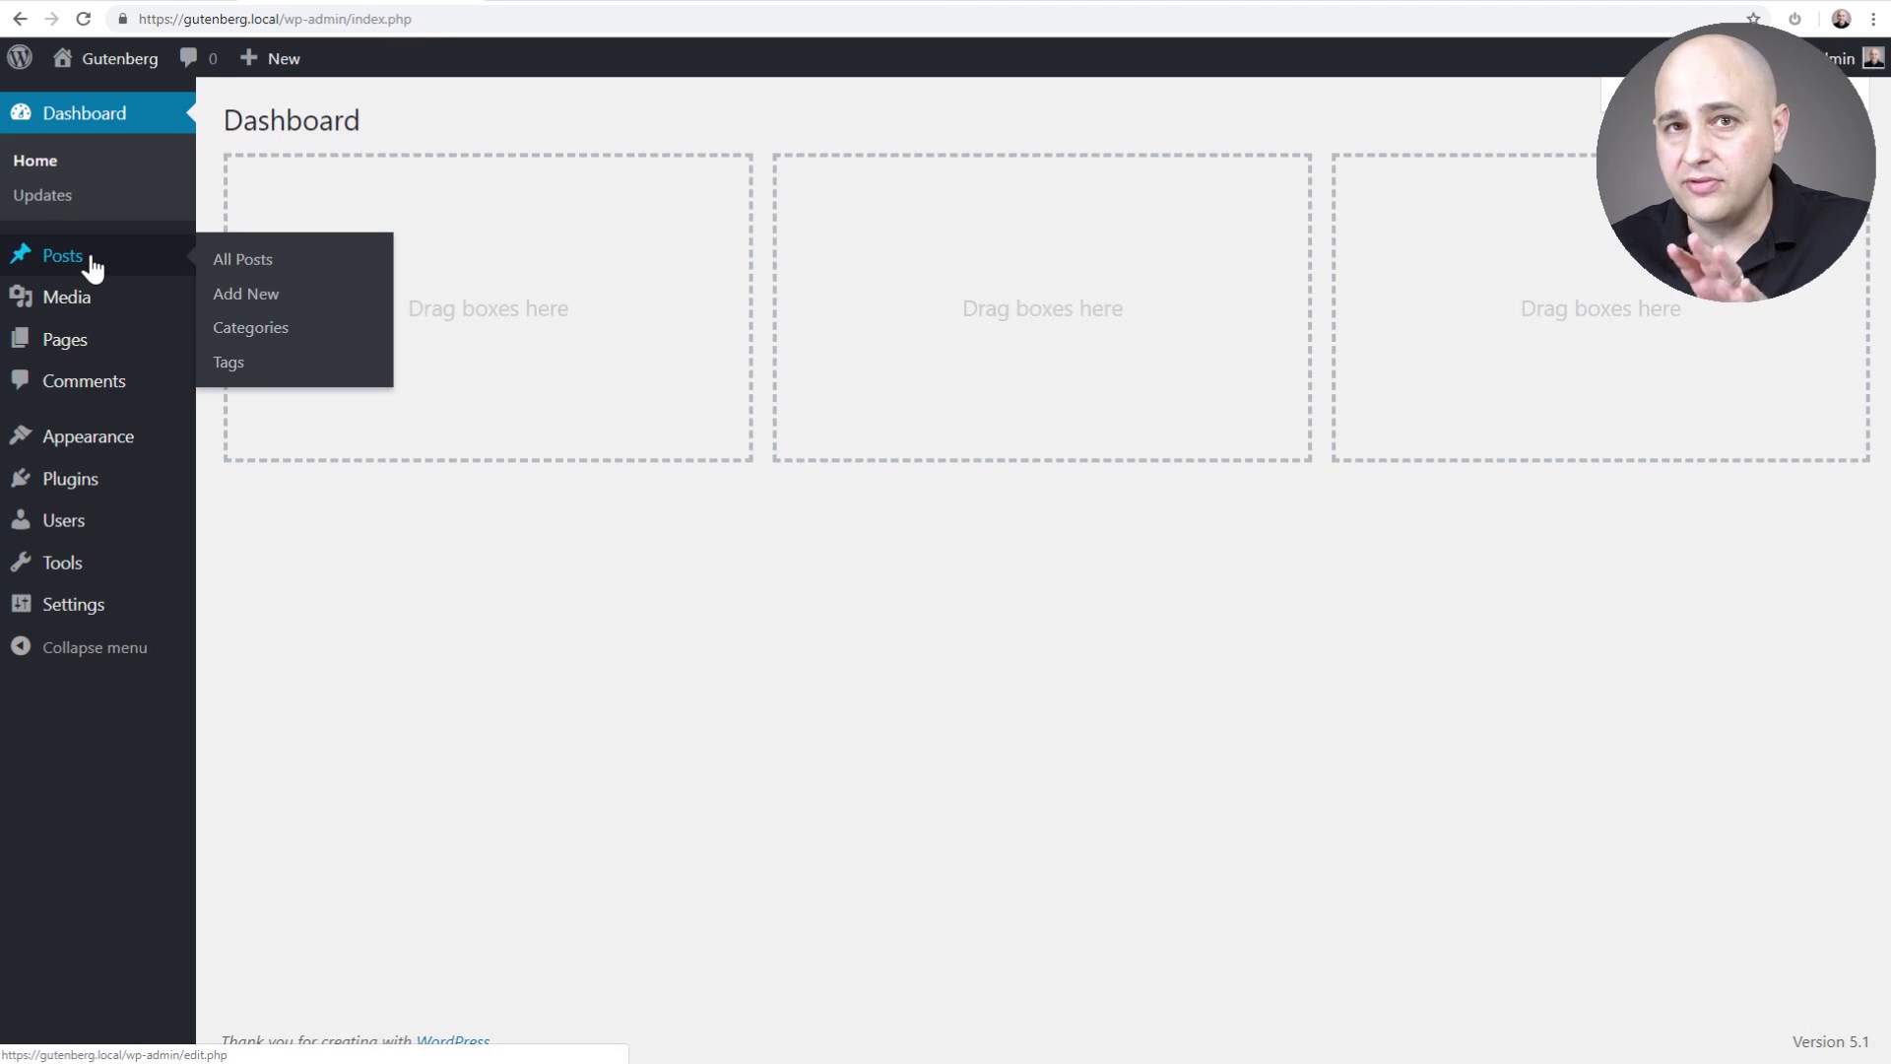
left_click(240, 261)
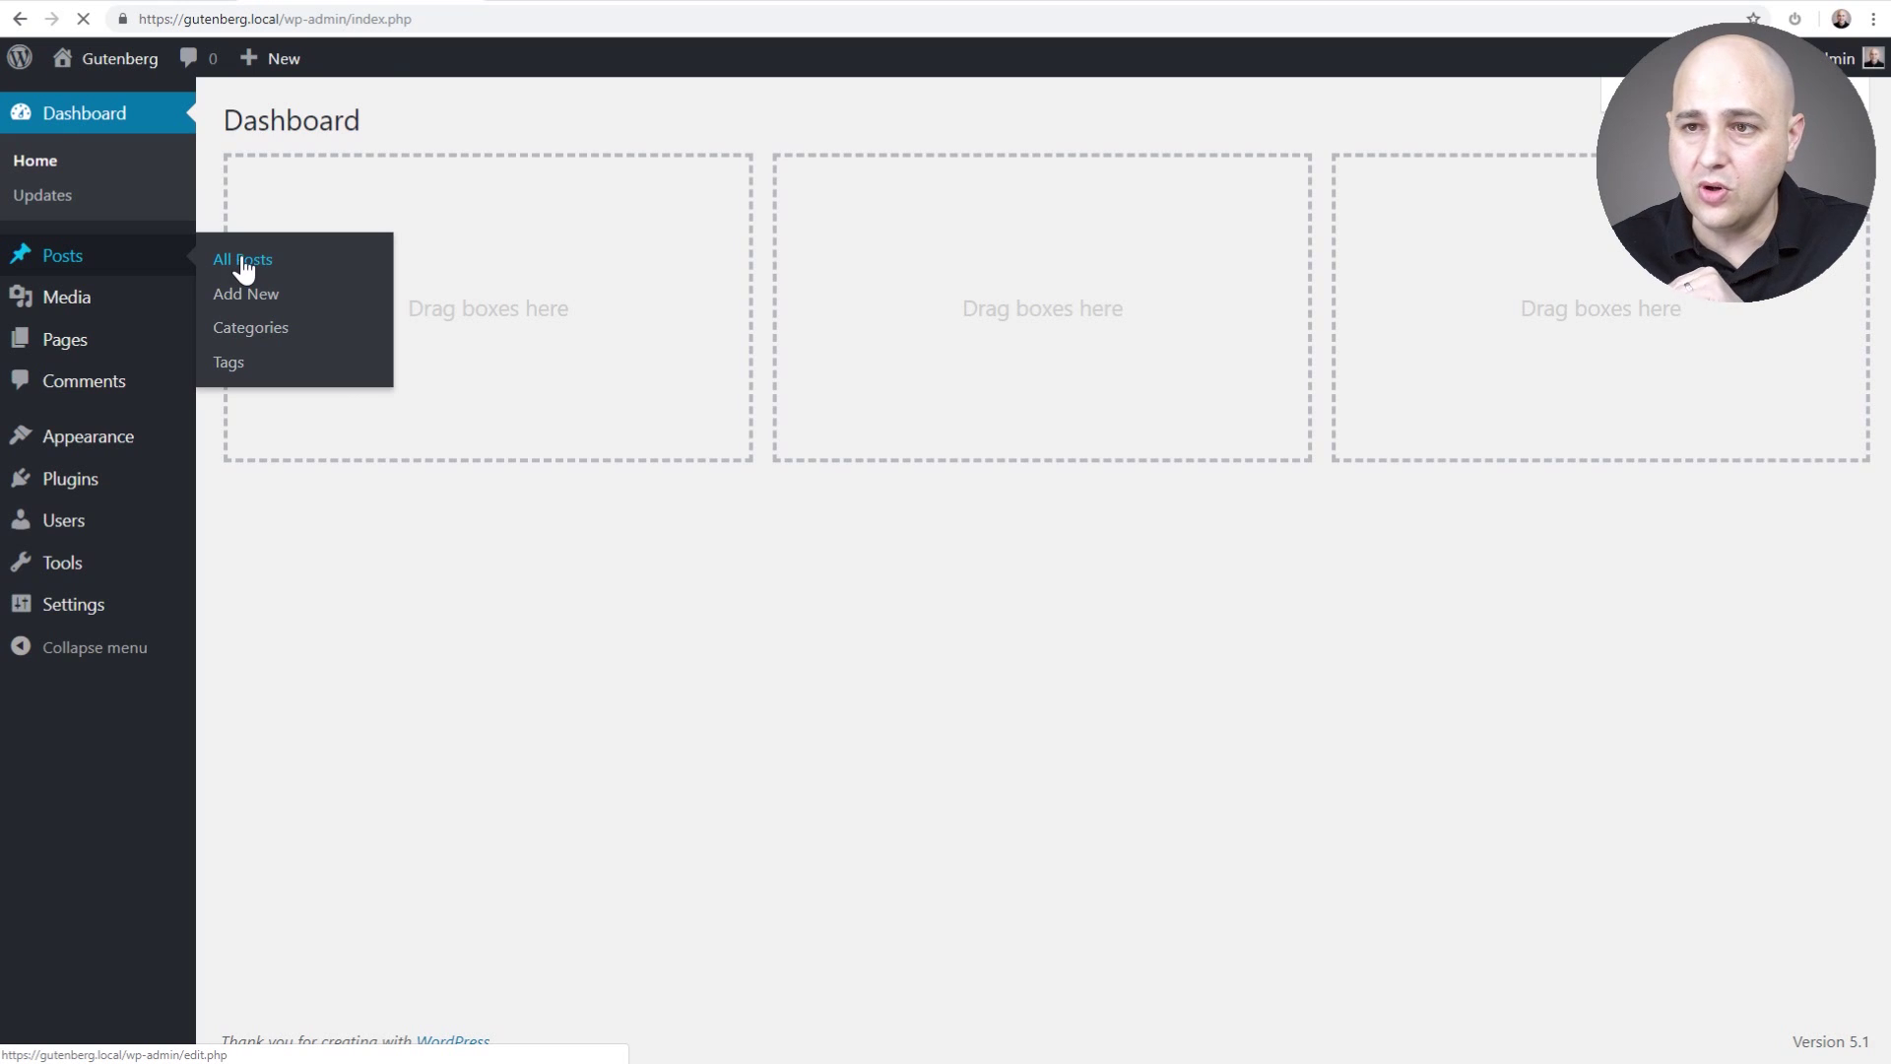
left_click(330, 126)
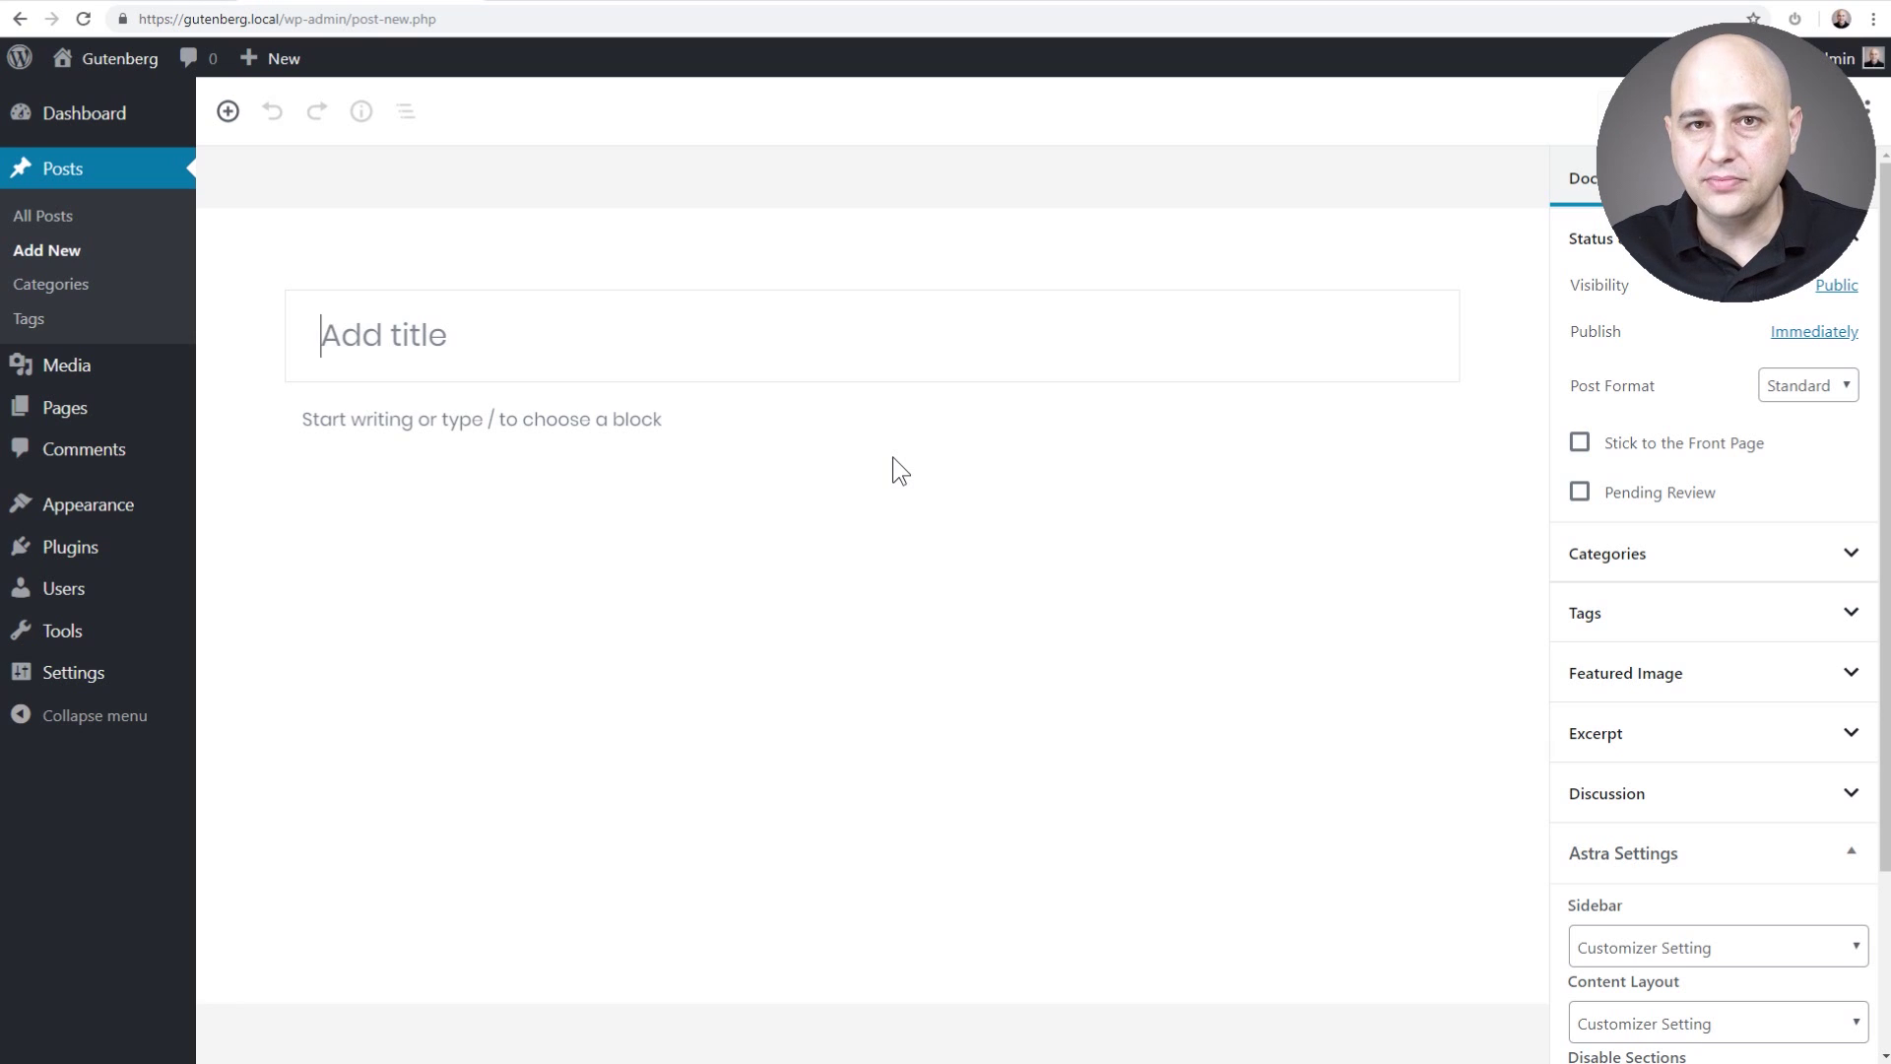
type("Your Gonna Love This")
- Turn the empty first paragraph into a Cover block using the / block list
left_click(671, 423)
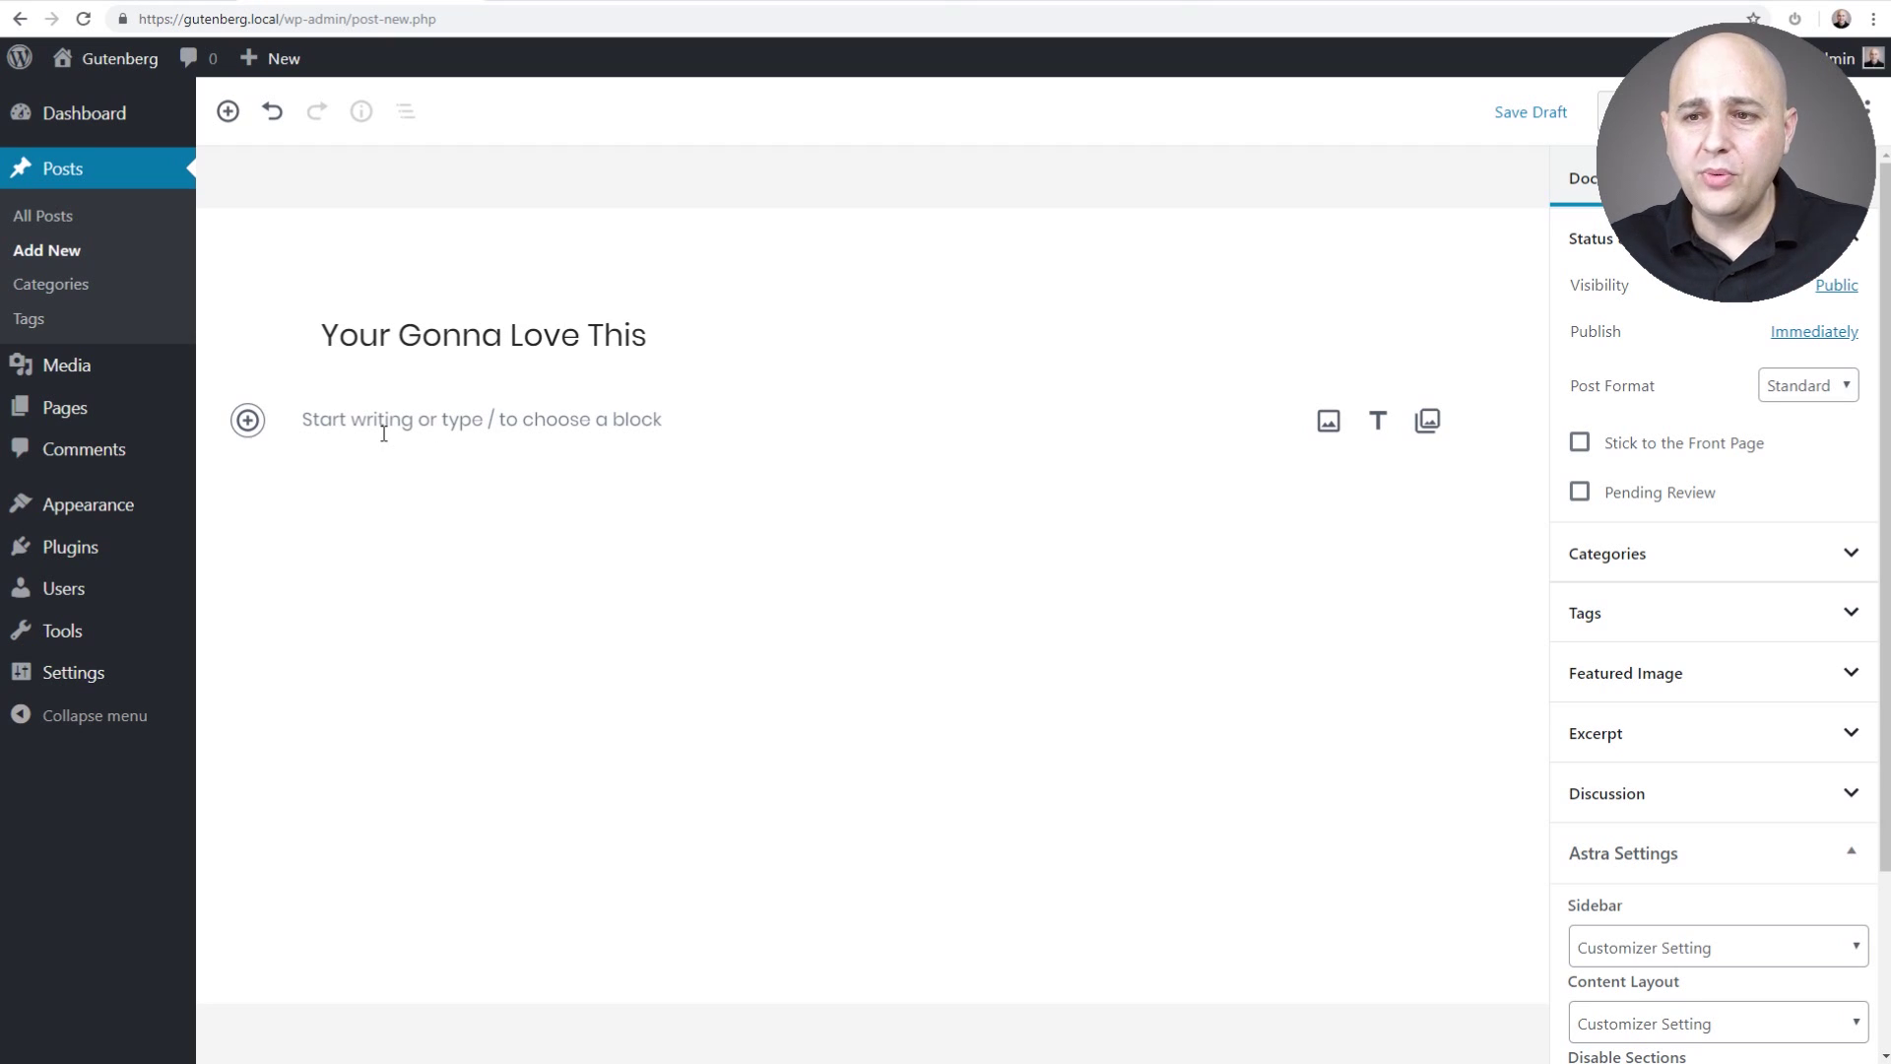
left_click(248, 421)
left_click(248, 422)
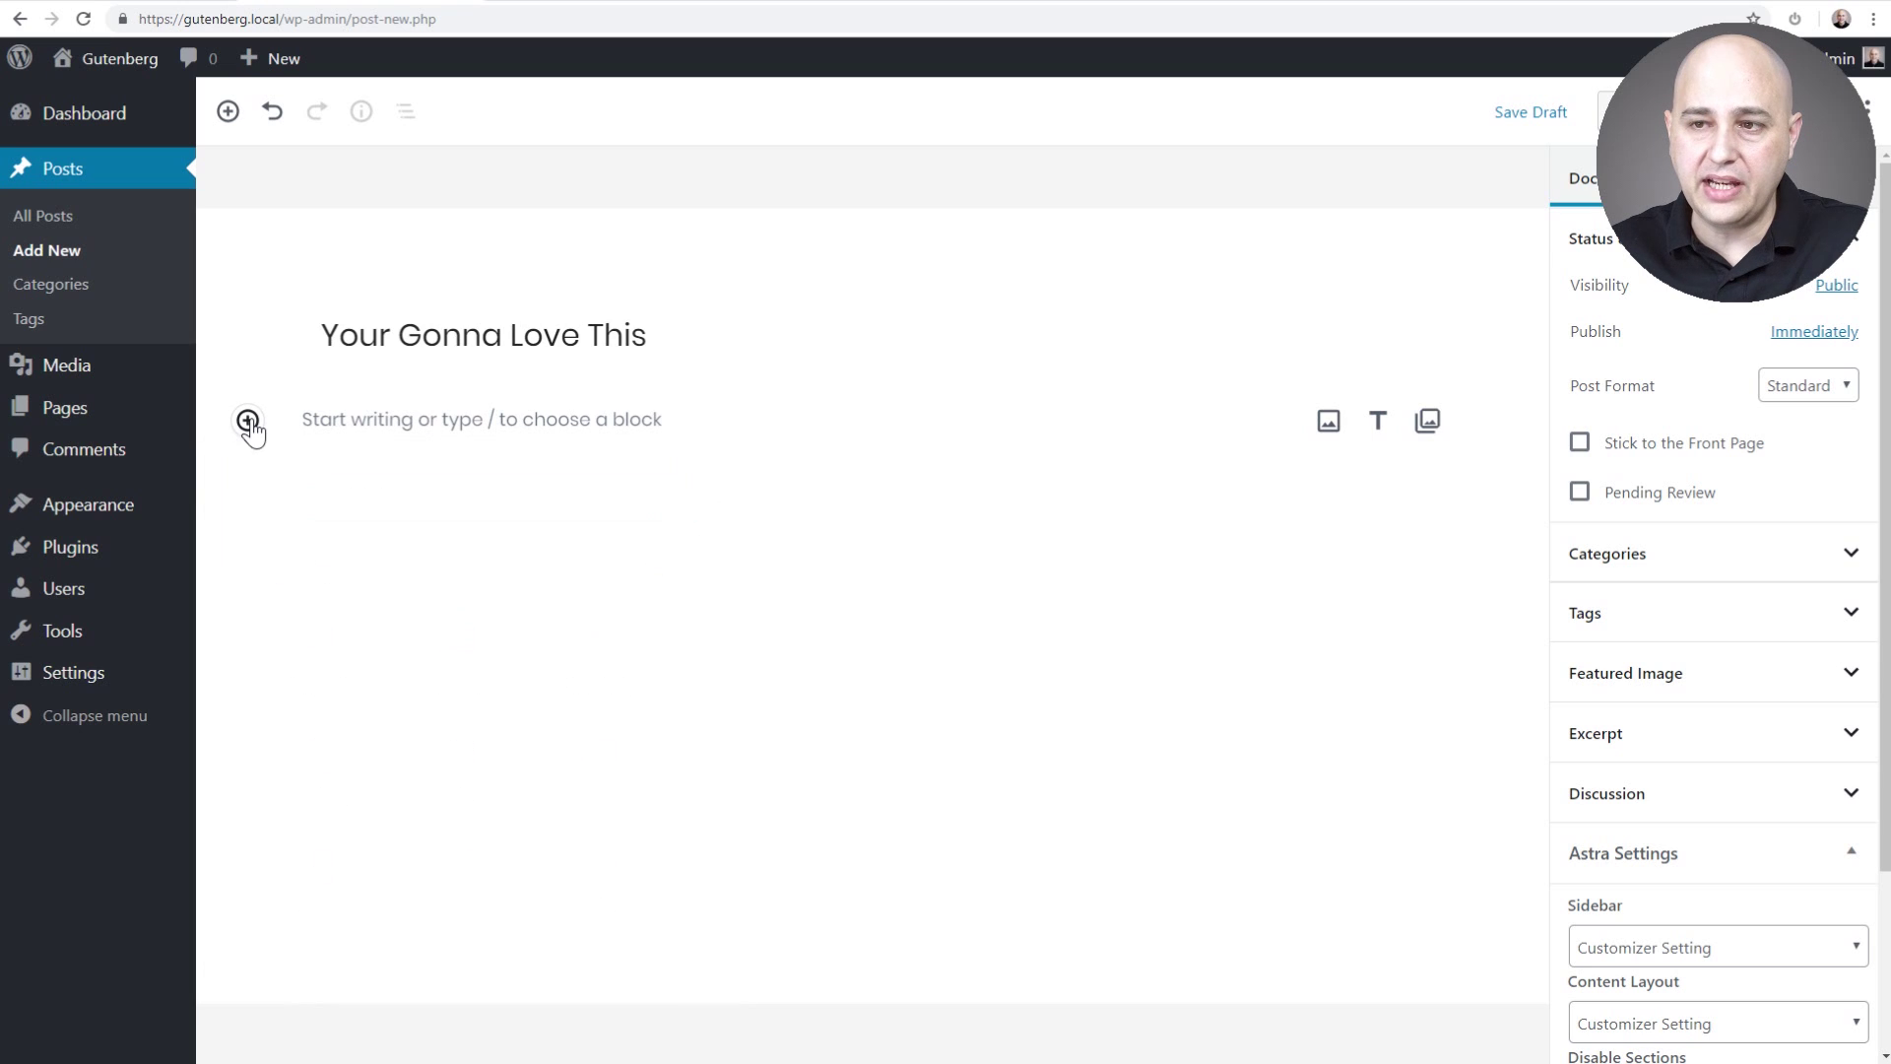
left_click(334, 420)
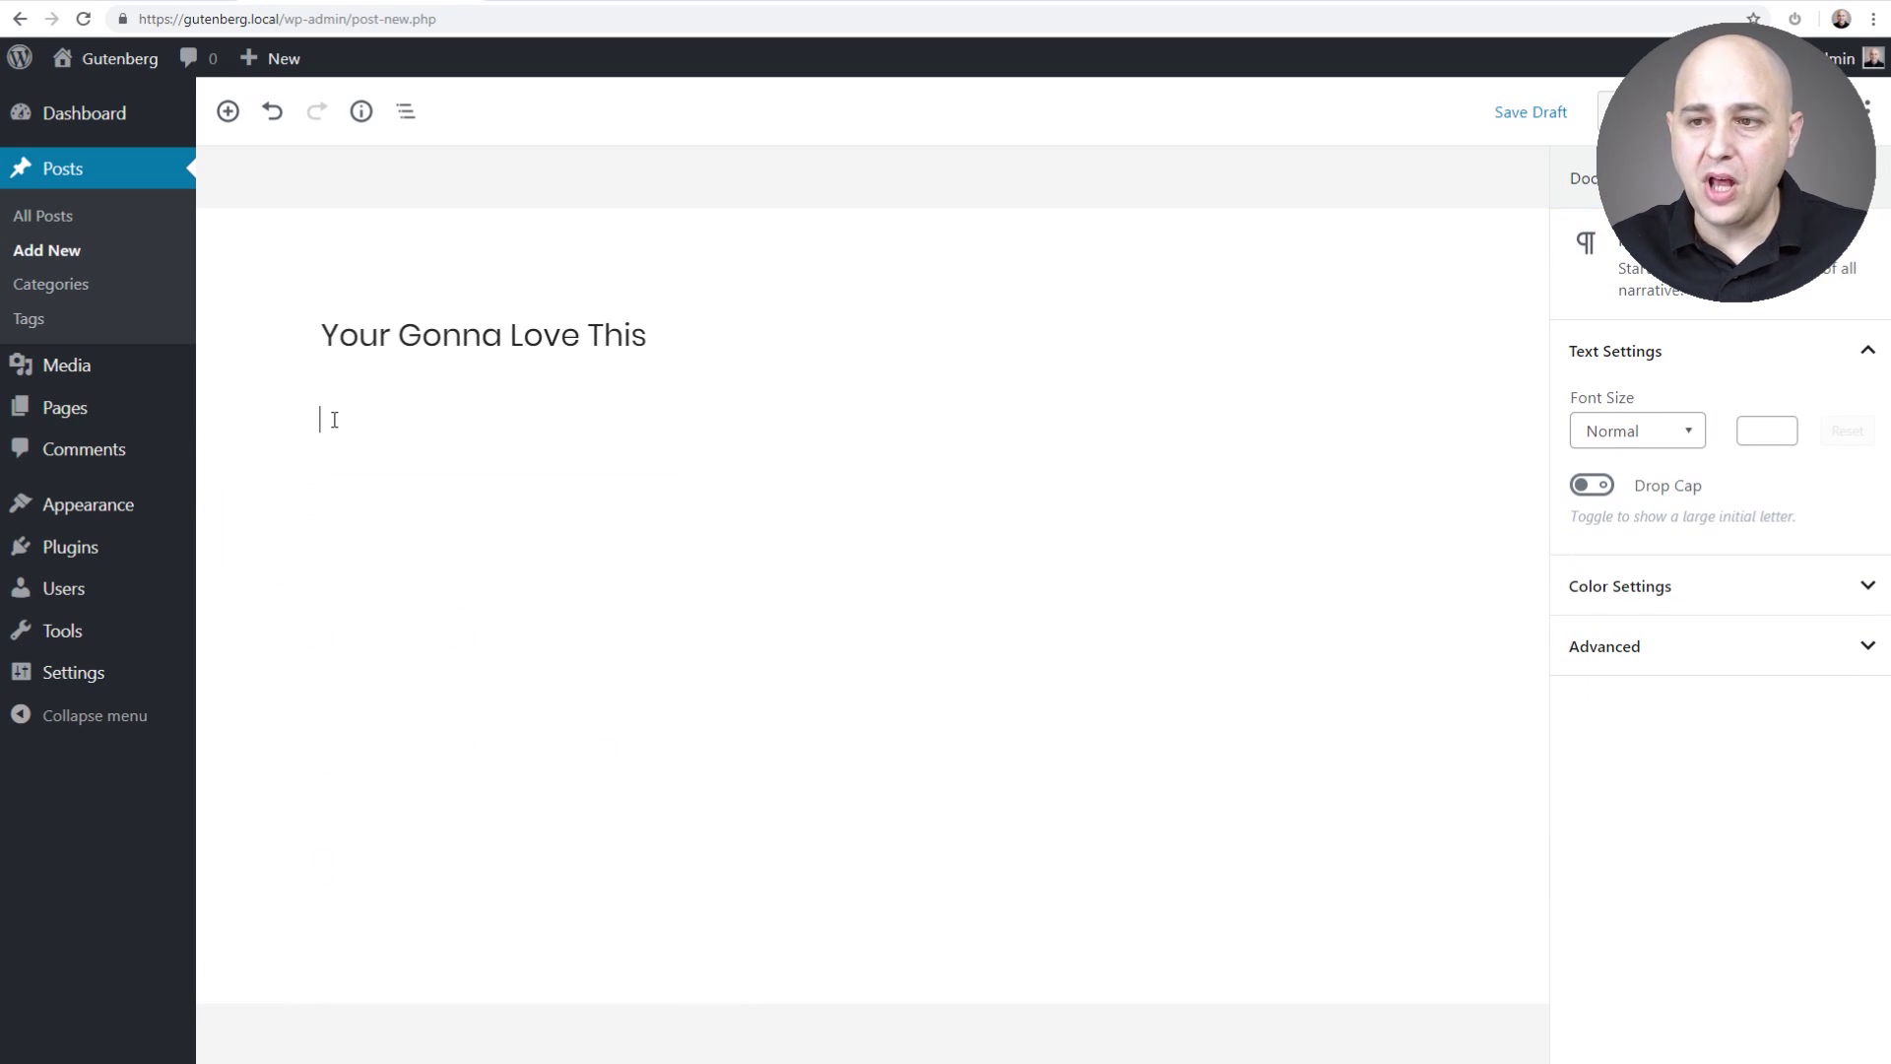
type("/")
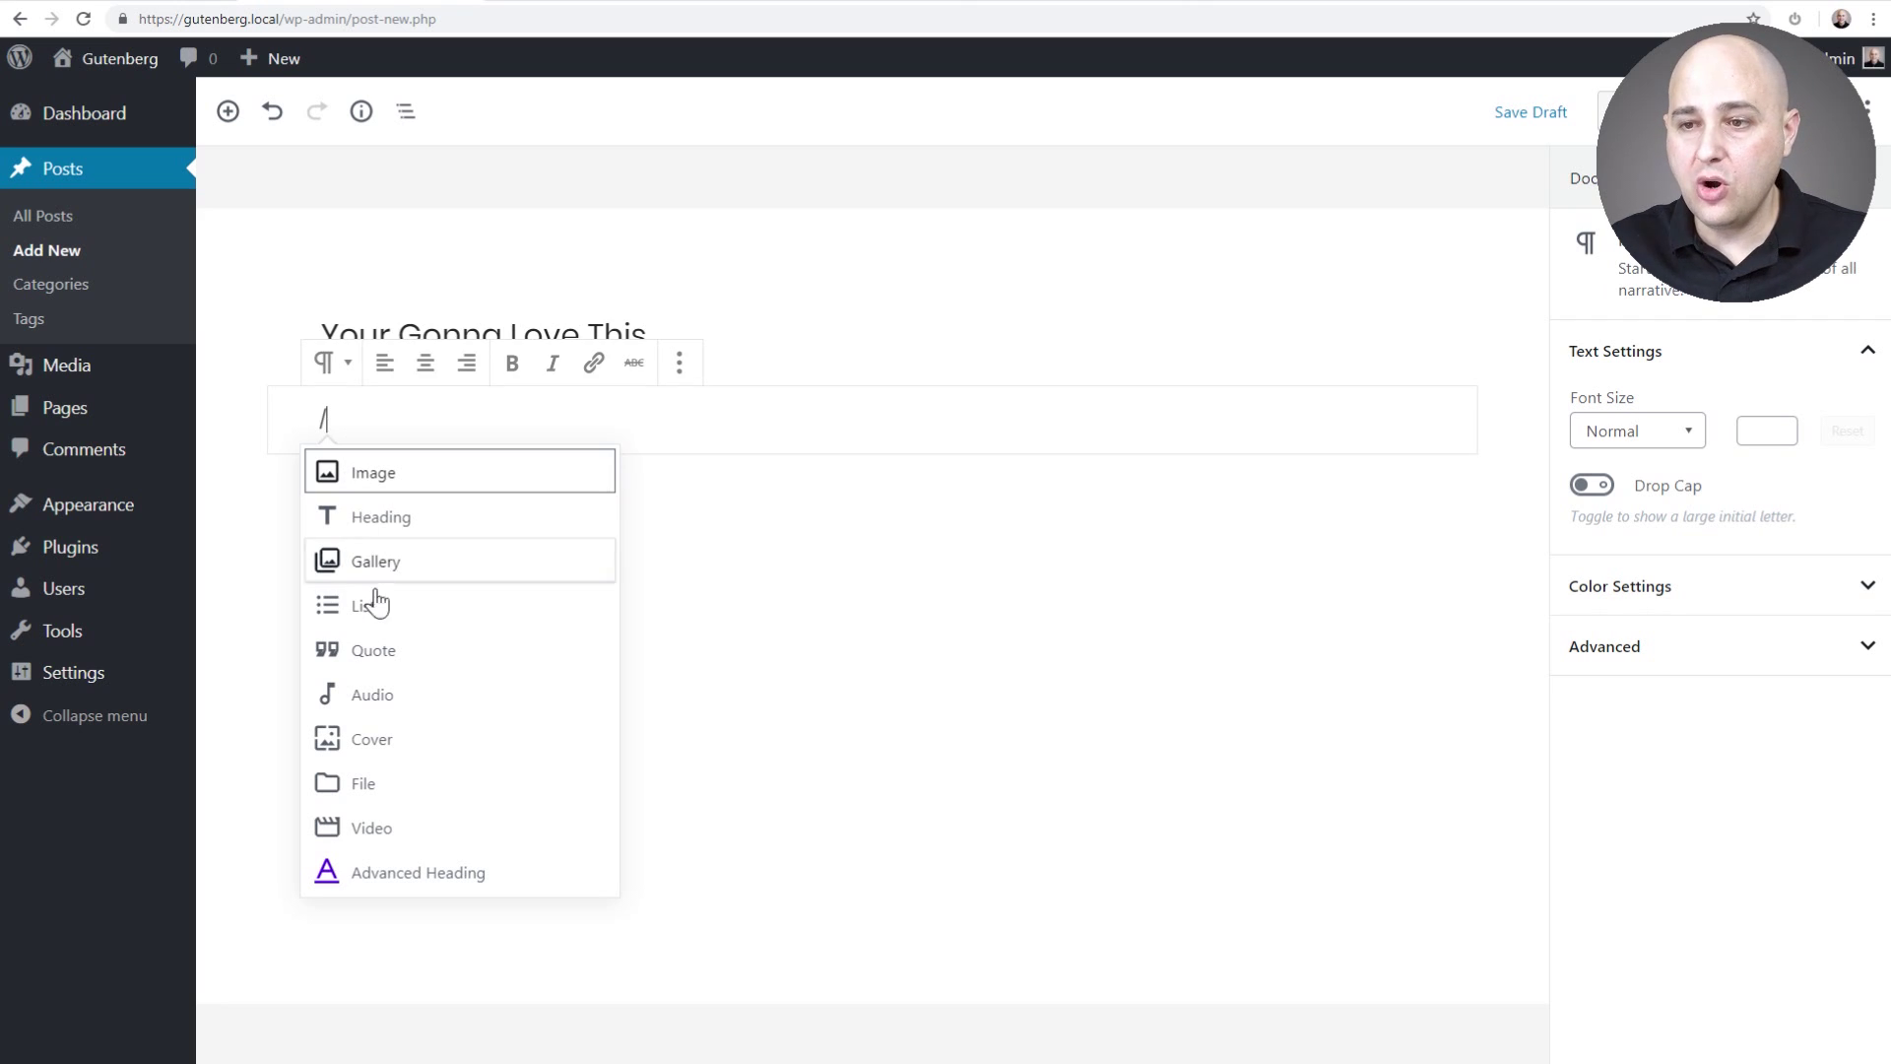
left_click(395, 747)
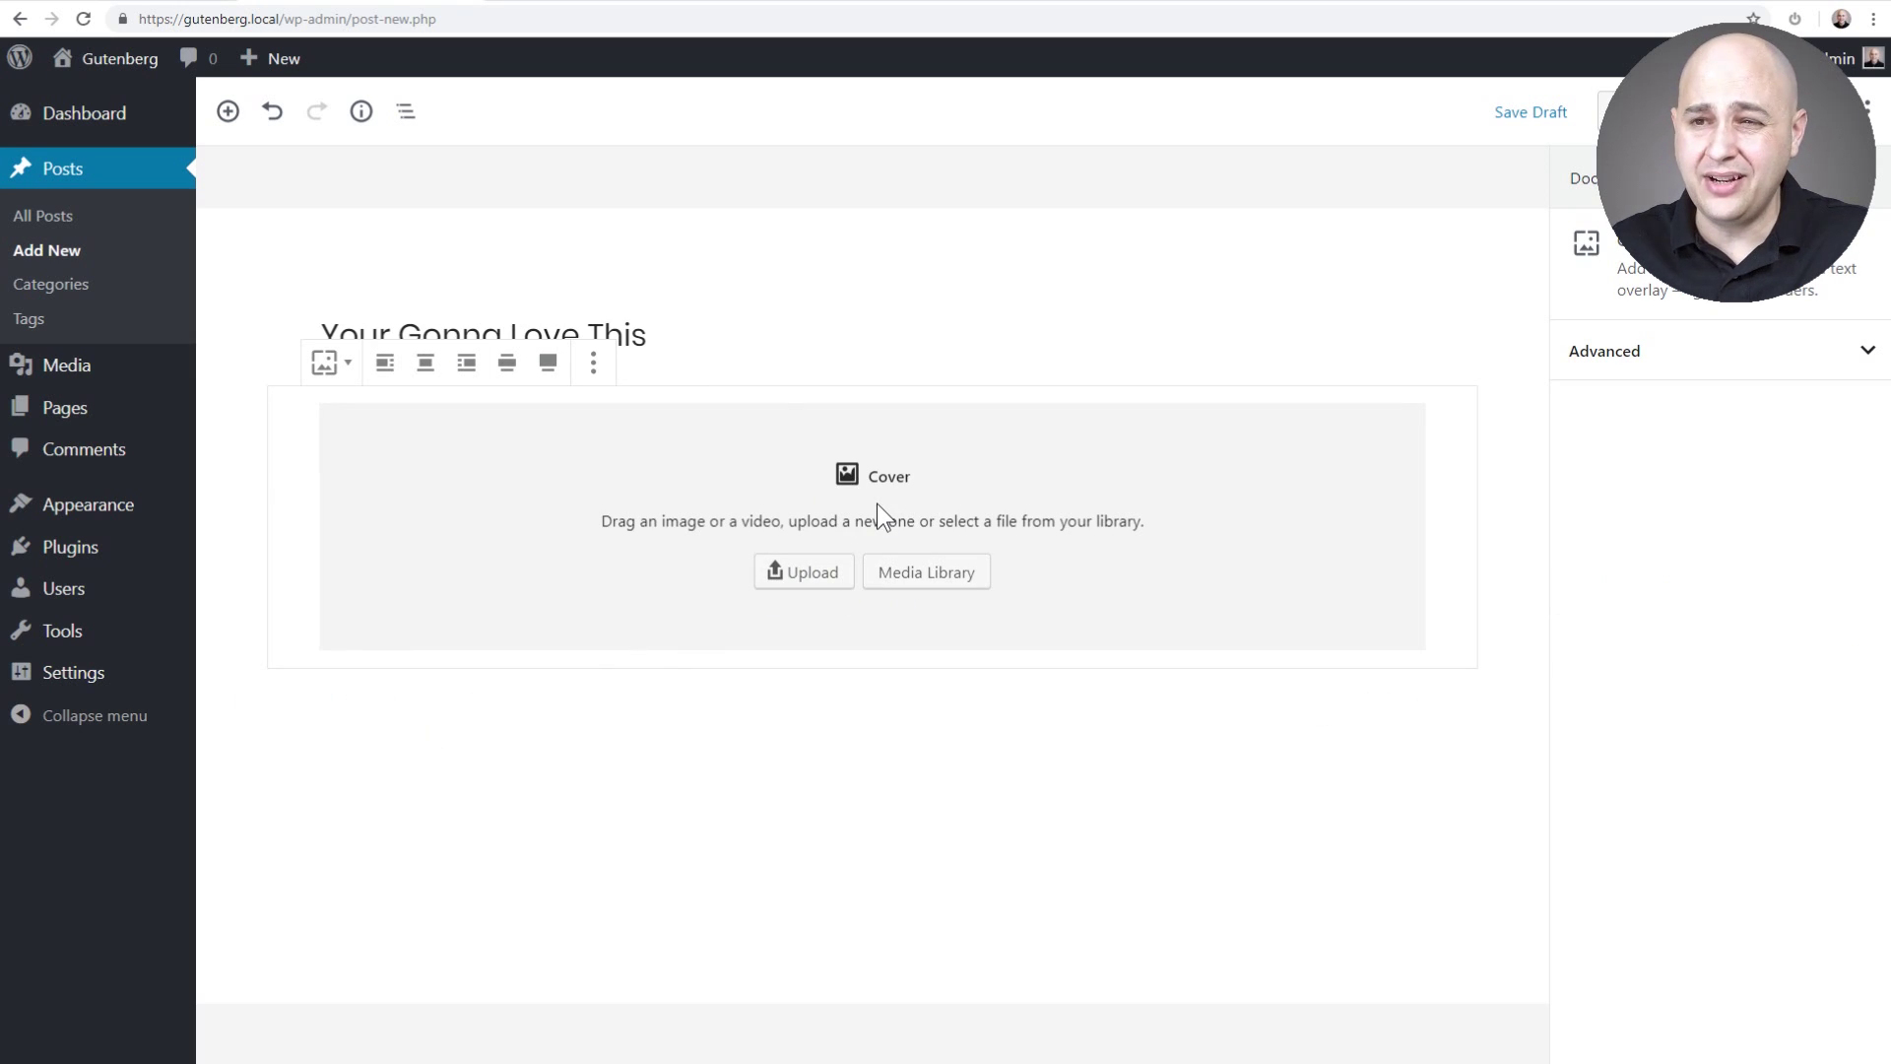
- Set the blog1-free-img sunset road photo from the Media Library as the cover's background
left_click(912, 571)
left_click(230, 168)
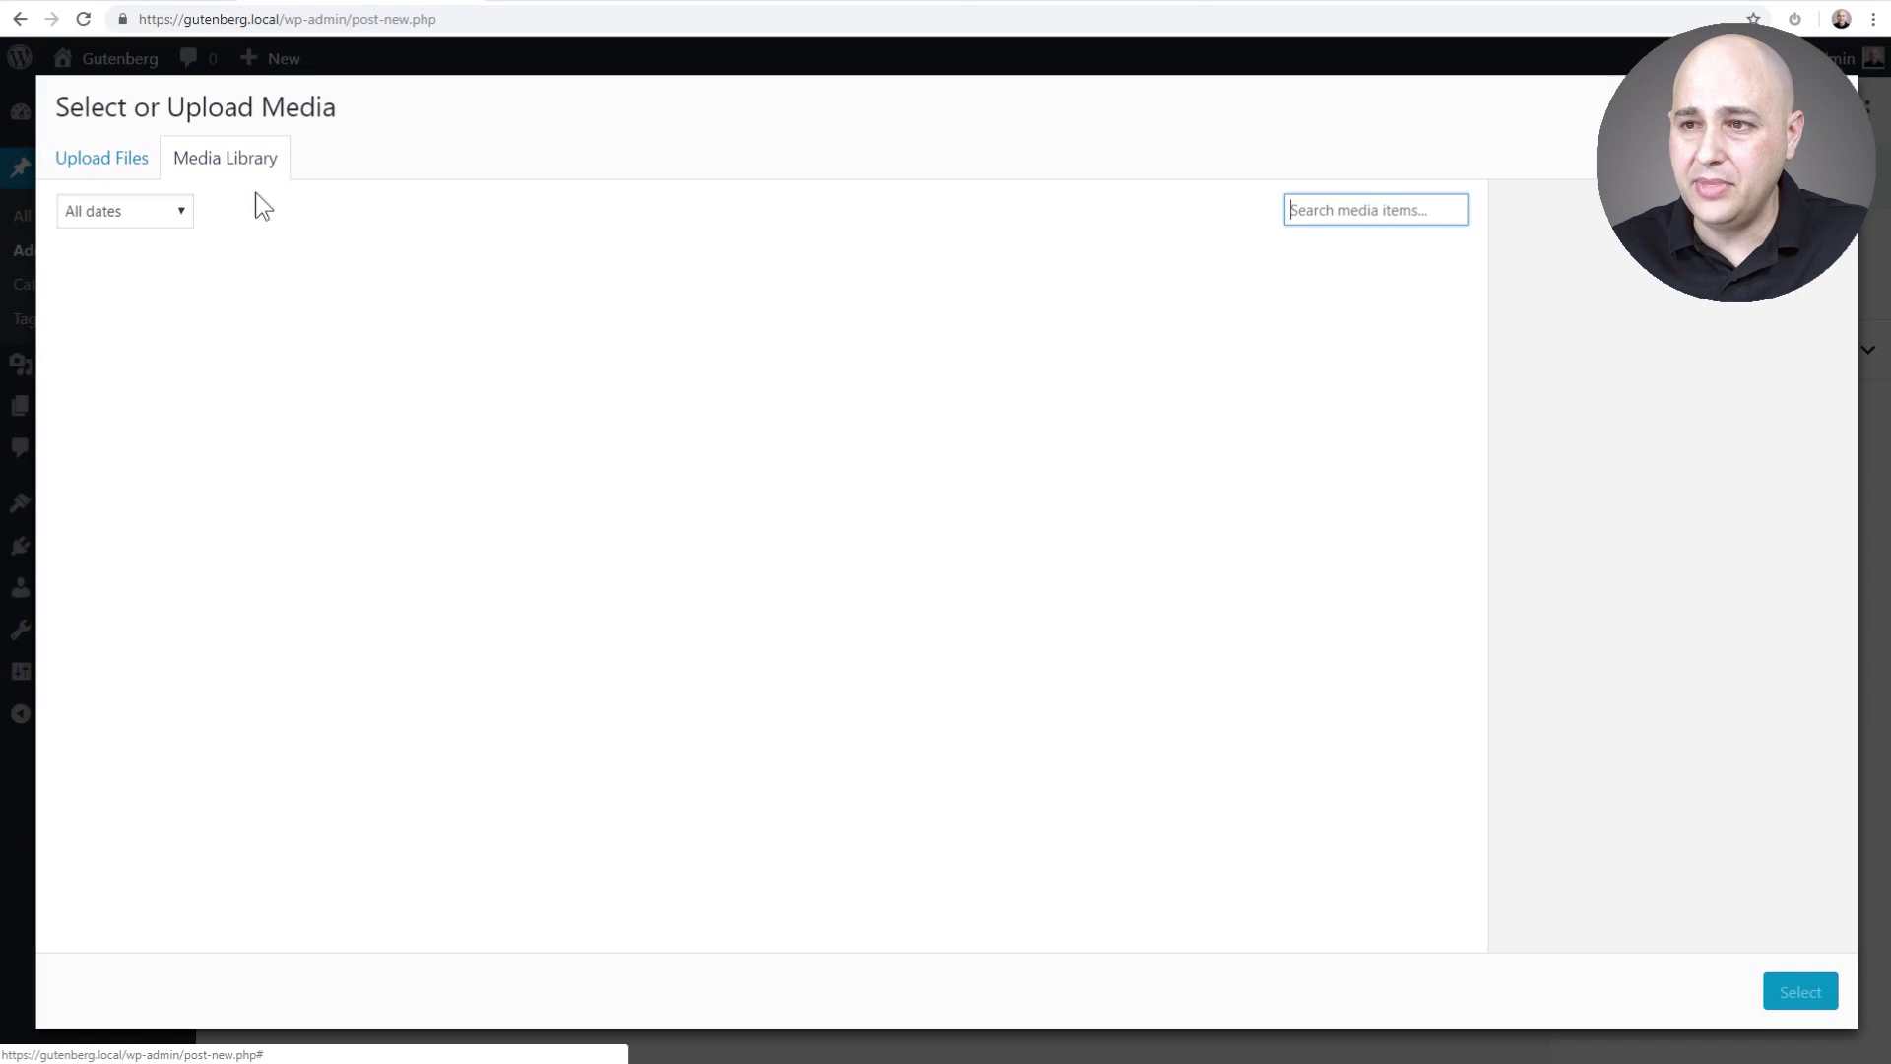
left_click(847, 537)
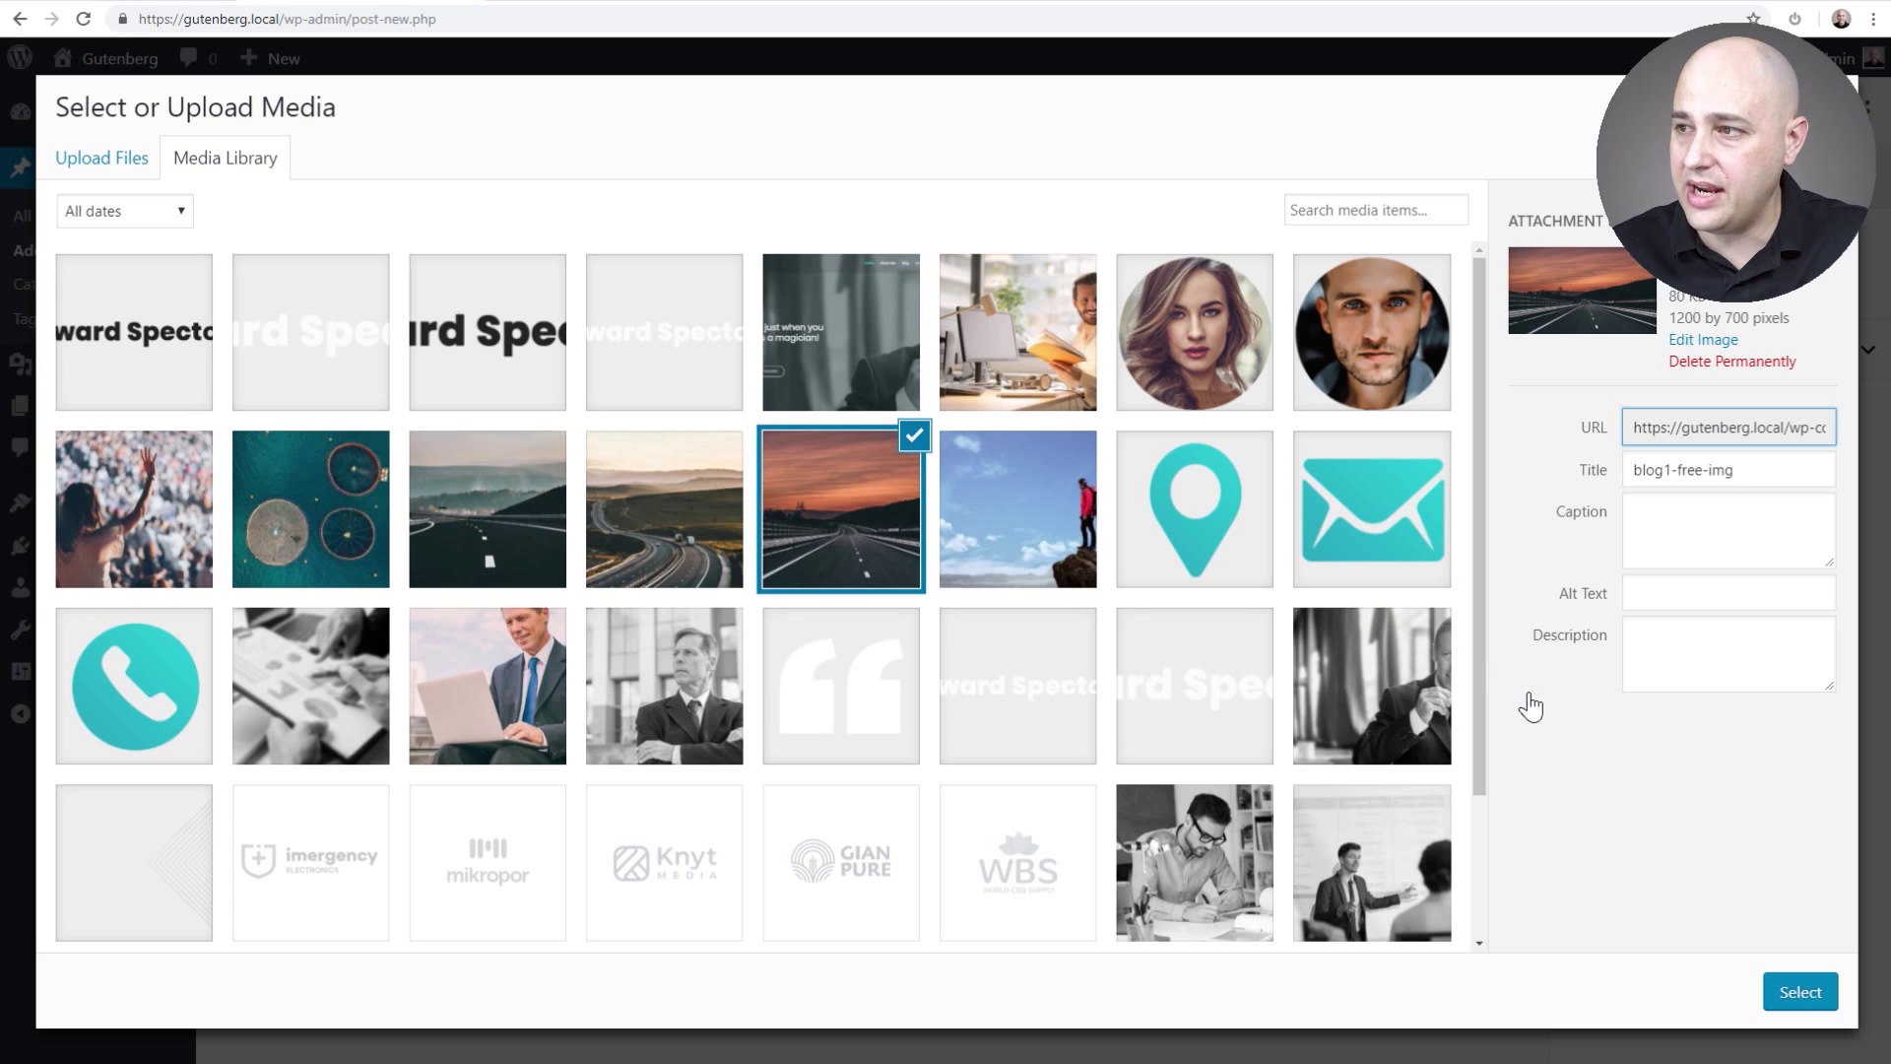
left_click(1797, 992)
left_click(837, 673)
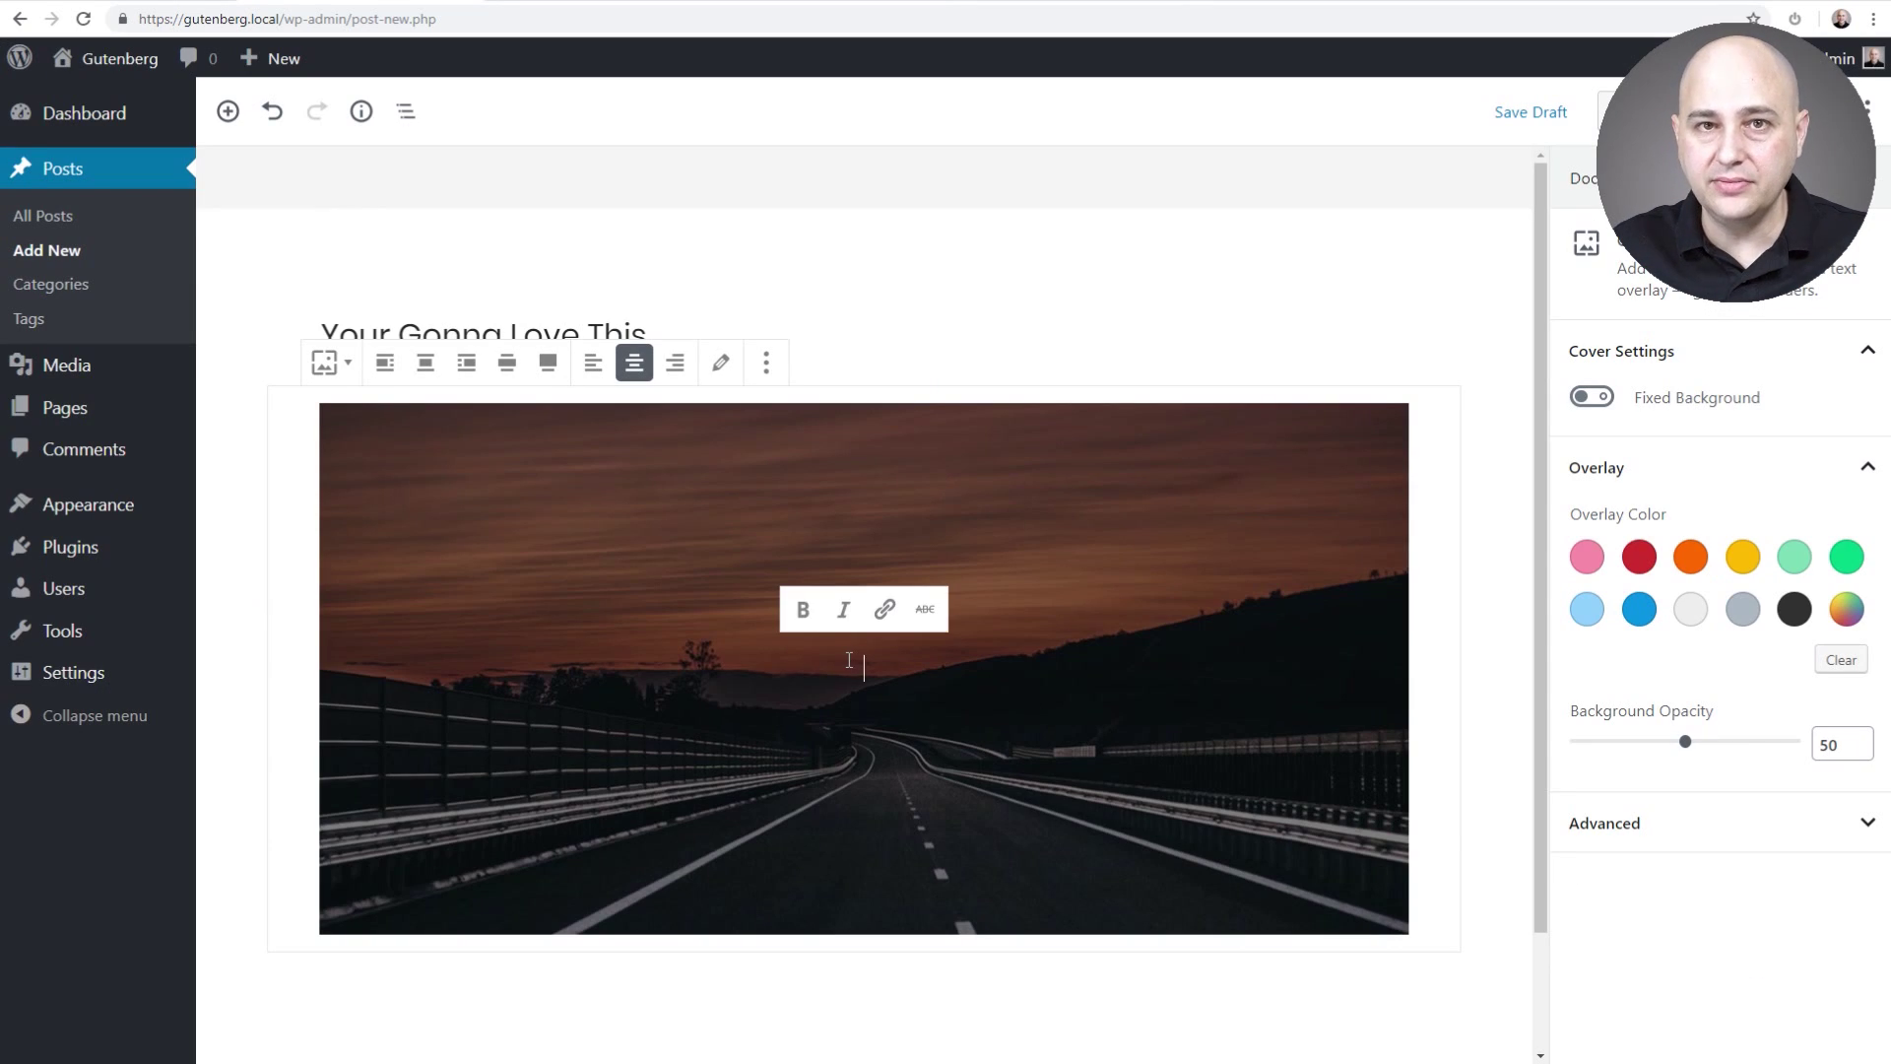
- Paste the heading 'Let's Work Smarter And Harder' and give the cover a blue overlay at 20 opacity
type("Let's Work Smarter And Harder")
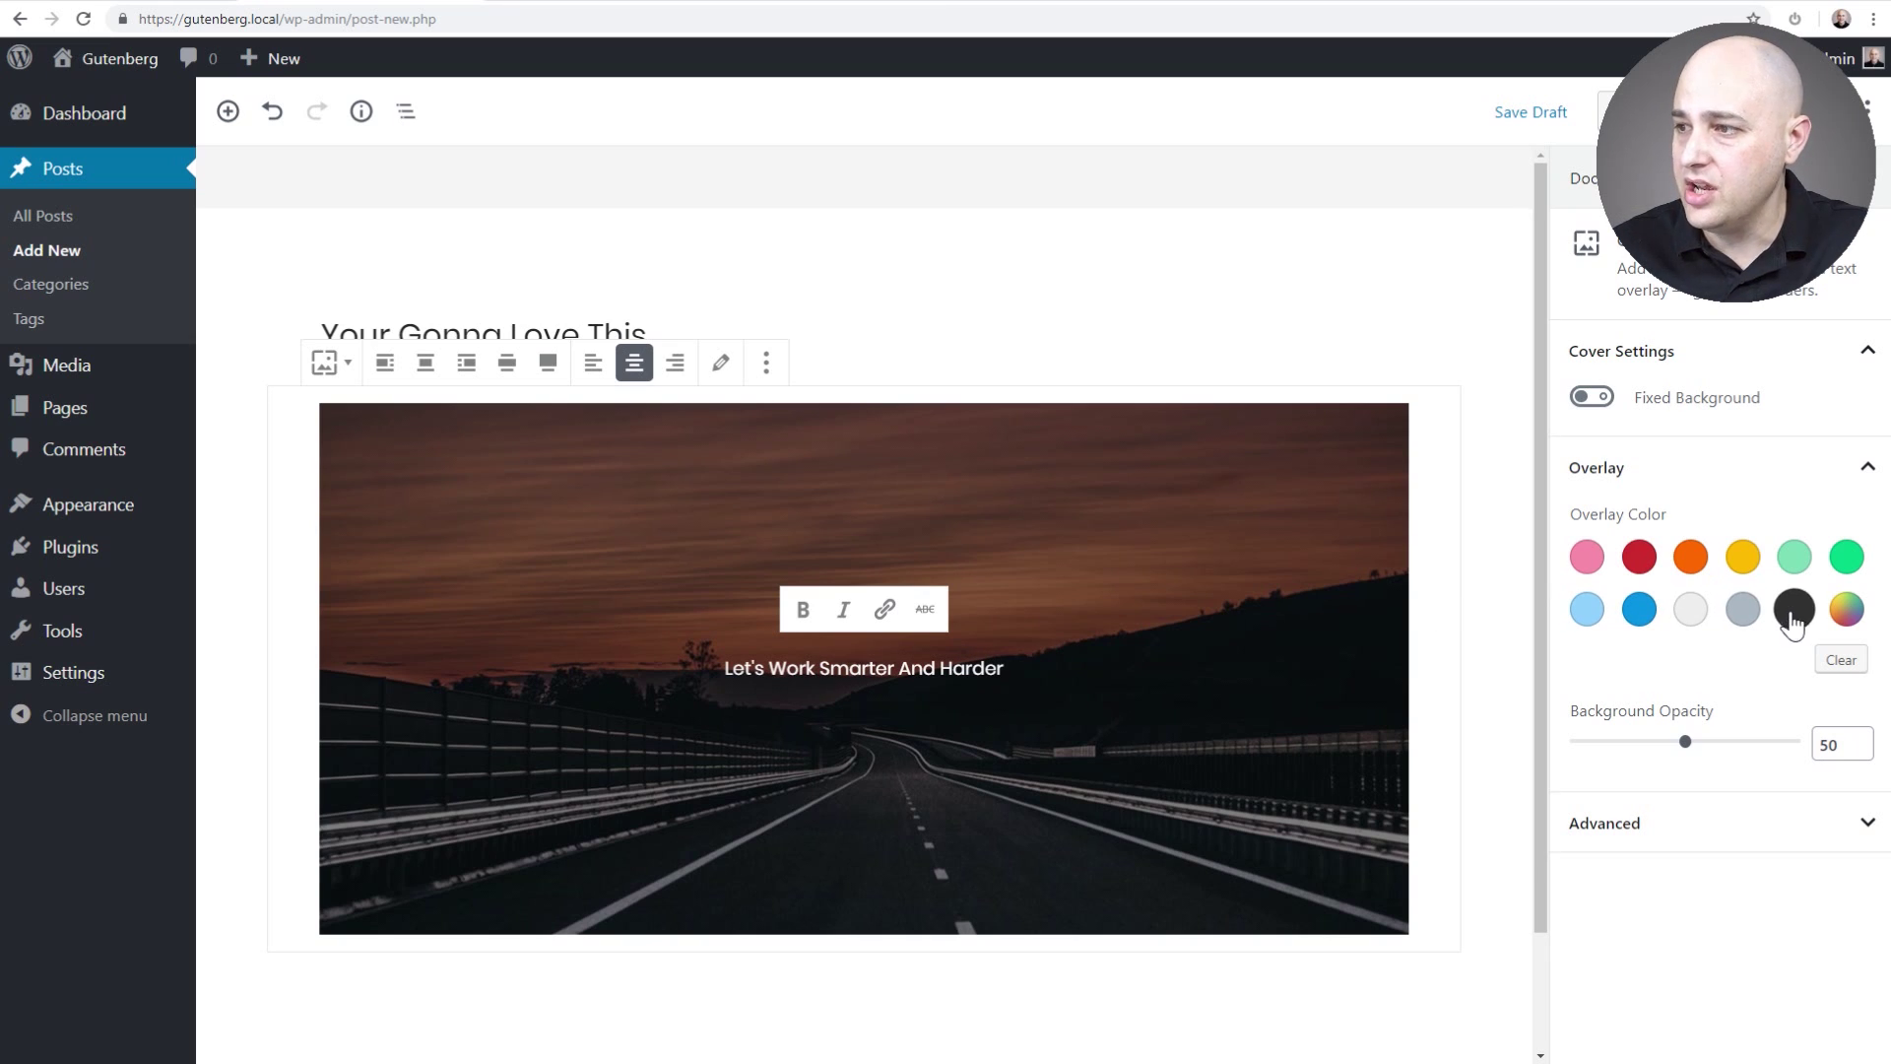
left_click(1639, 613)
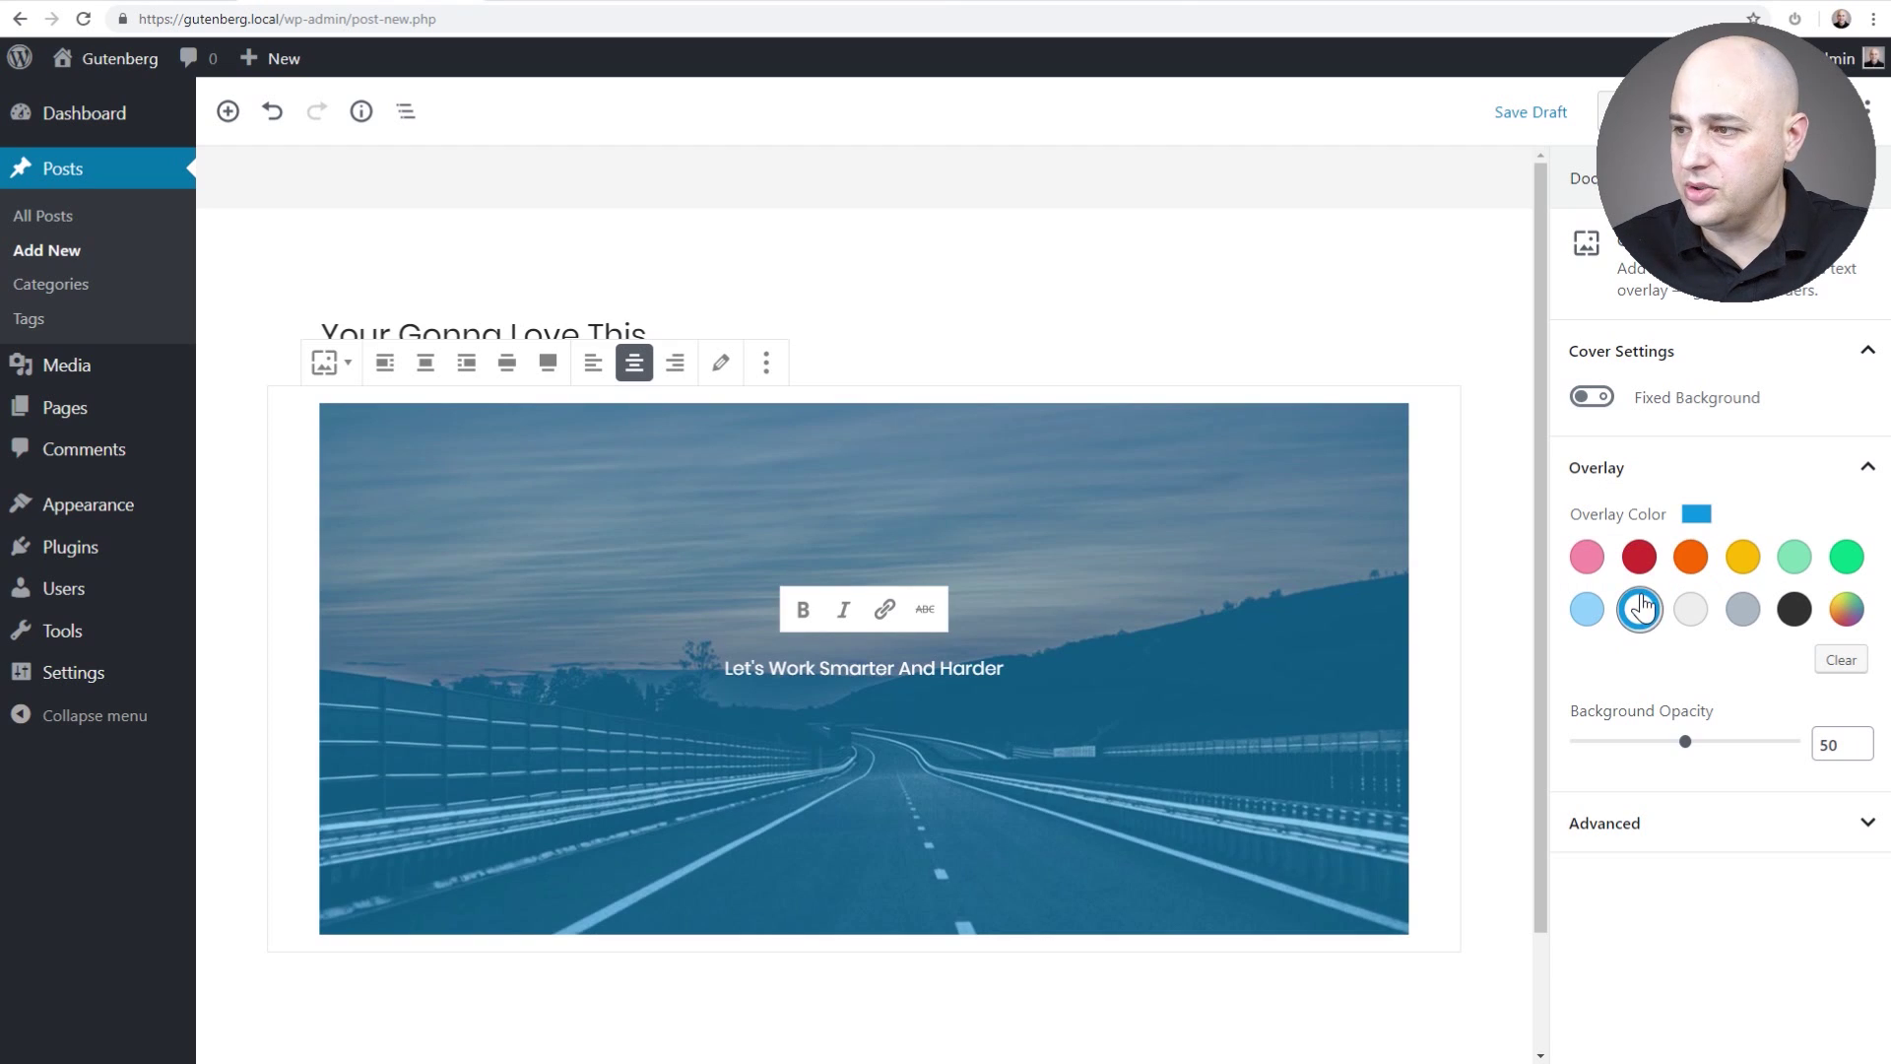
left_click_drag(1686, 743, 1631, 749)
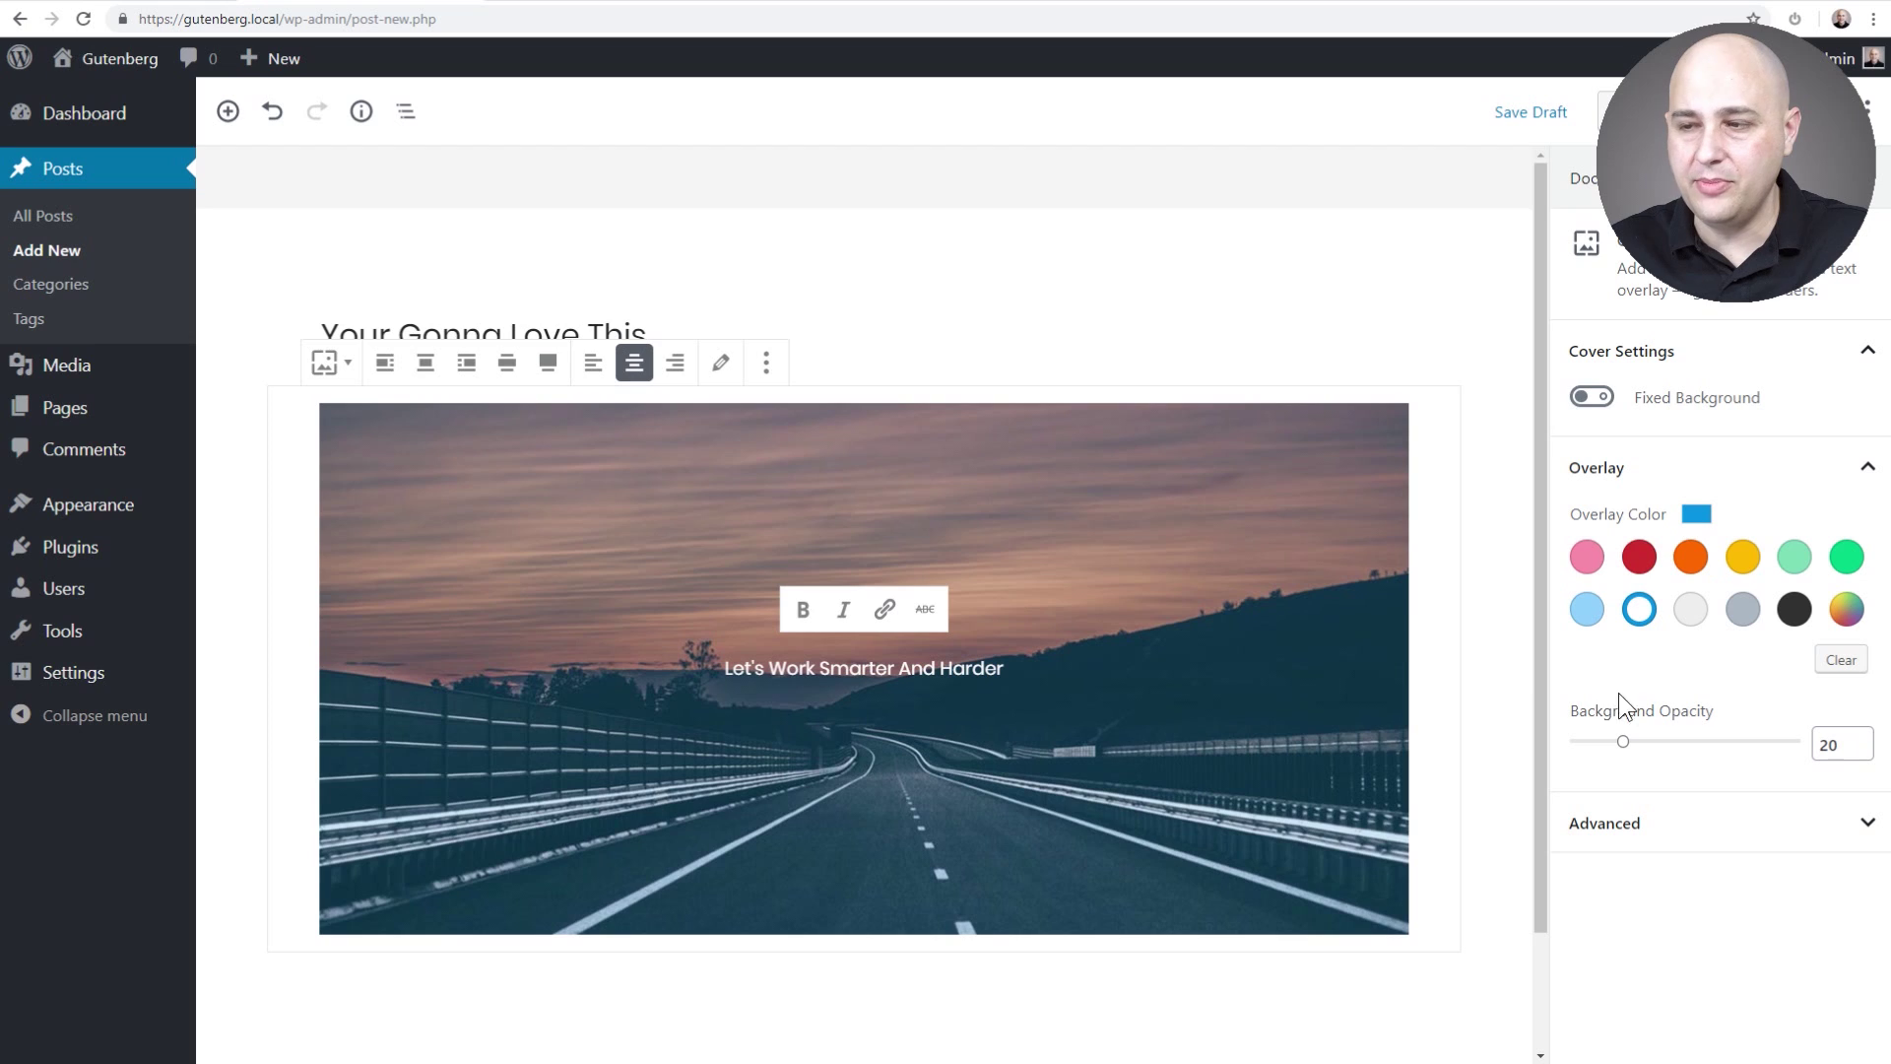
left_click(1511, 523)
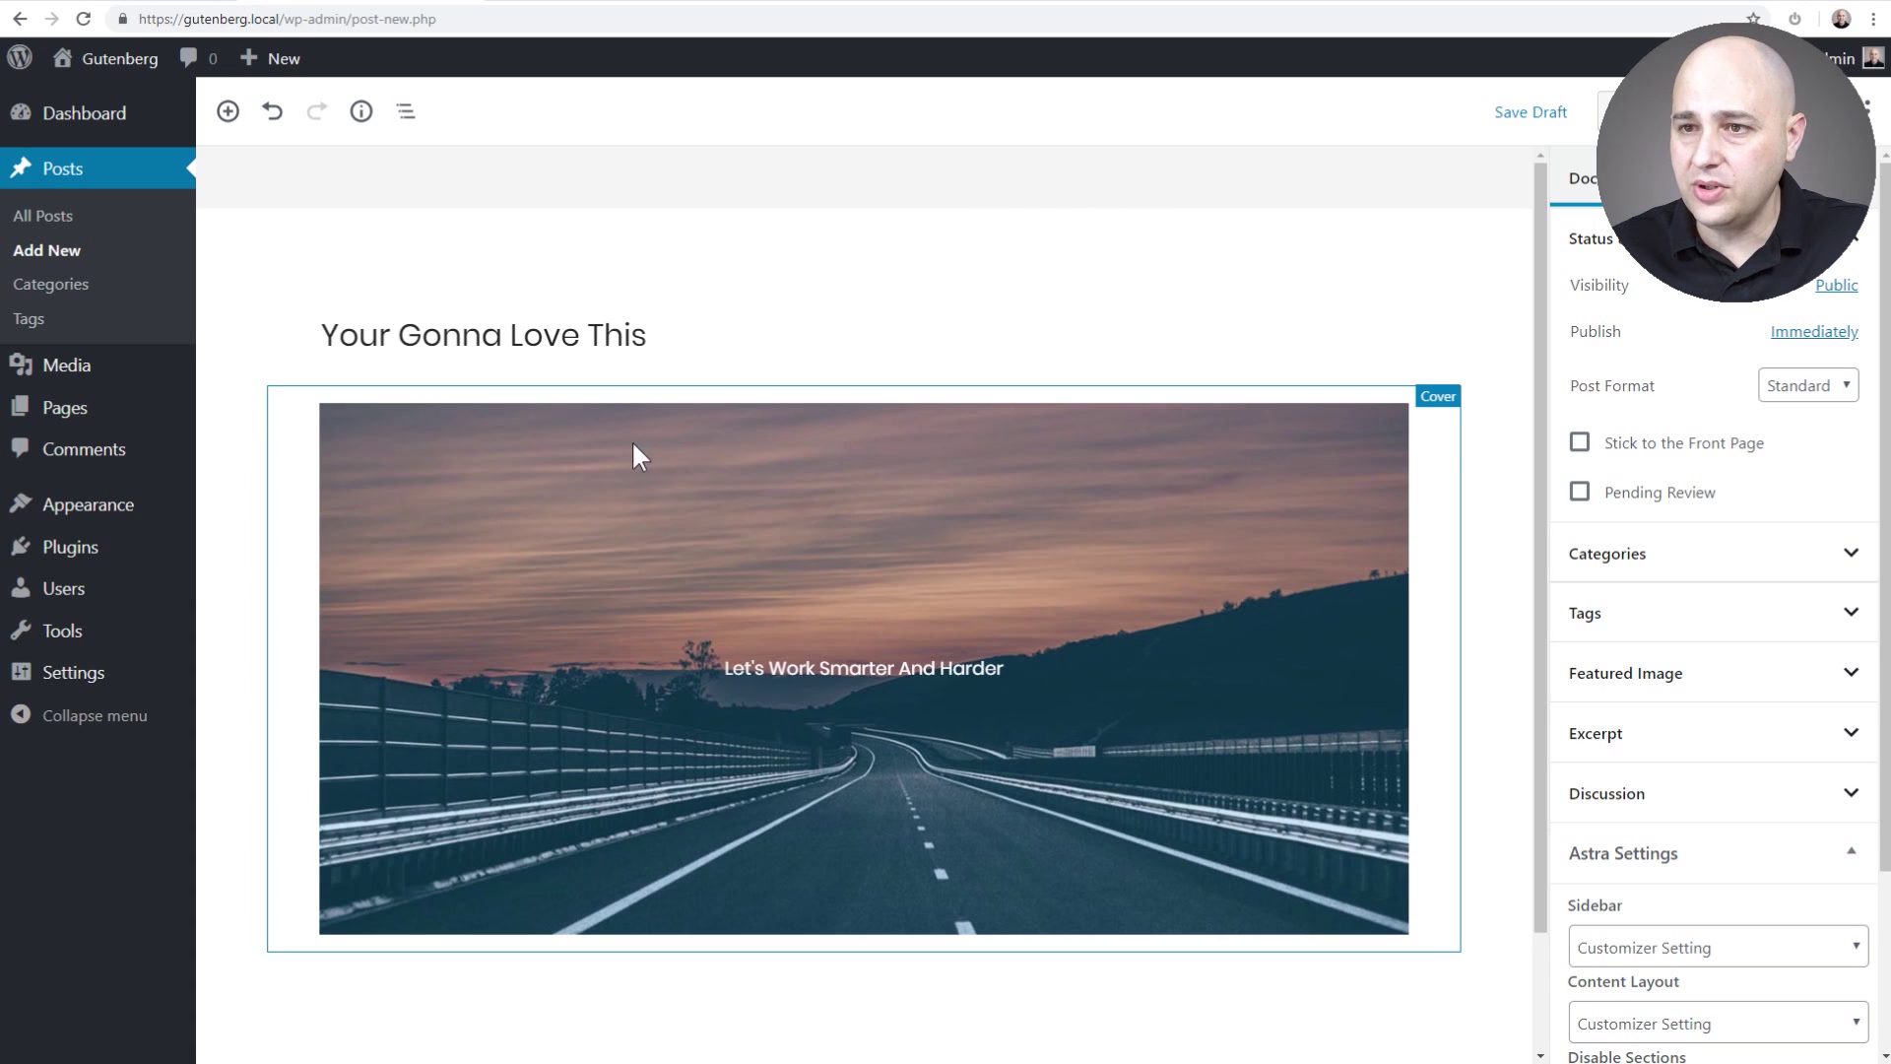
left_click(518, 455)
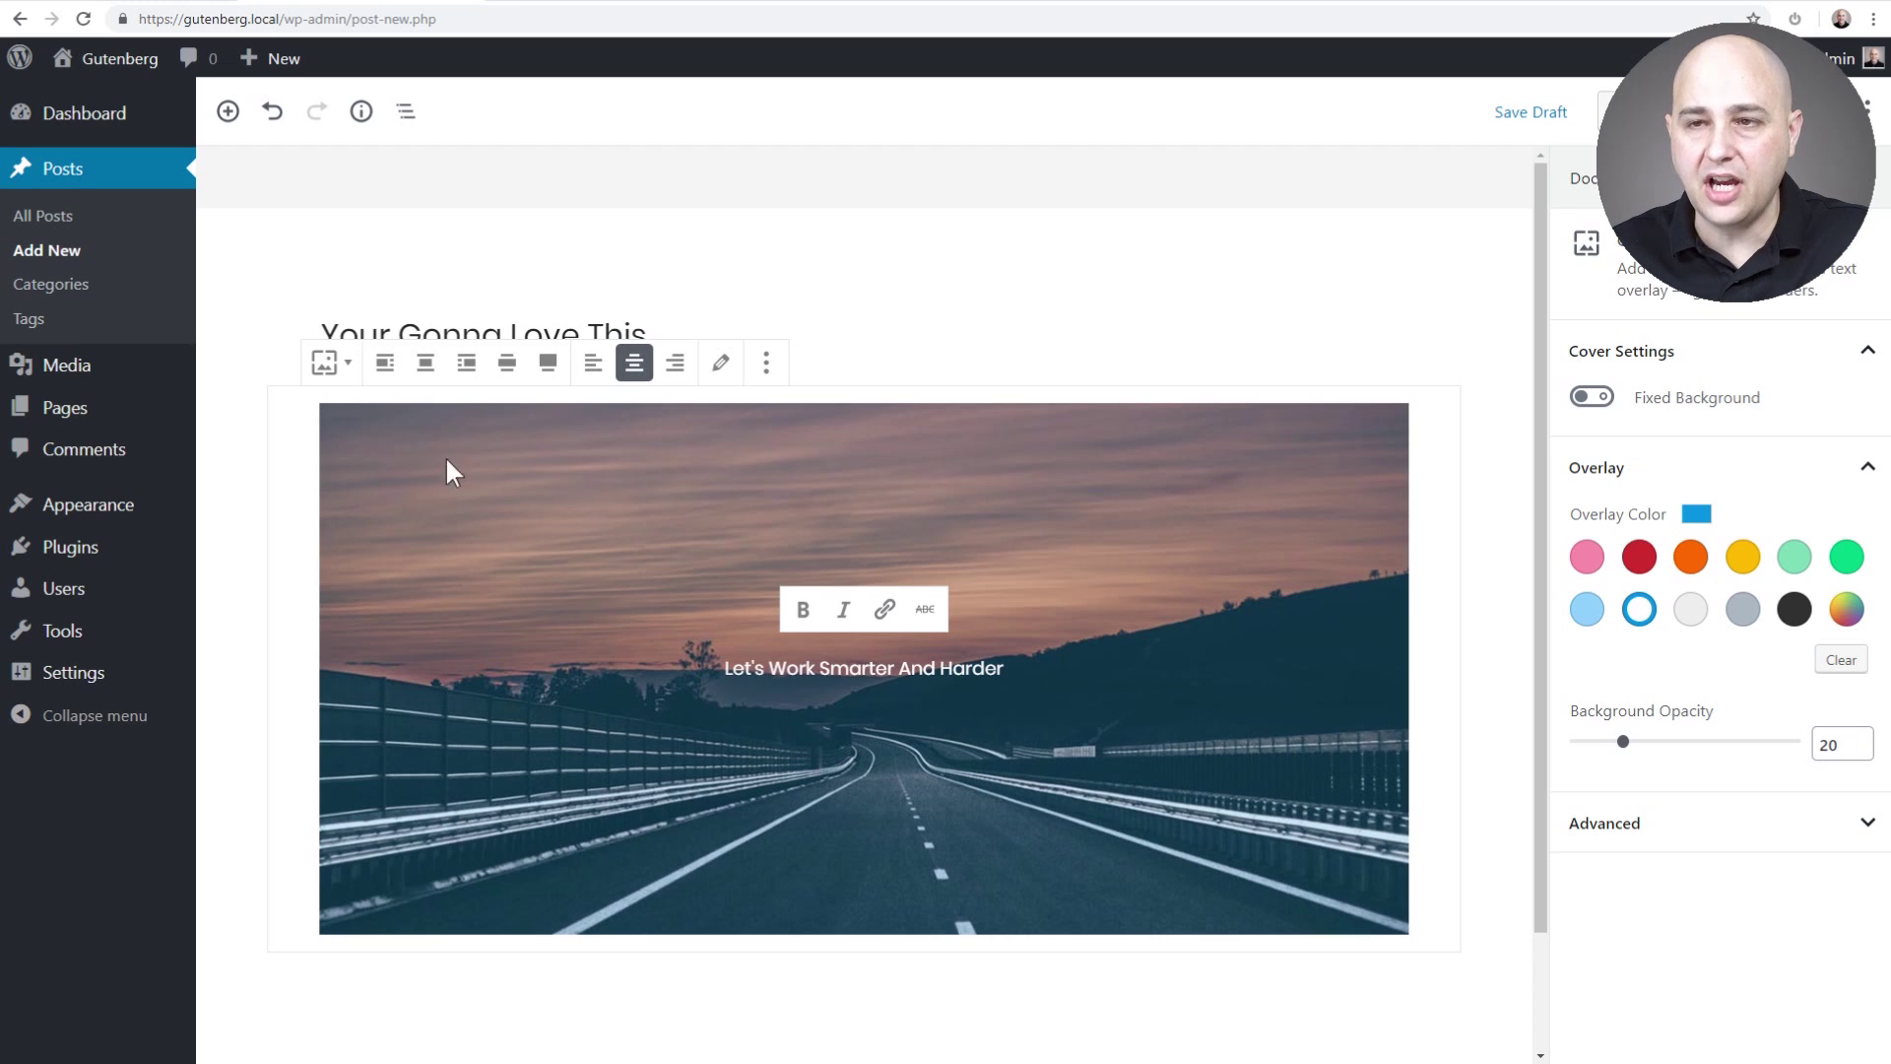
- Save the road cover as a reusable block named 'Blog Post Header'
left_click(766, 364)
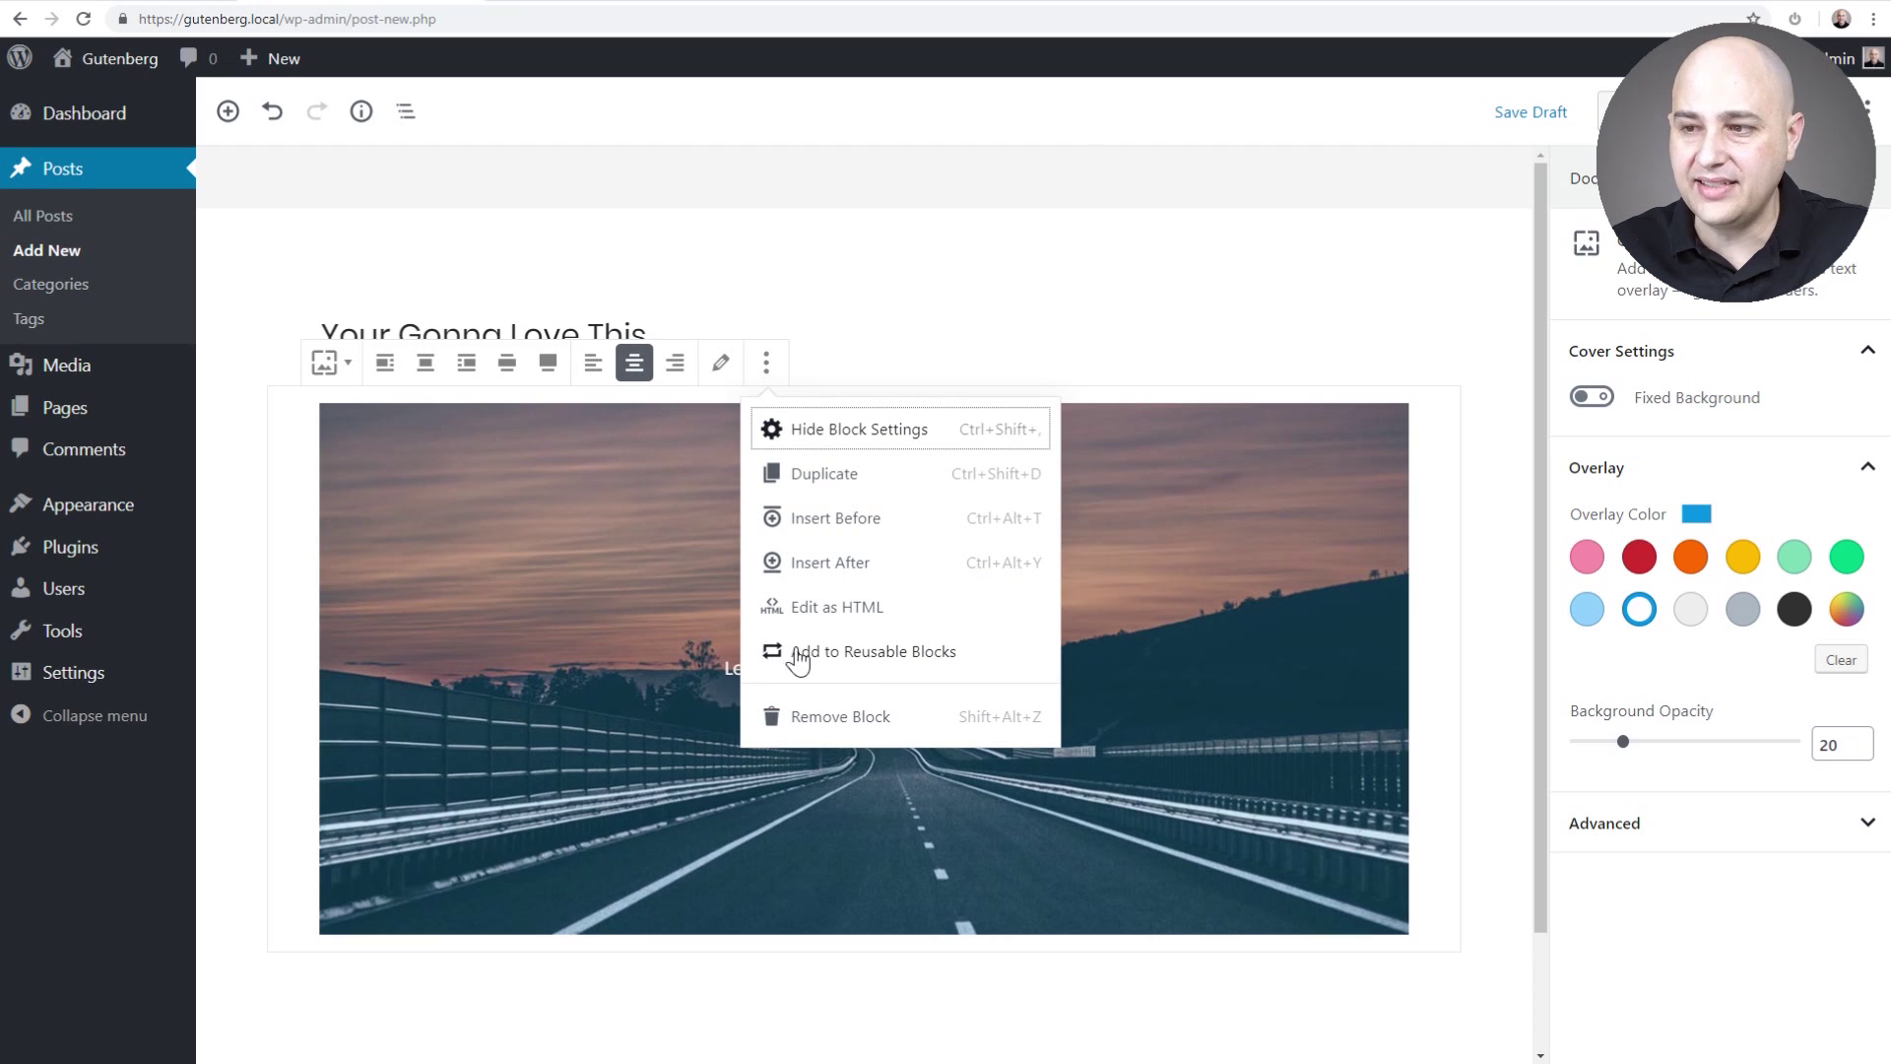
left_click(854, 652)
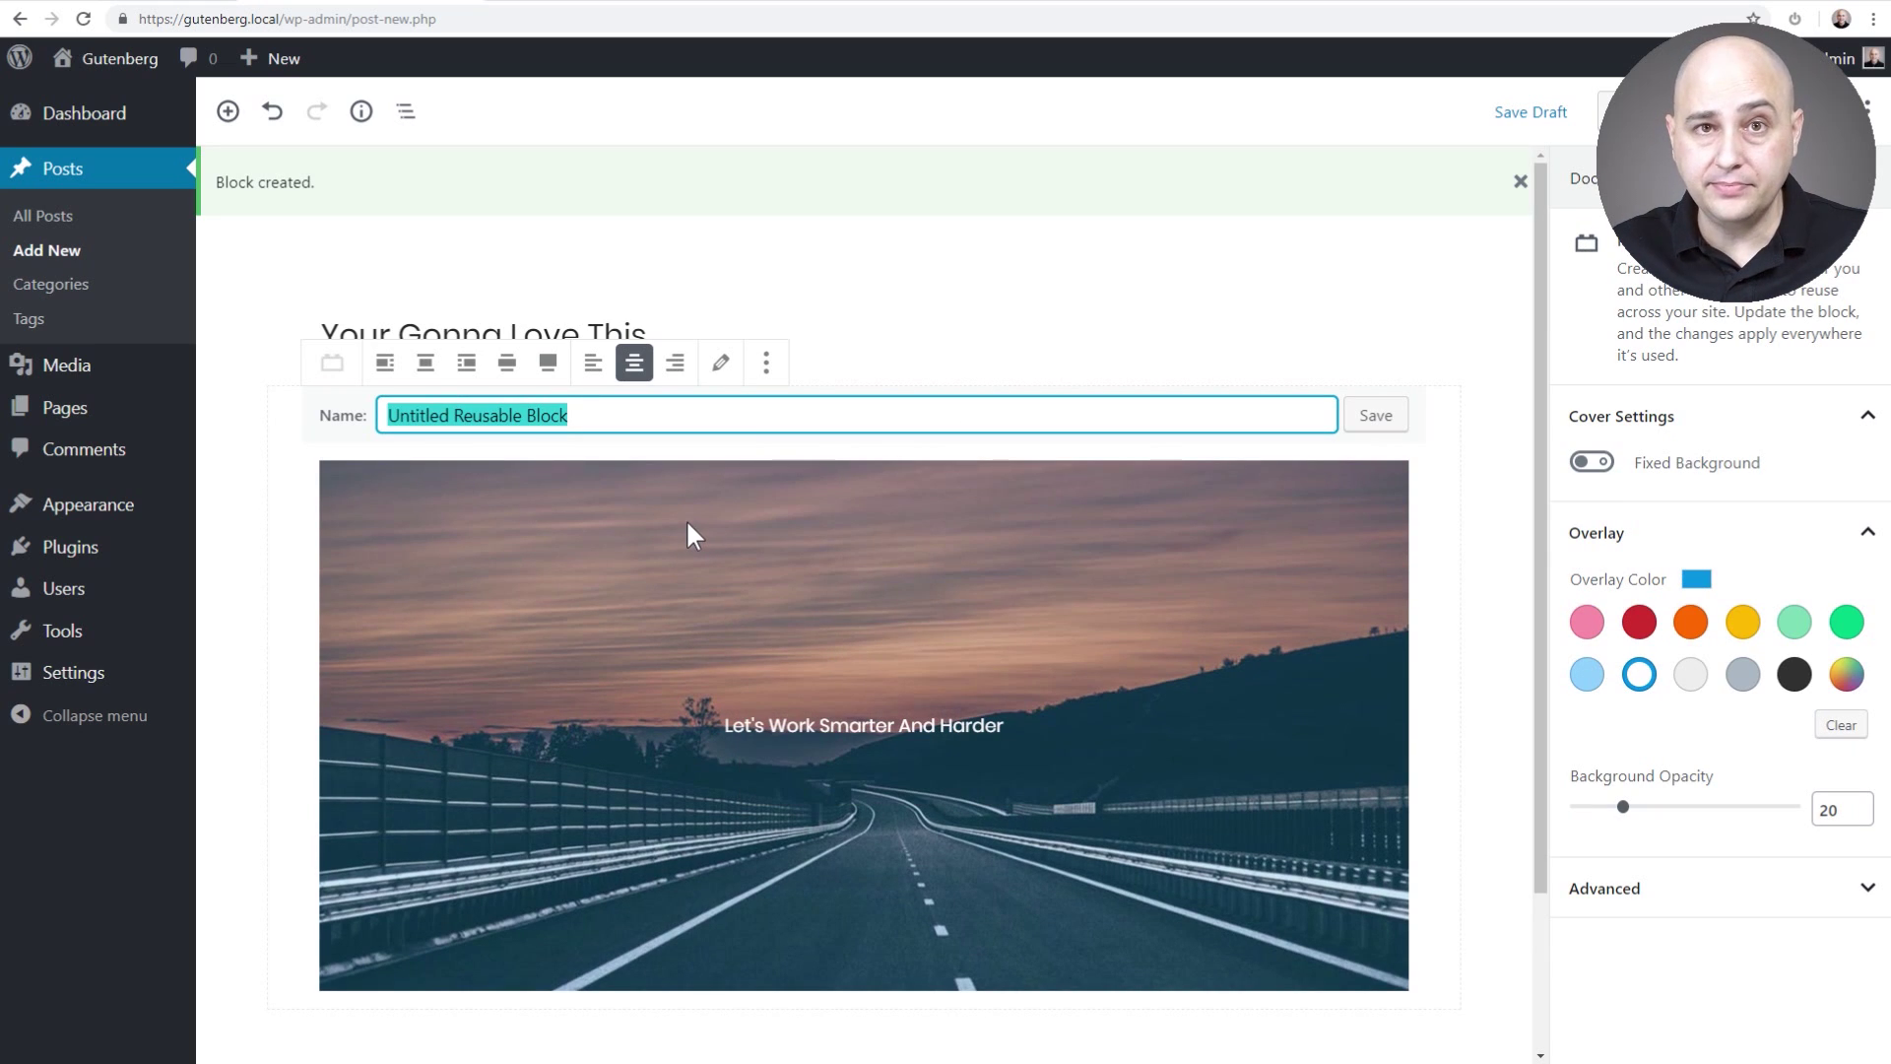
type("Blog Post Header")
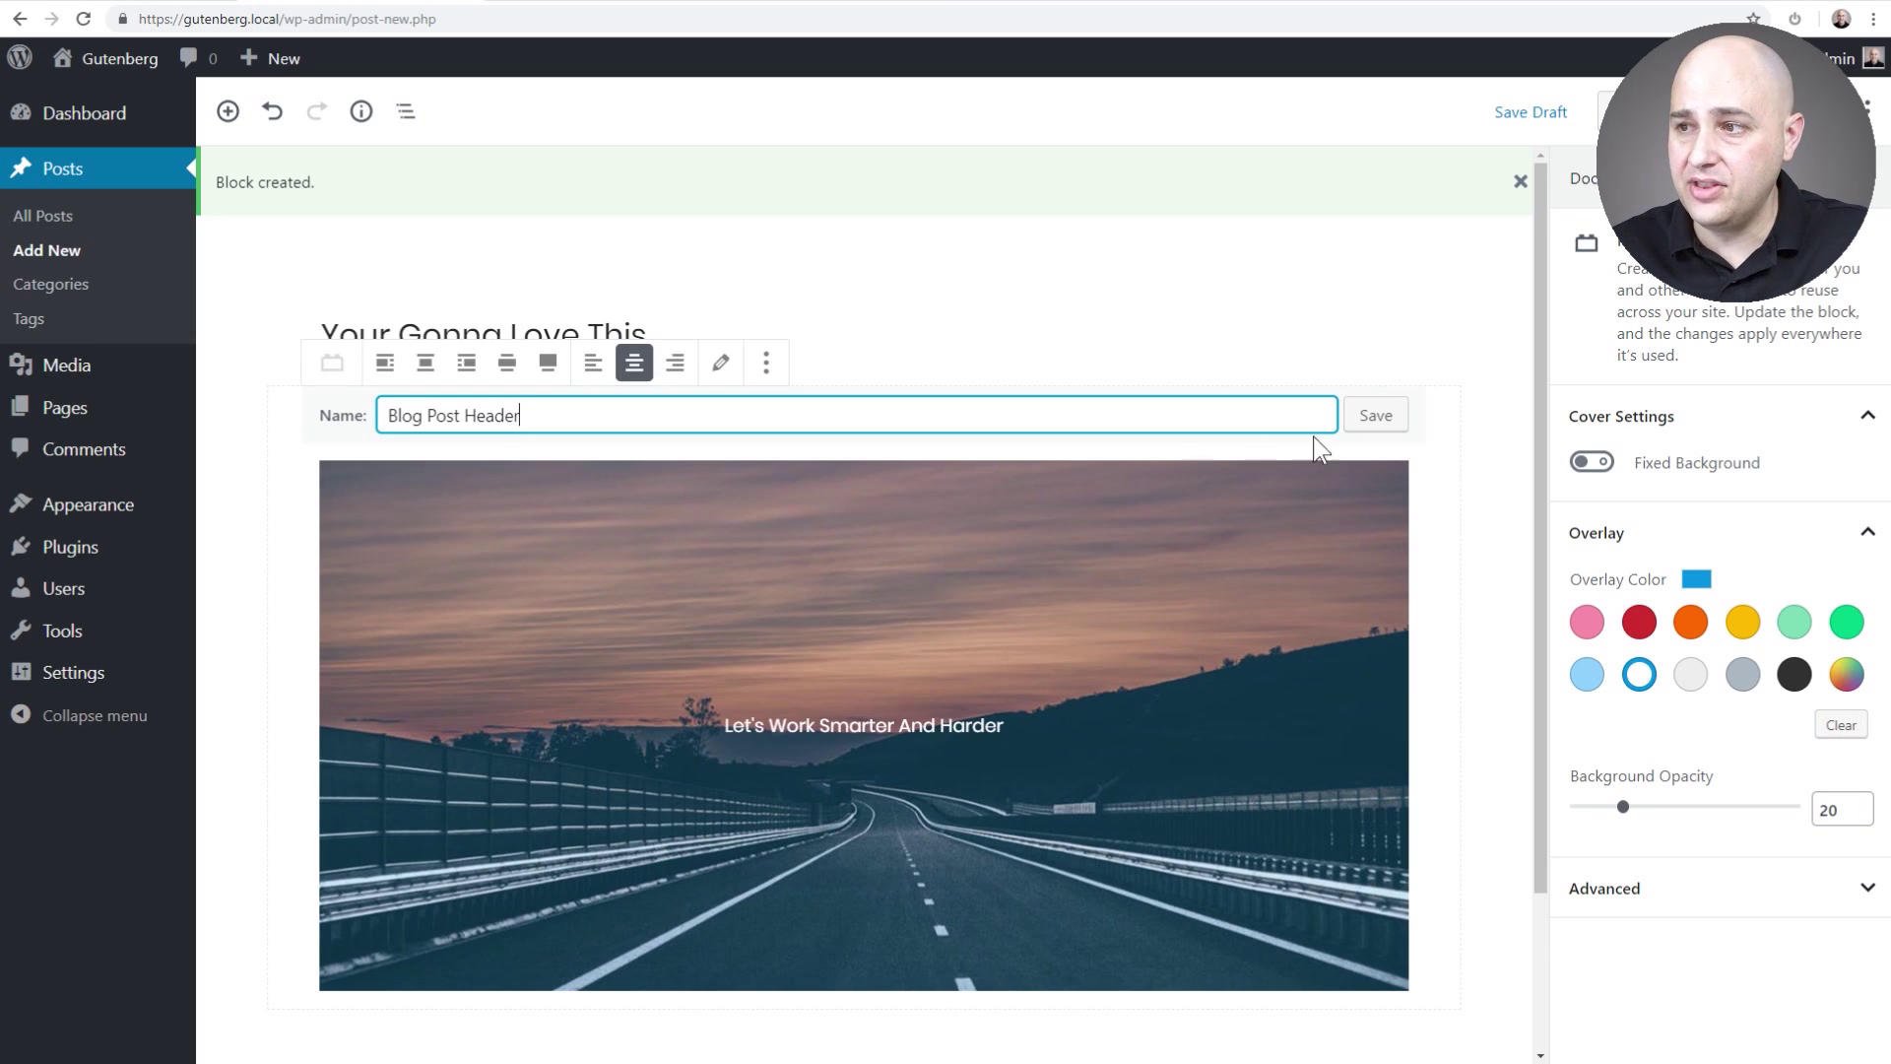
left_click(1364, 418)
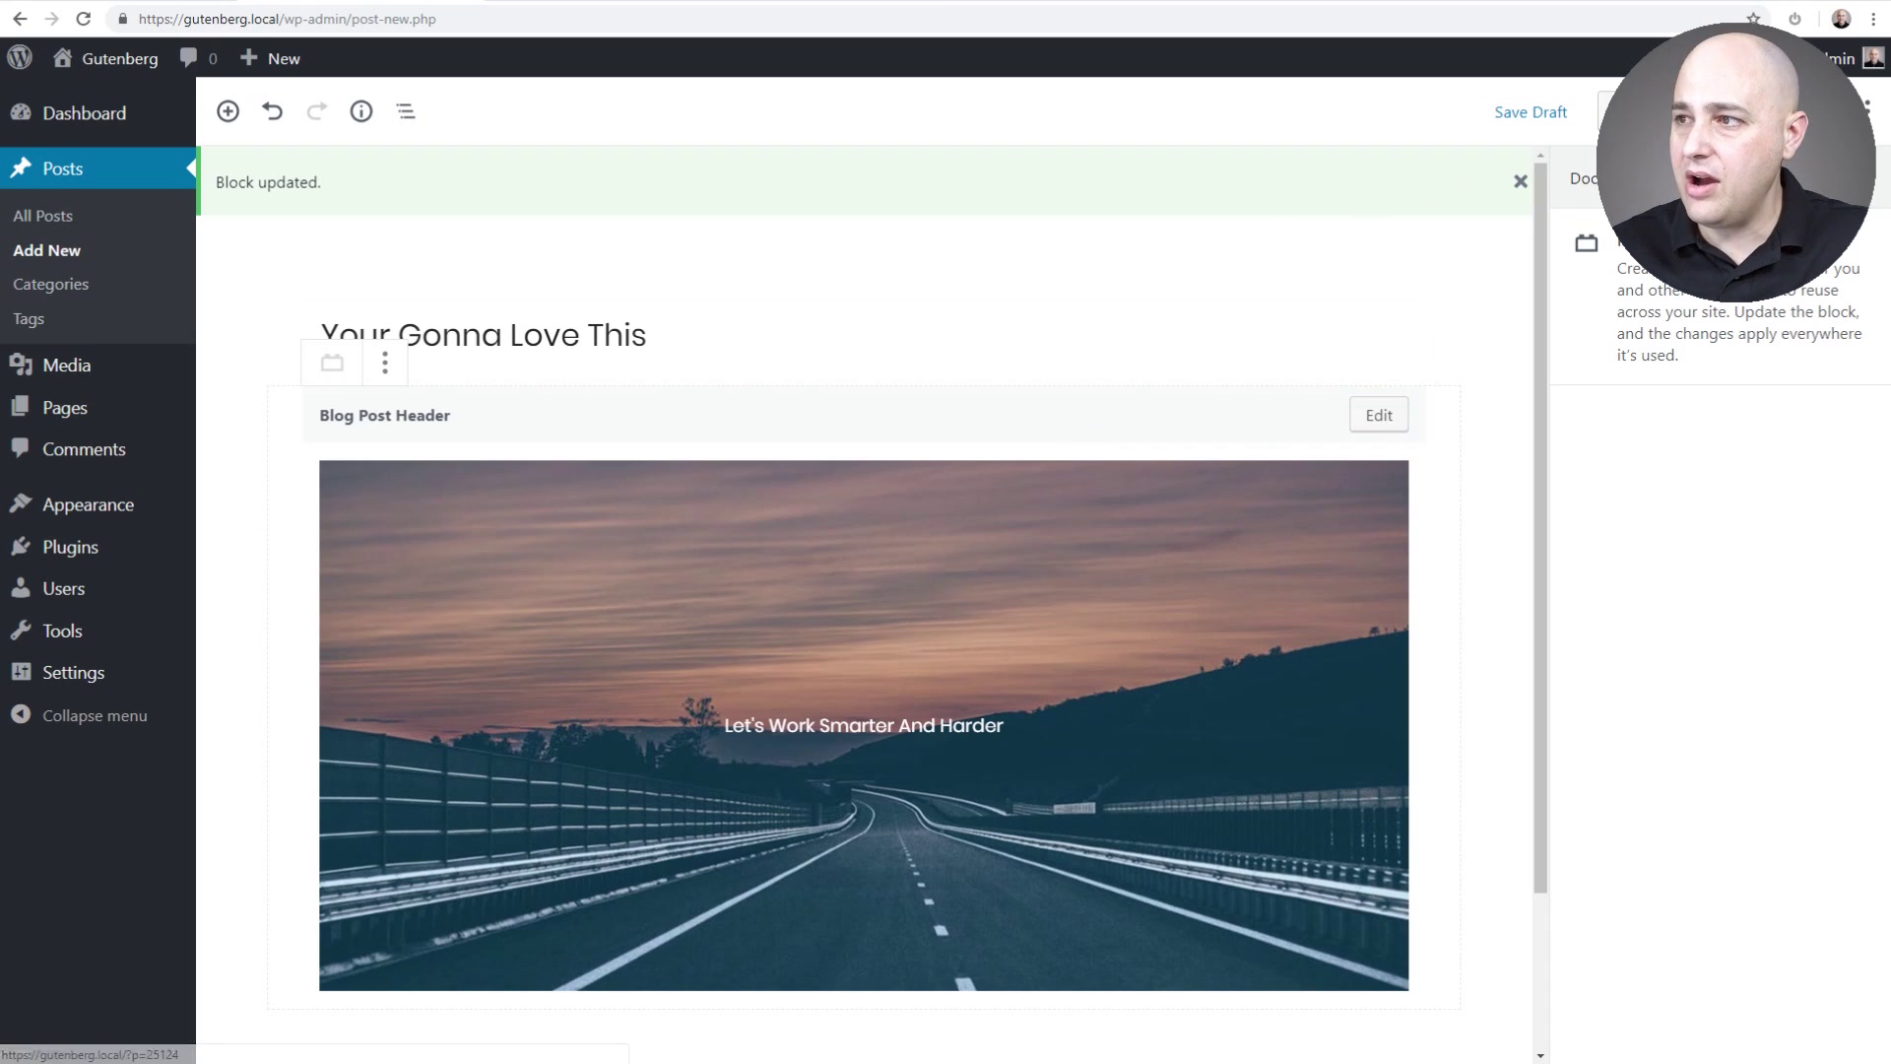
left_click(1635, 112)
- Publish the post and start another new post
left_click(1576, 118)
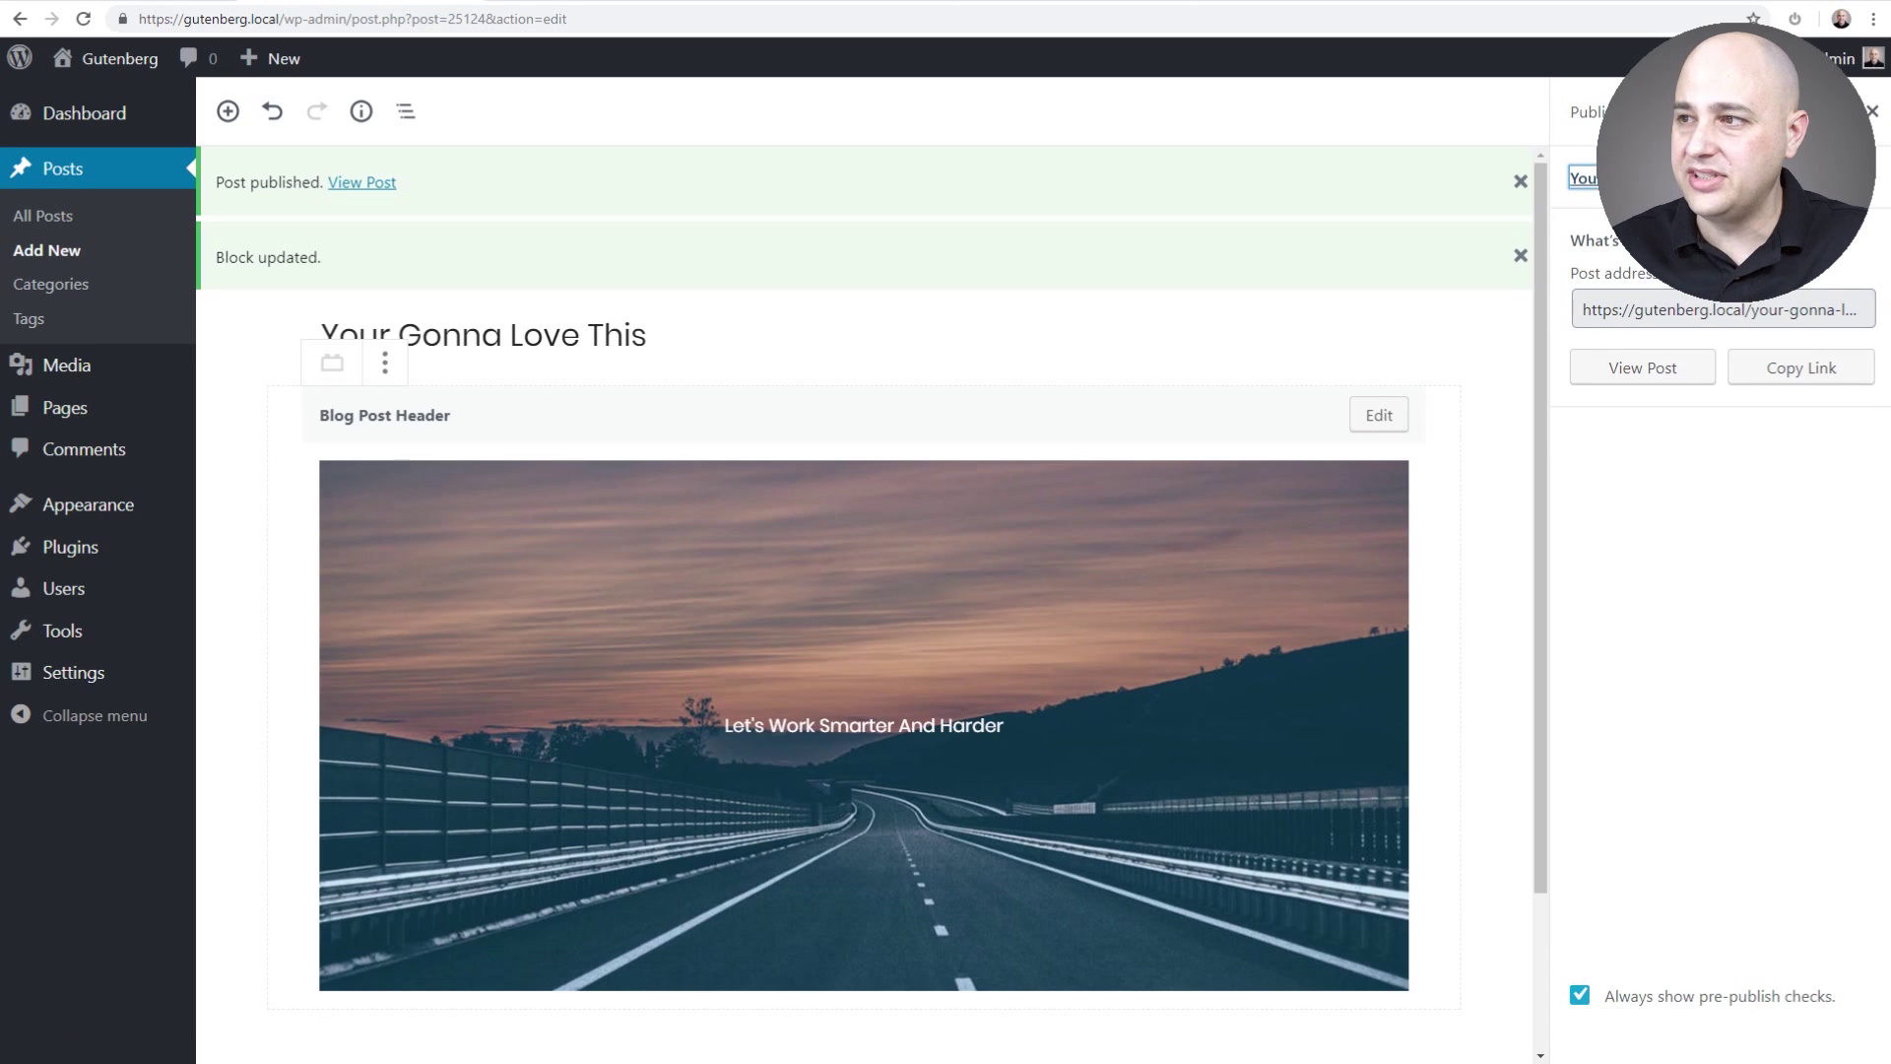
left_click(47, 217)
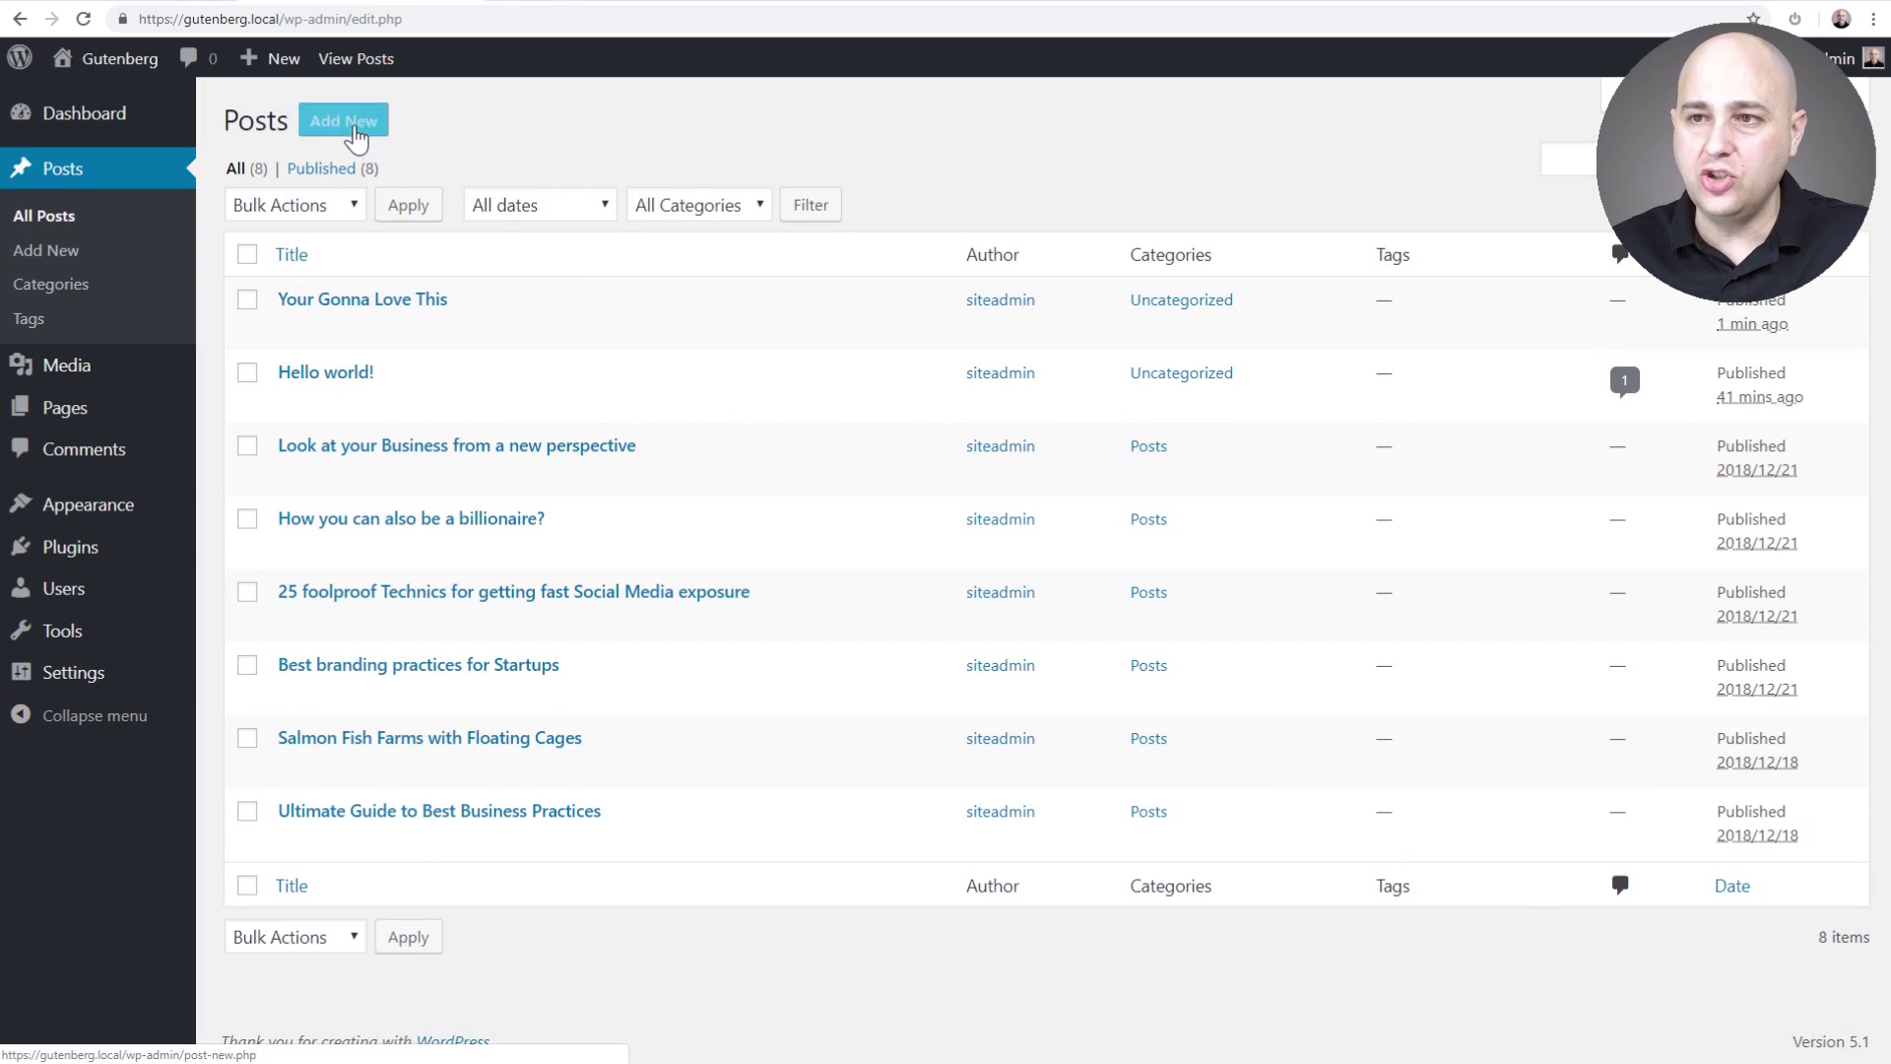
left_click(355, 130)
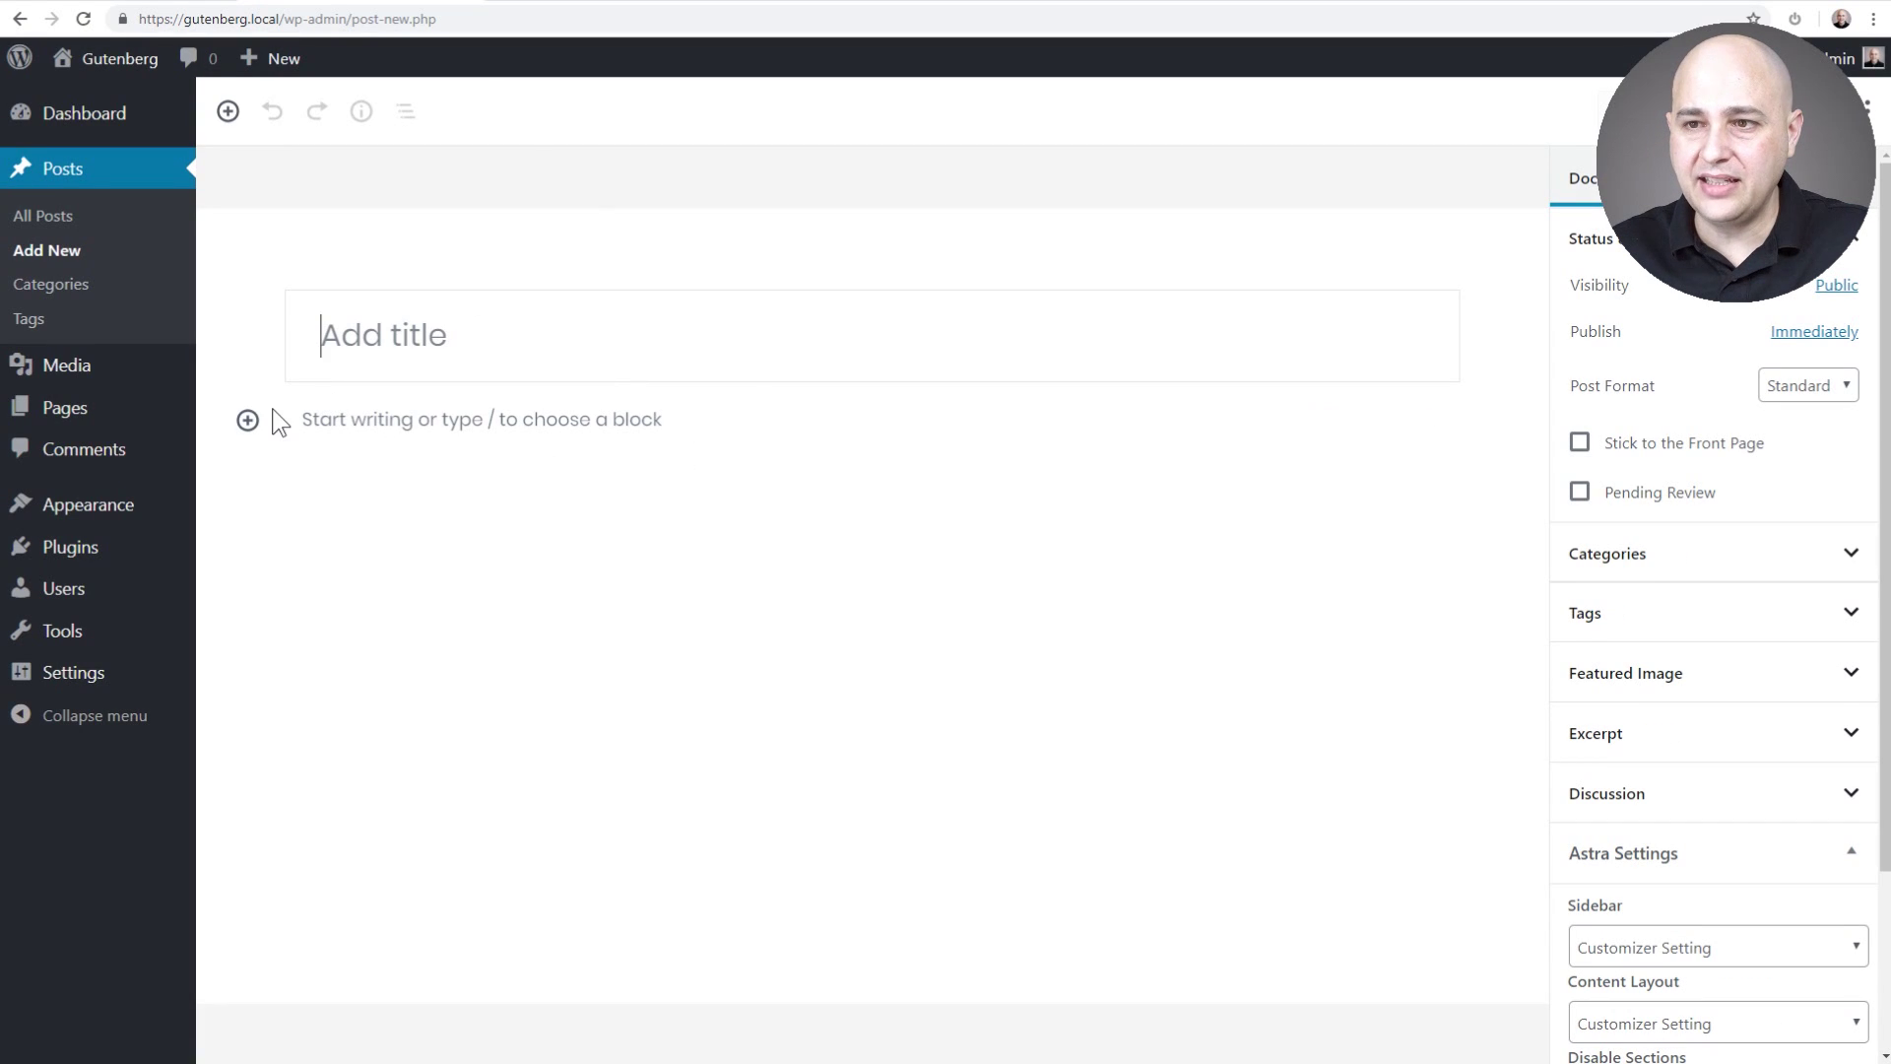
- Insert the Blog Post Header block from the inserter's Reusable category
left_click(248, 421)
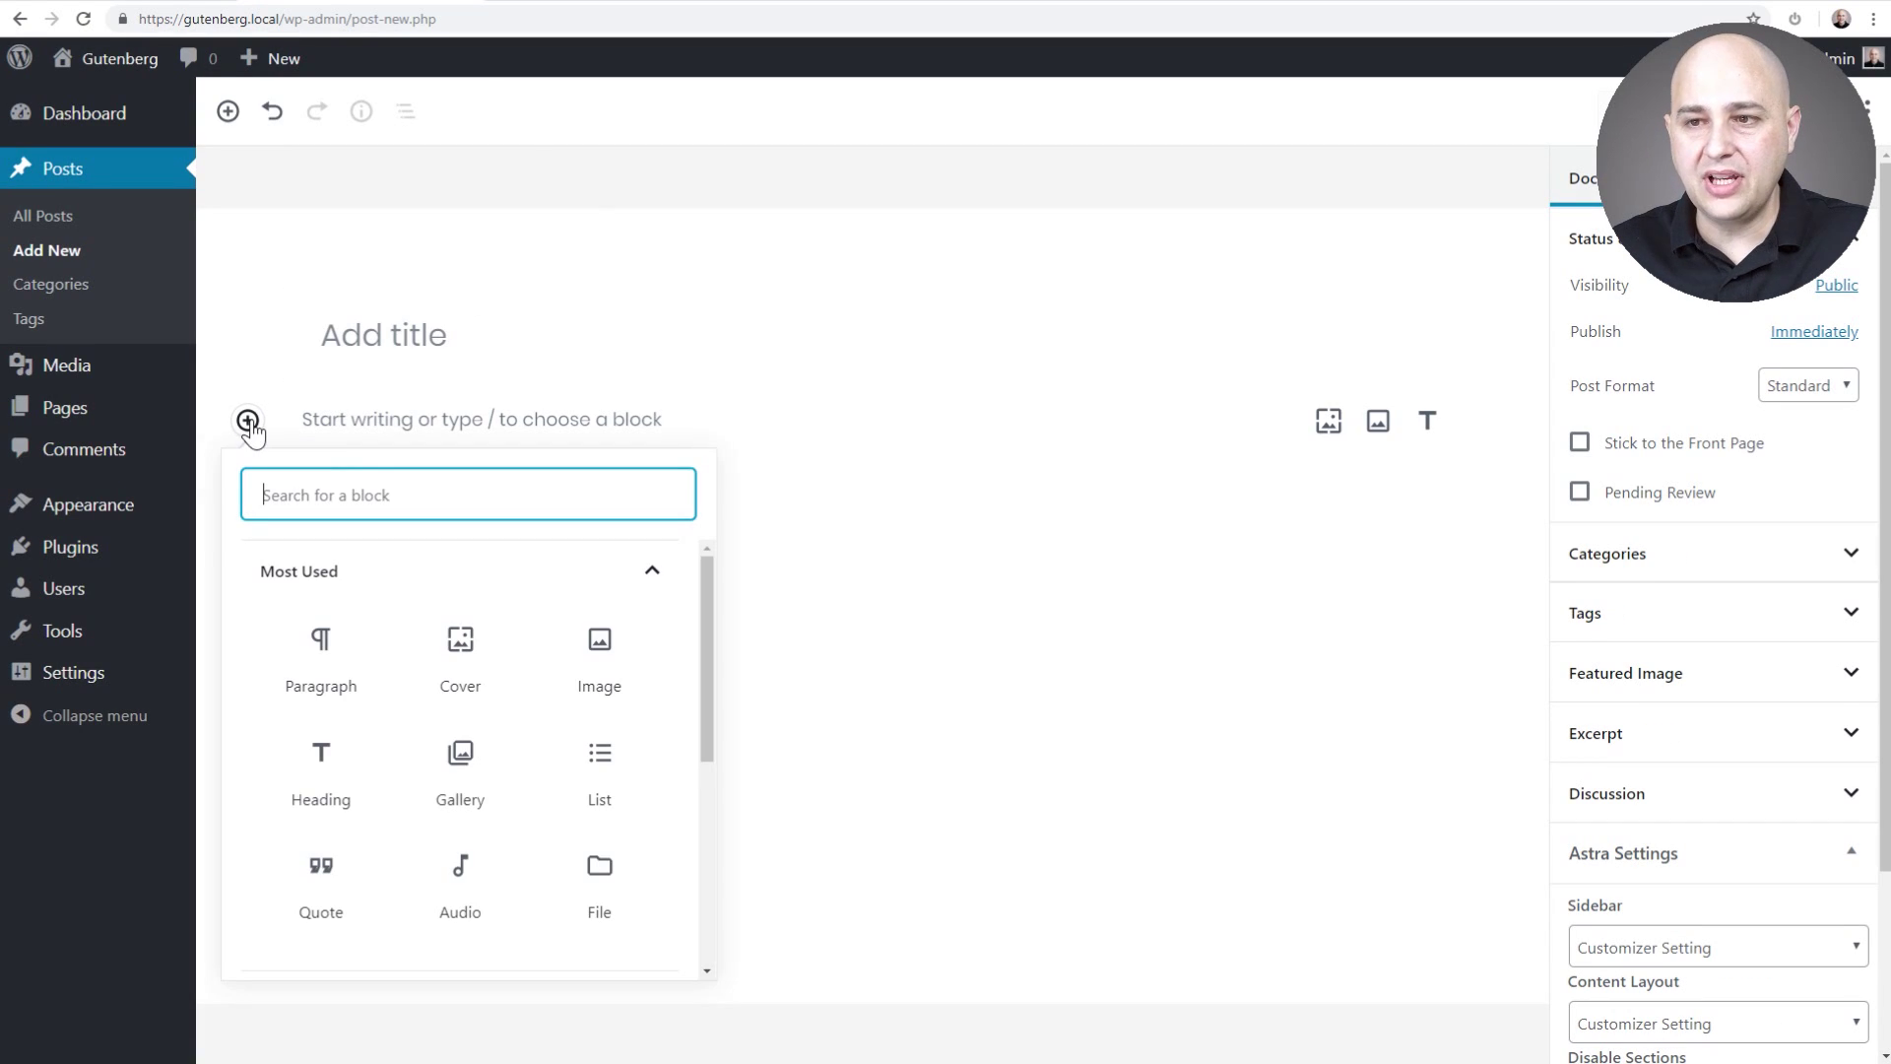
scroll(461, 689, "down", 3)
scroll(464, 676, "down", 1)
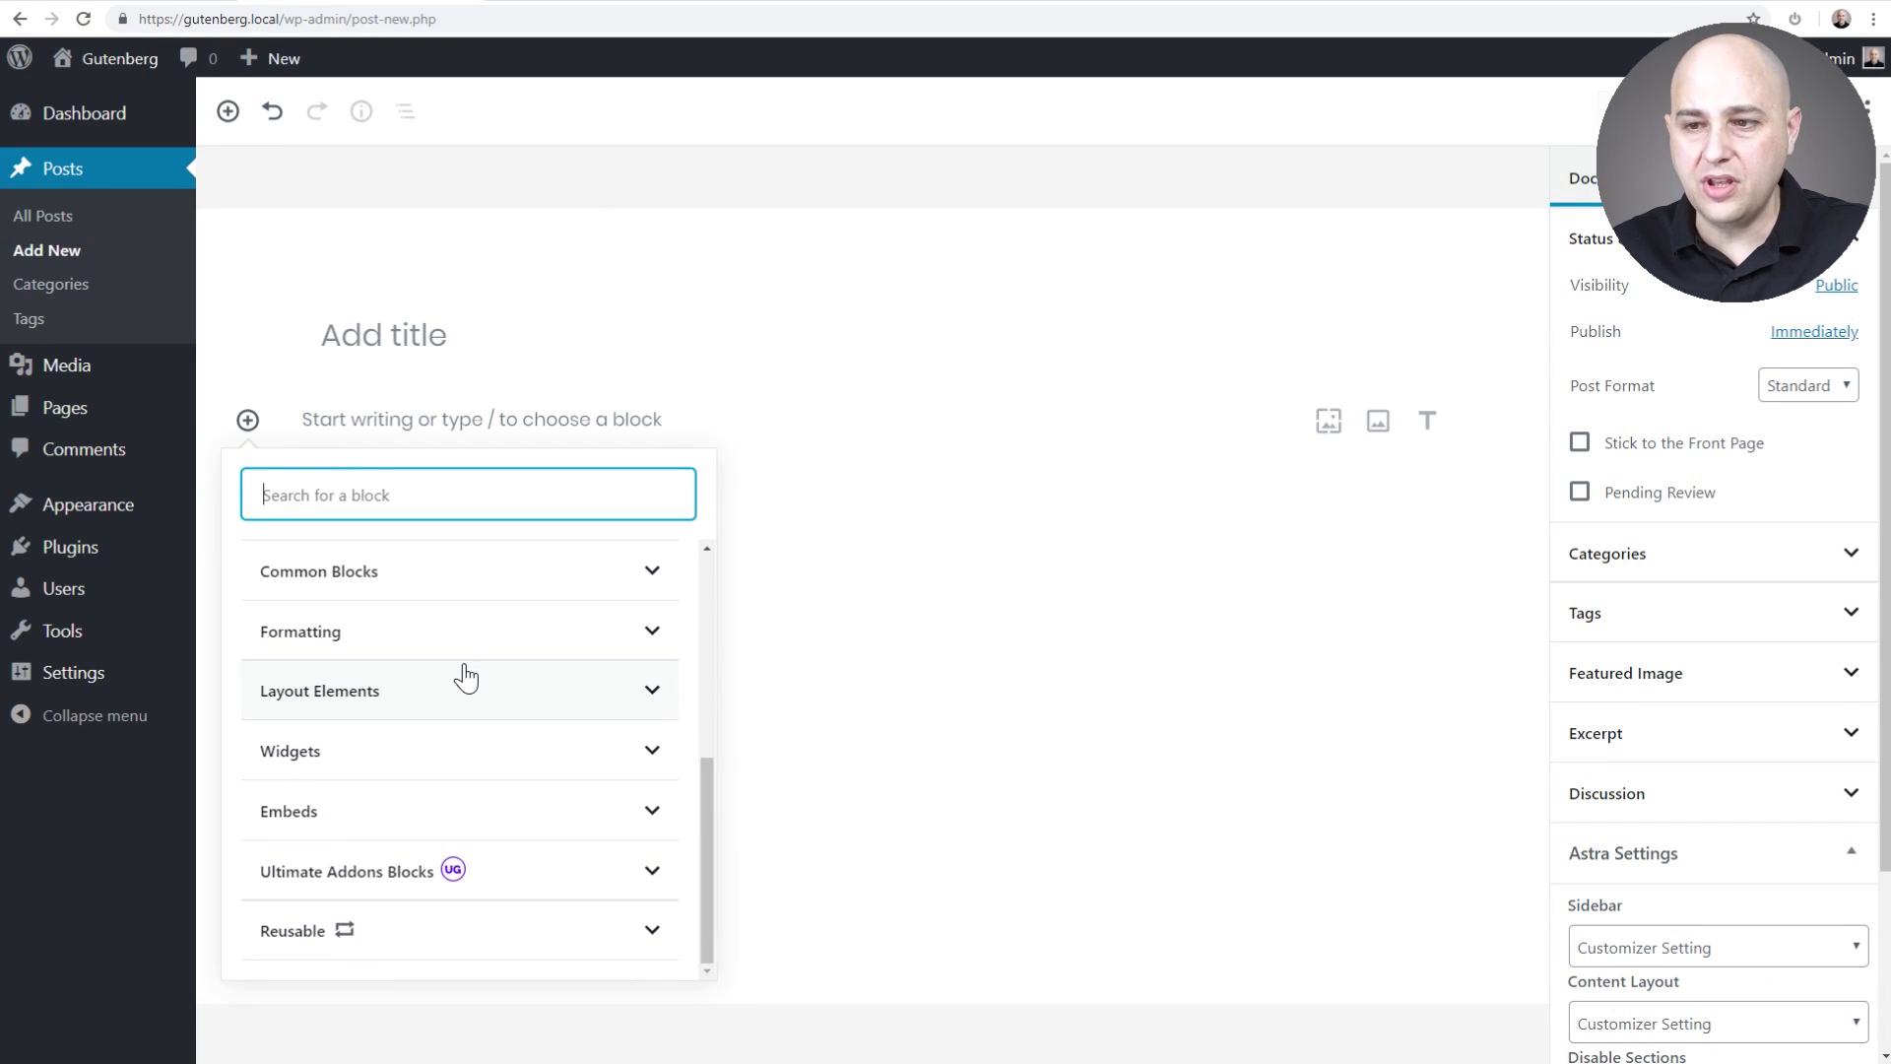
left_click(366, 944)
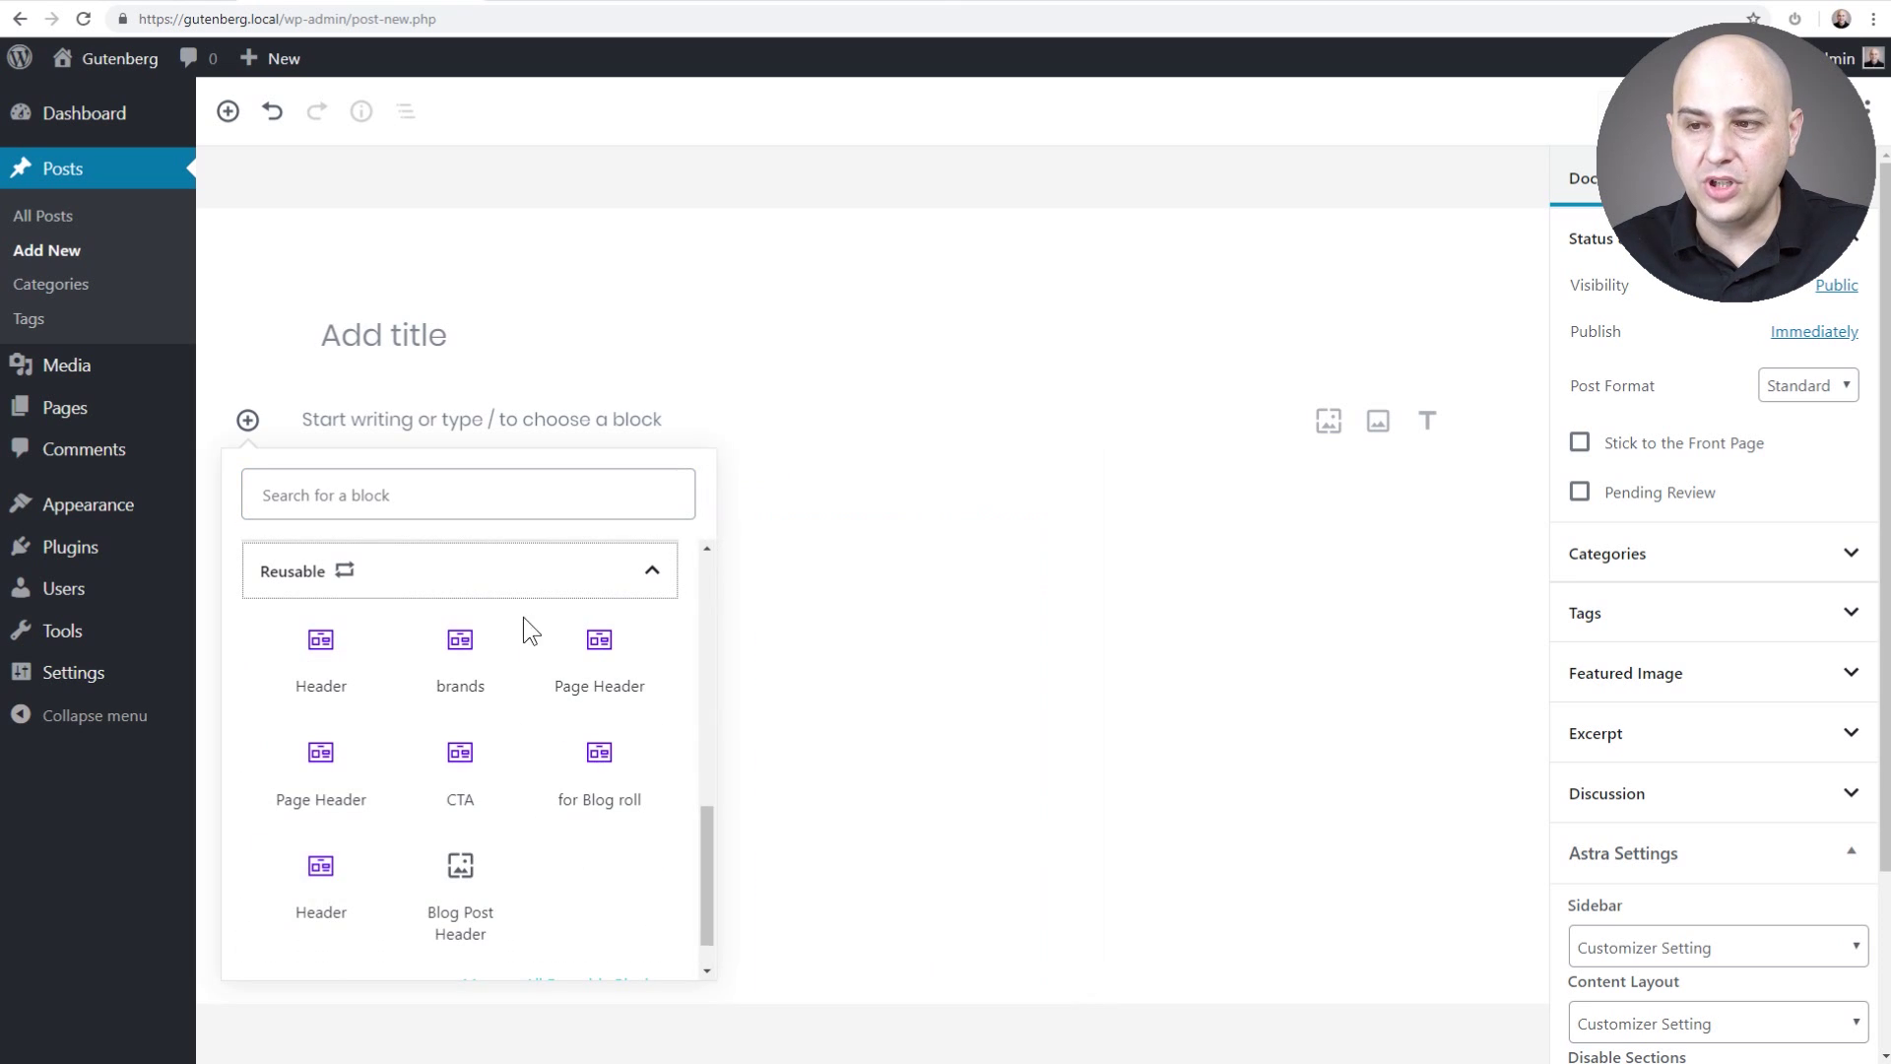
mouse_move(452, 866)
scroll(450, 883, "down", 1)
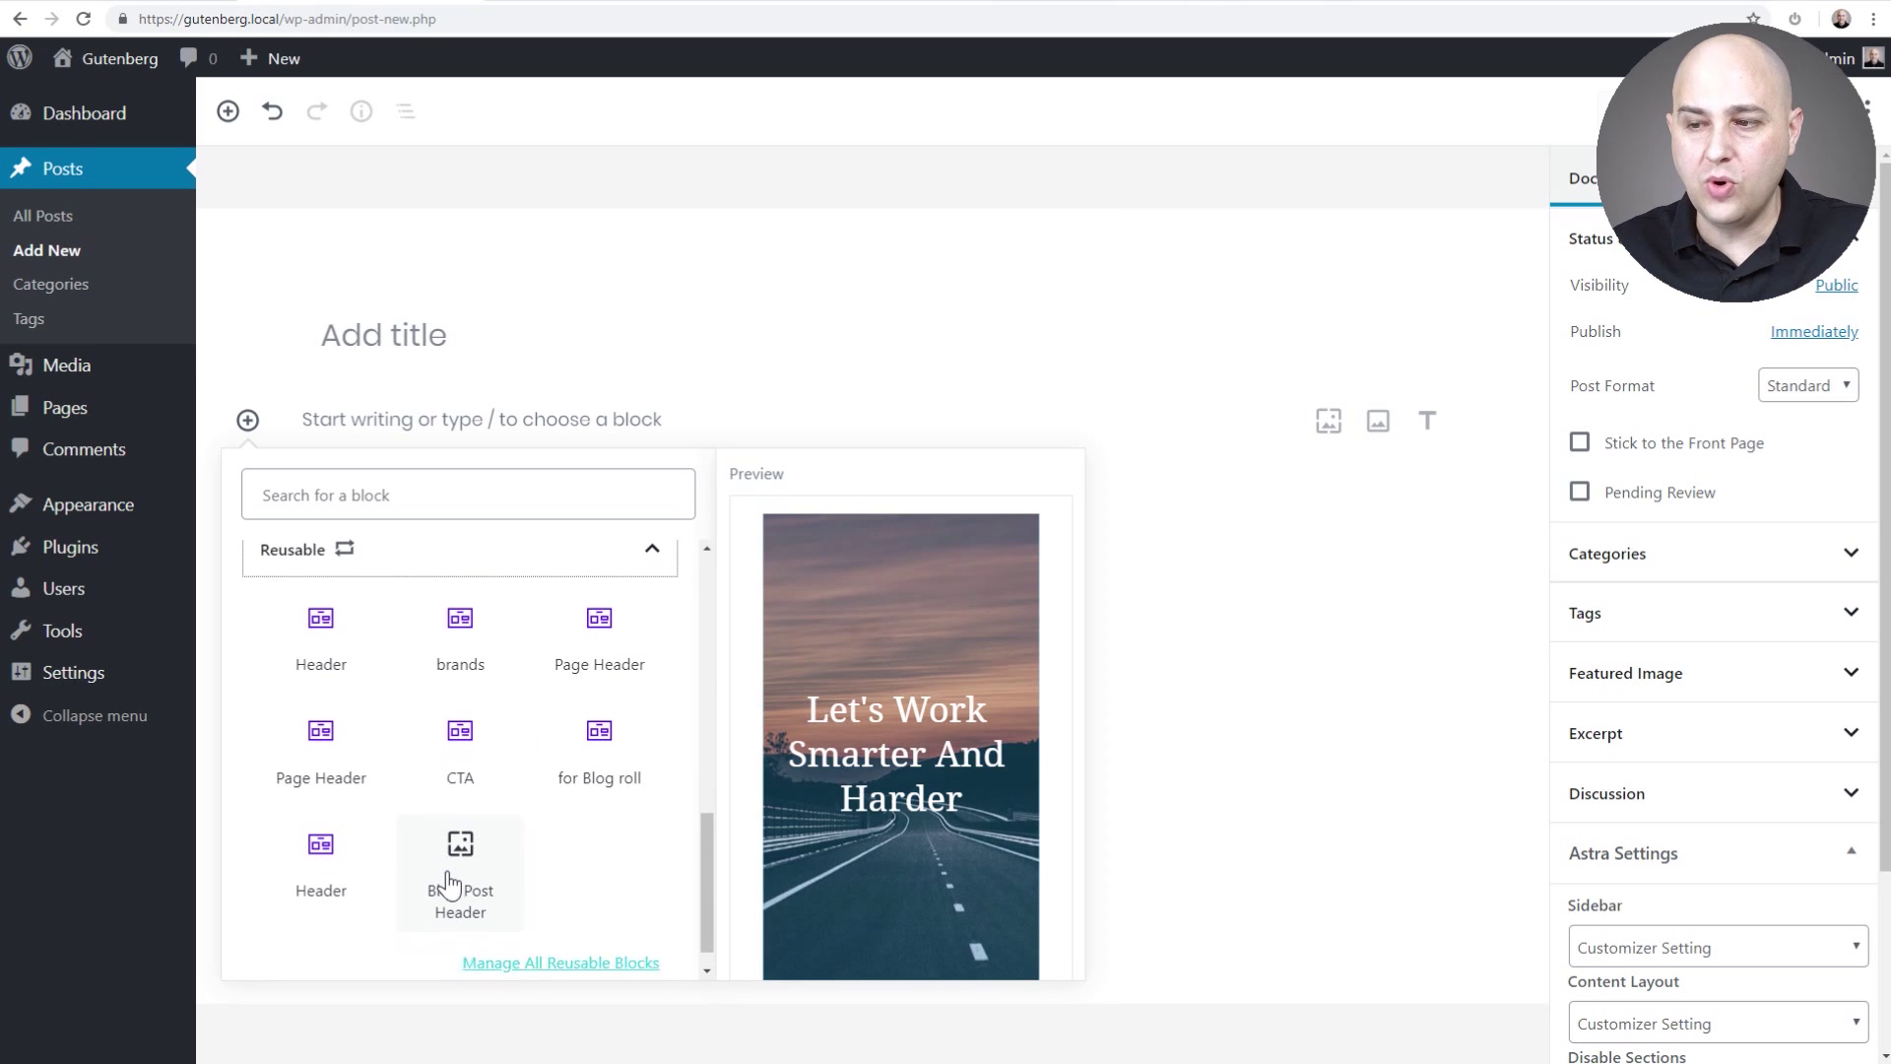
scroll(450, 883, "down", 1)
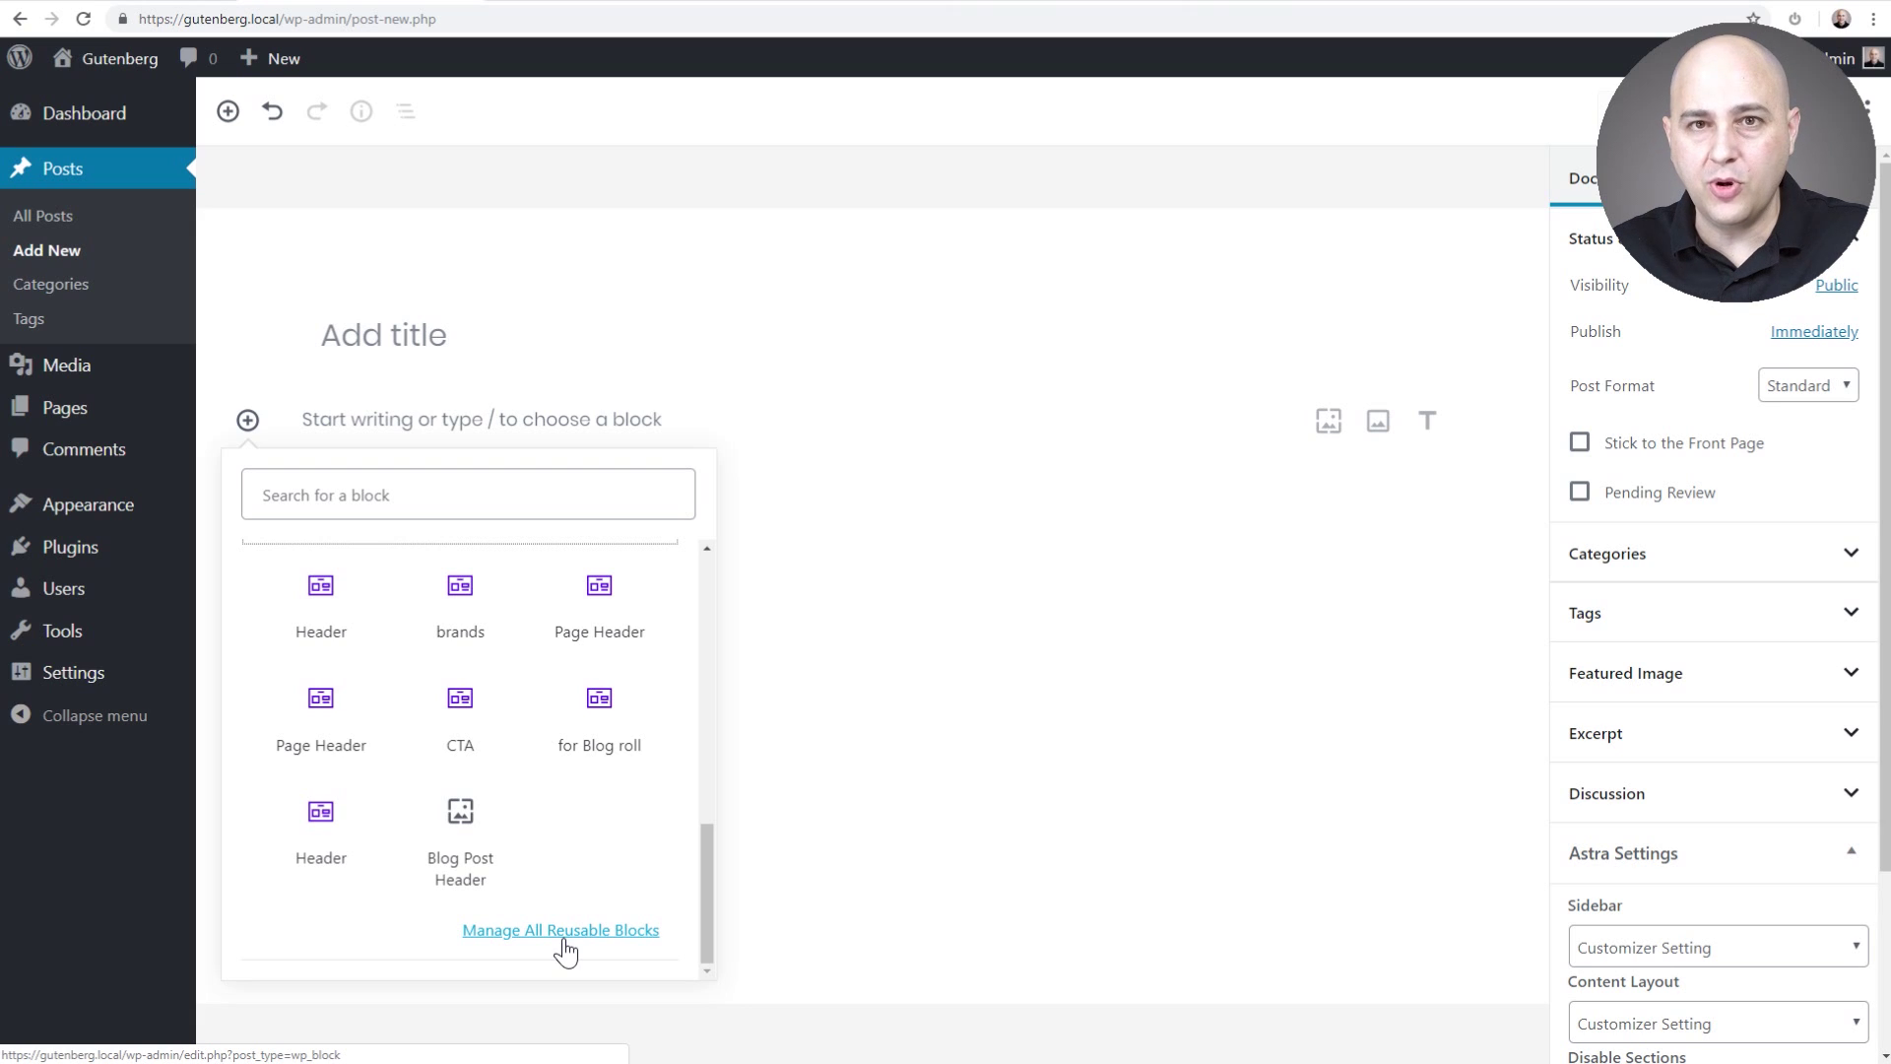
mouse_move(491, 891)
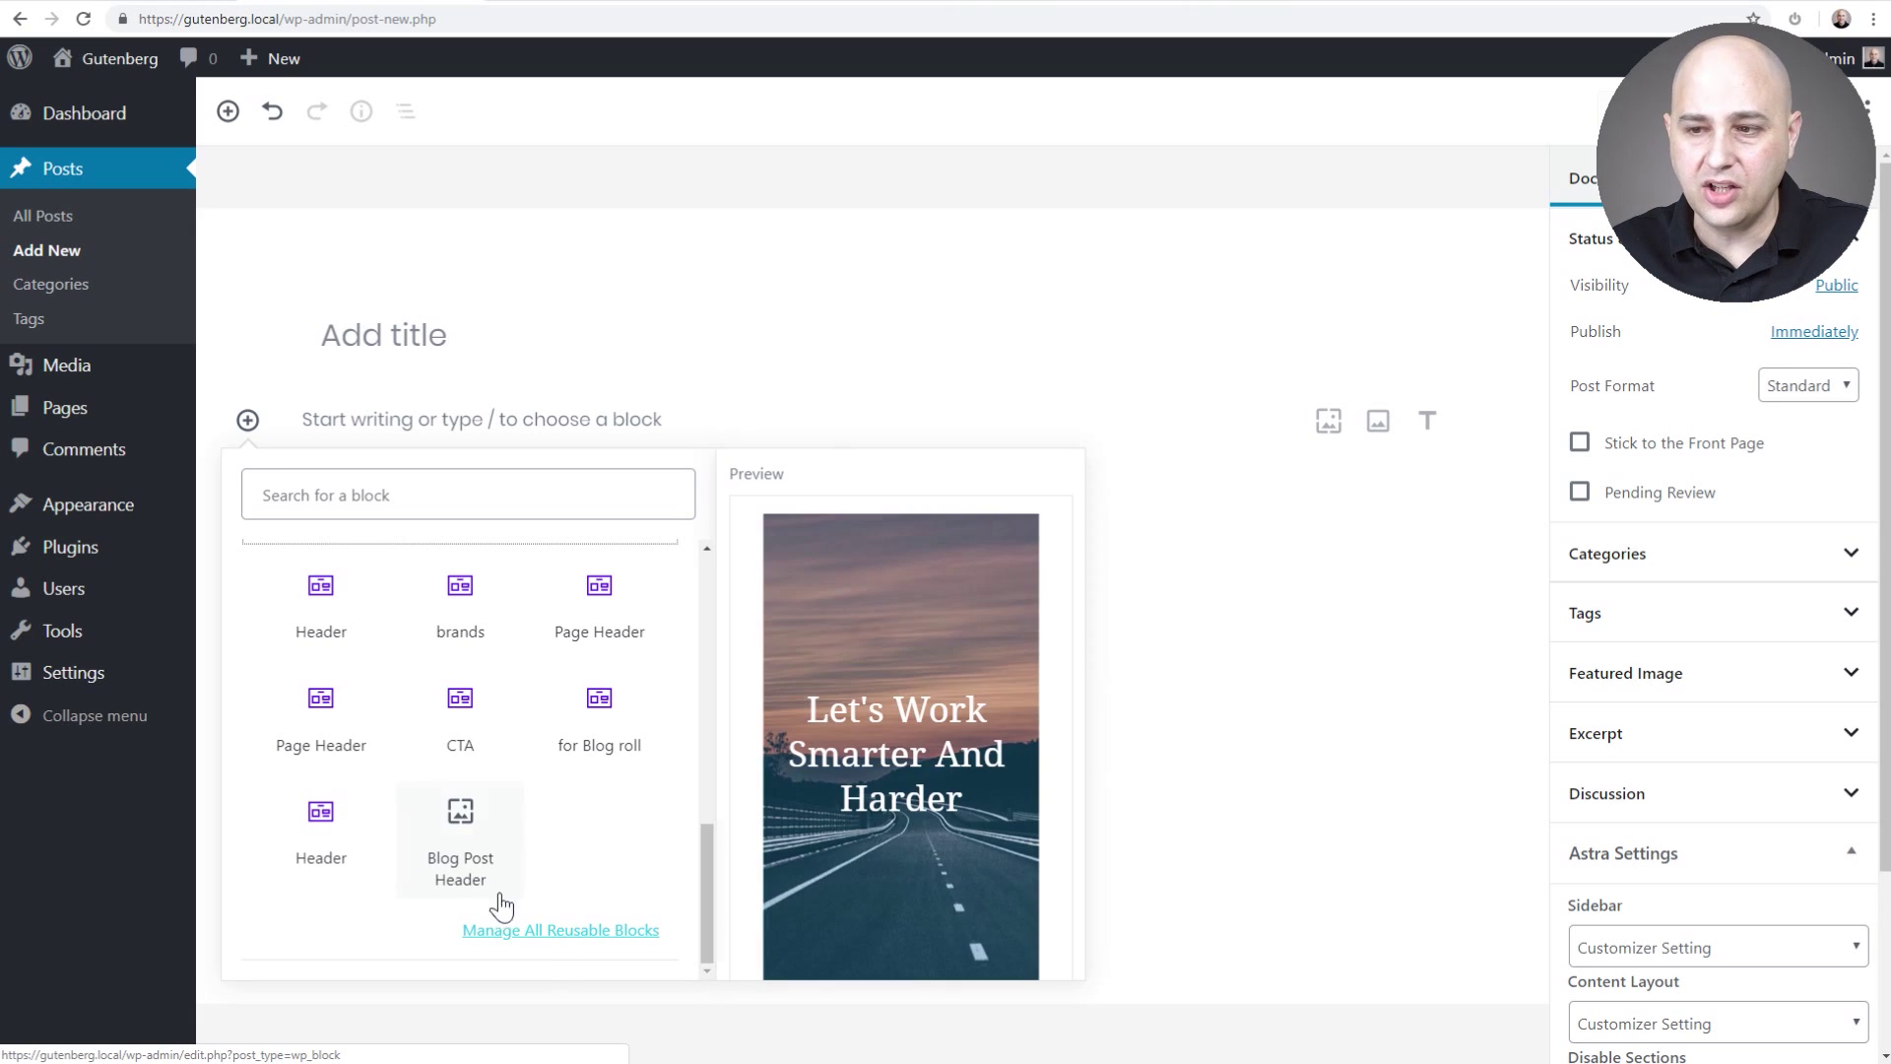
left_click(455, 837)
- Review the inserted Blog Post Header cover and bring up its More options menu
scroll(1030, 719, "down", 2)
scroll(1030, 719, "up", 2)
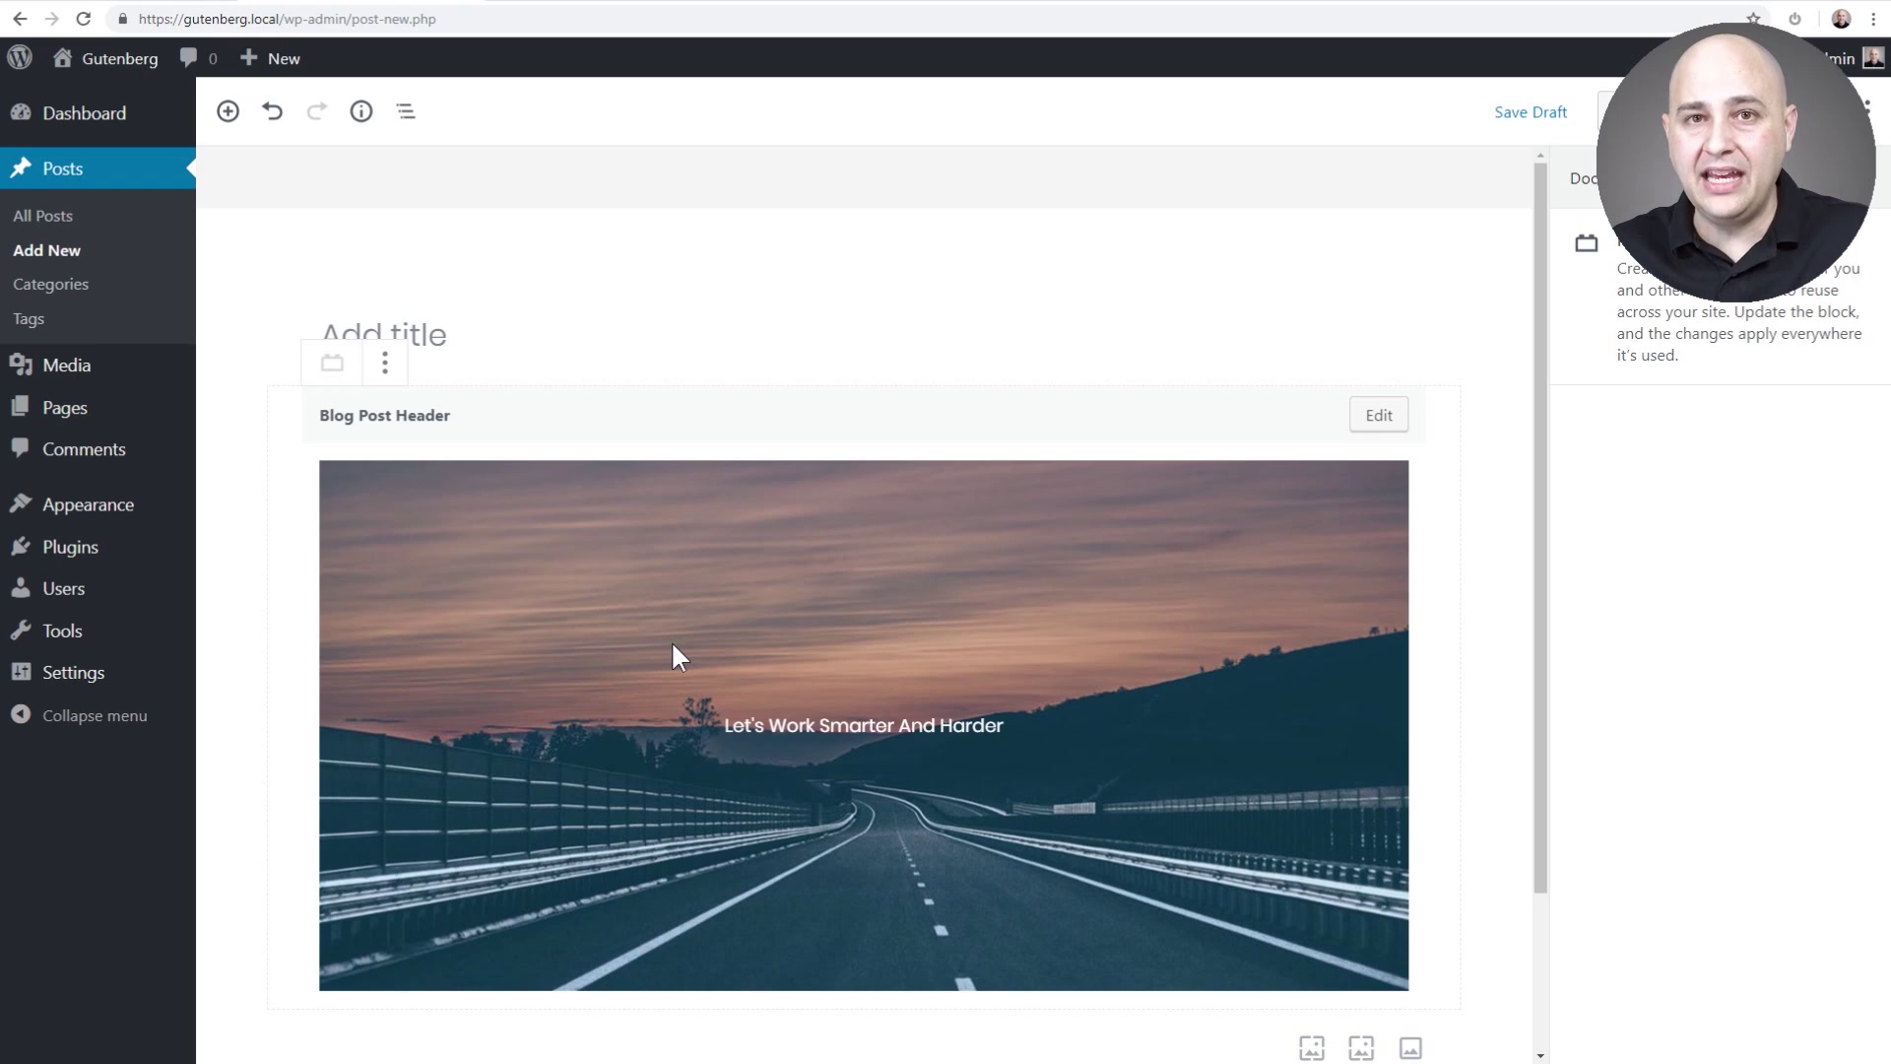
left_click(386, 366)
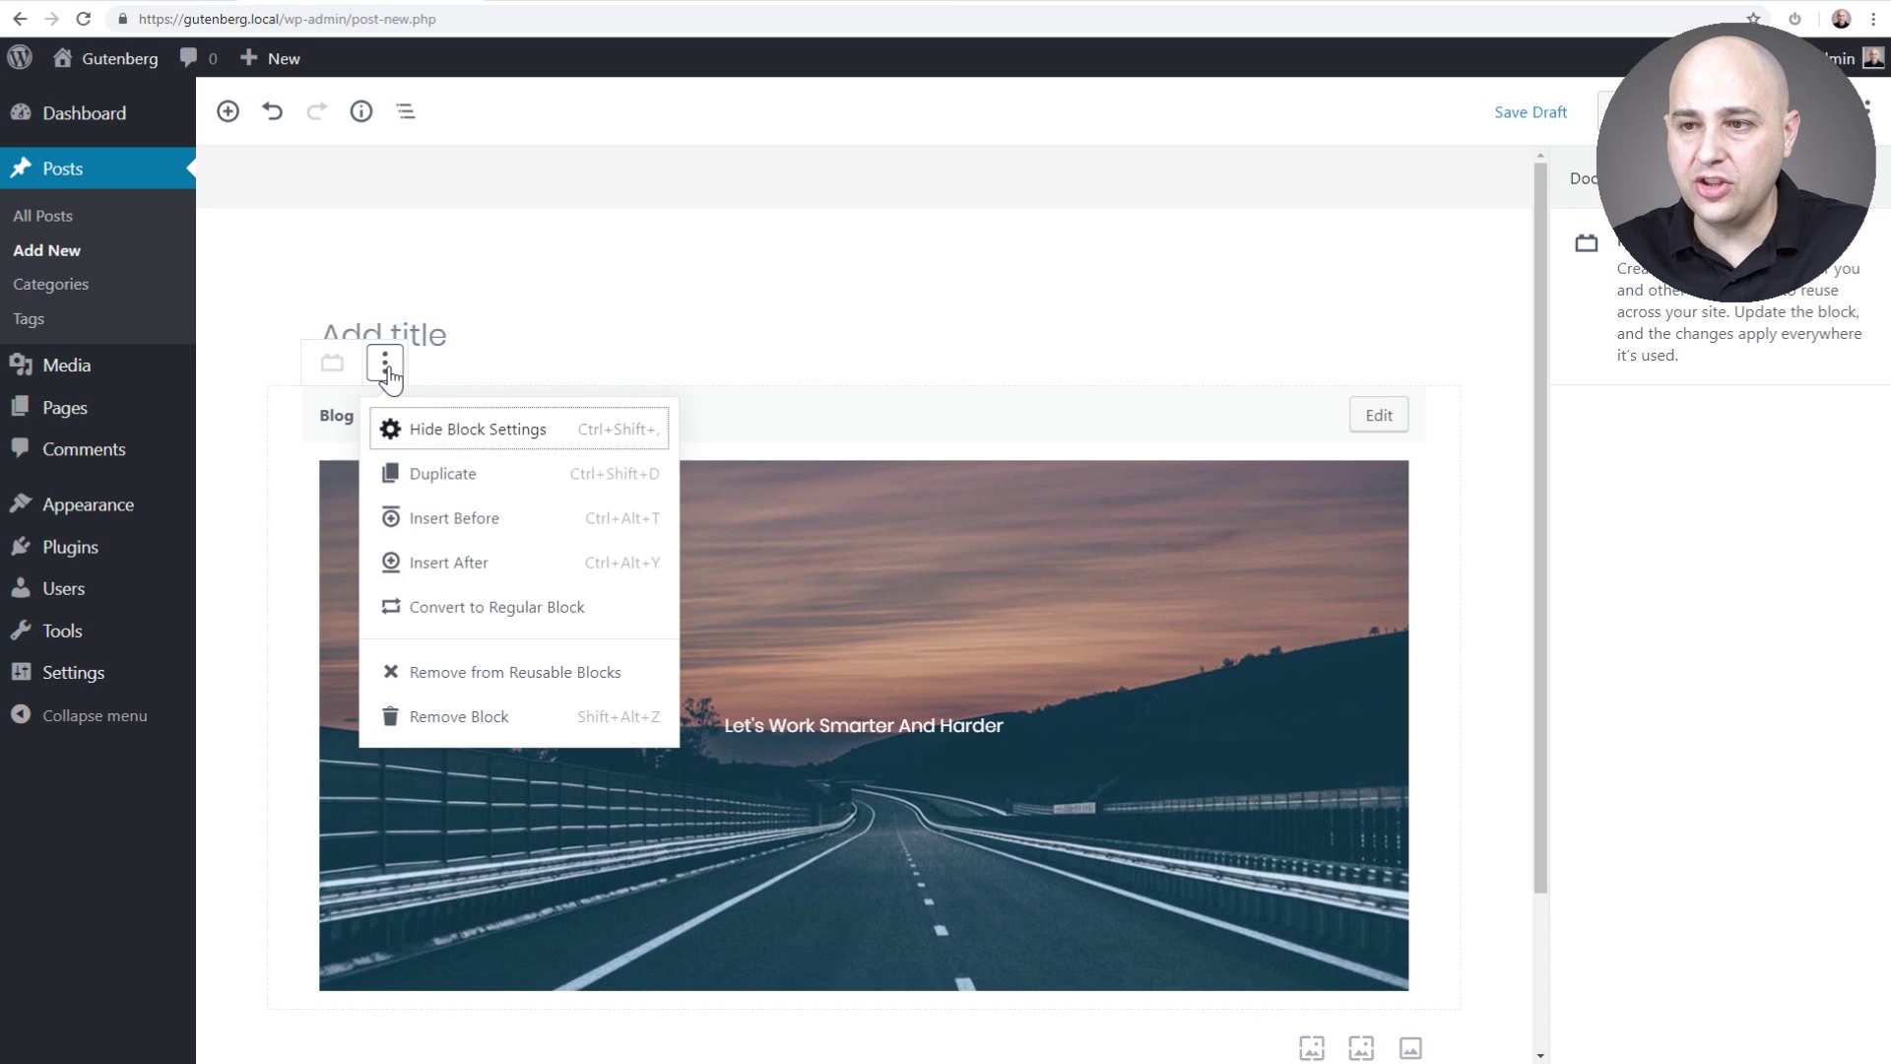
- Convert the Blog Post Header into a regular, editable Cover block
left_click(473, 614)
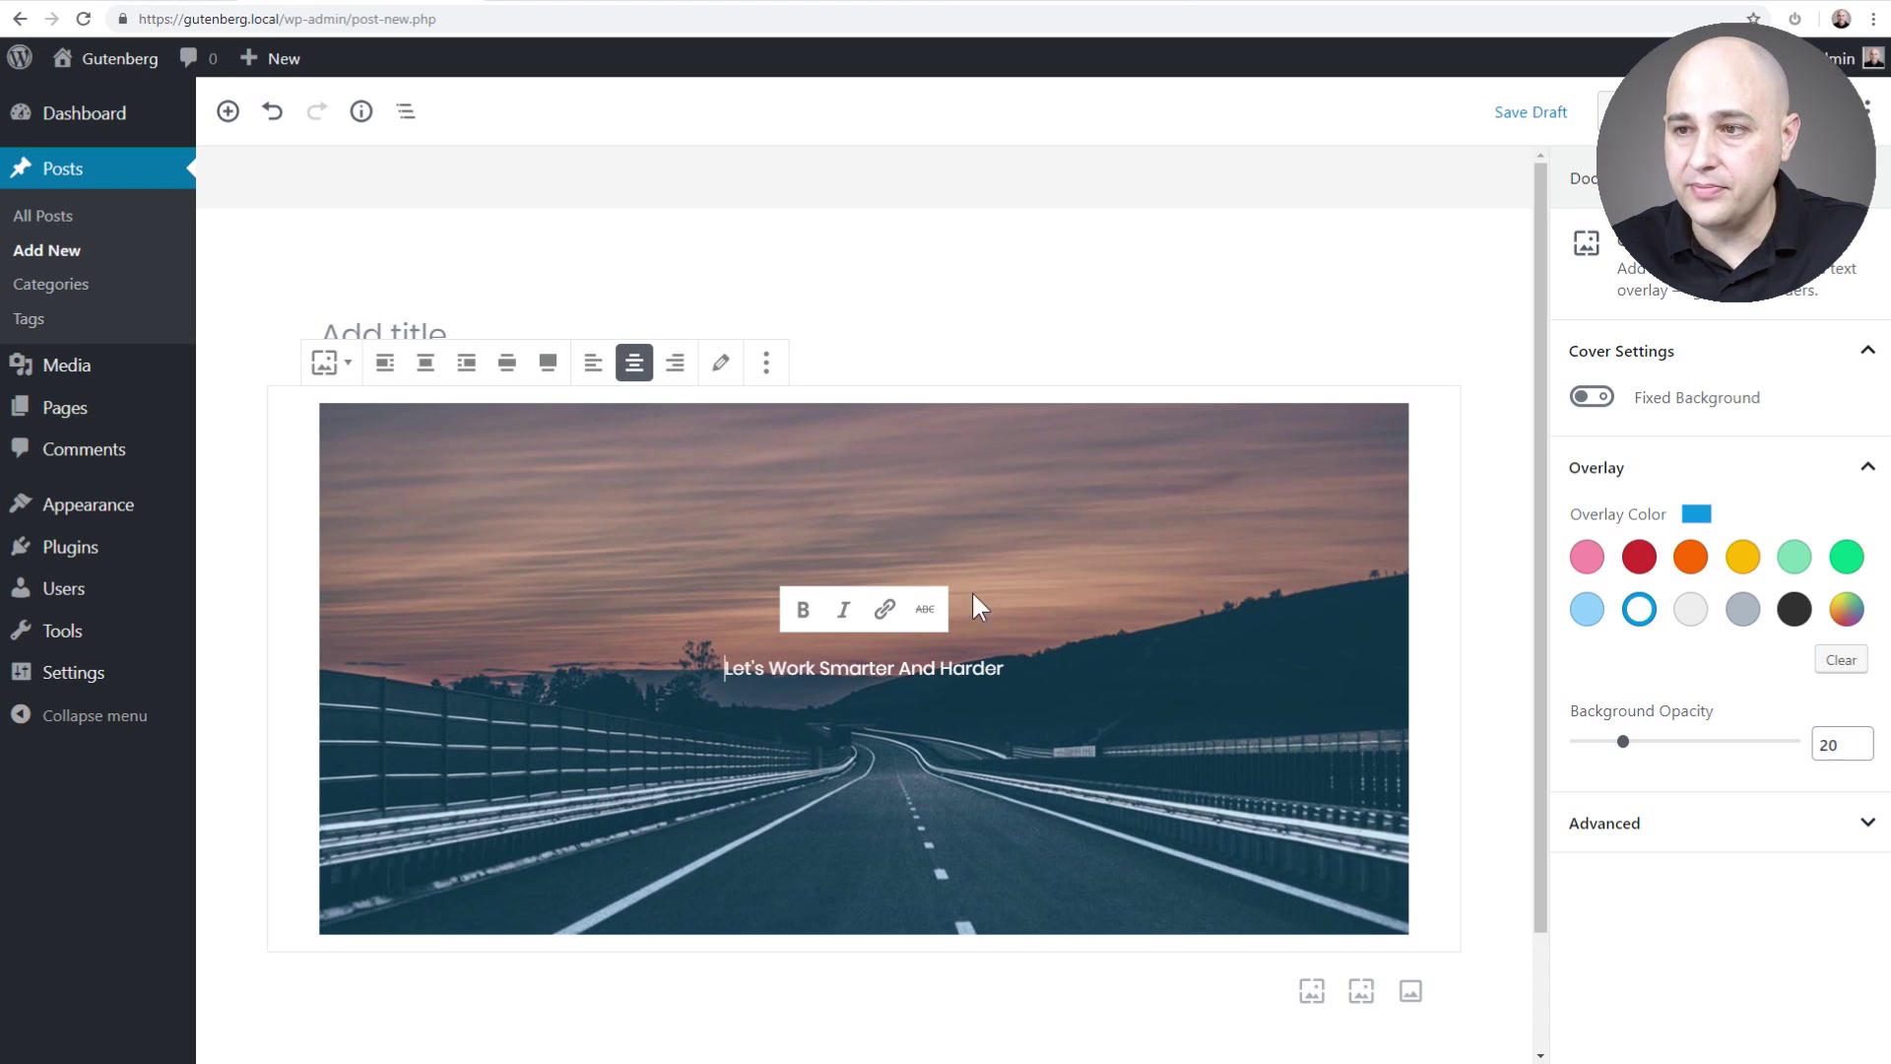
- Deselect the cover and choose Manage All Reusable Blocks from the inserter's Reusable category
scroll(473, 532, "down", 2)
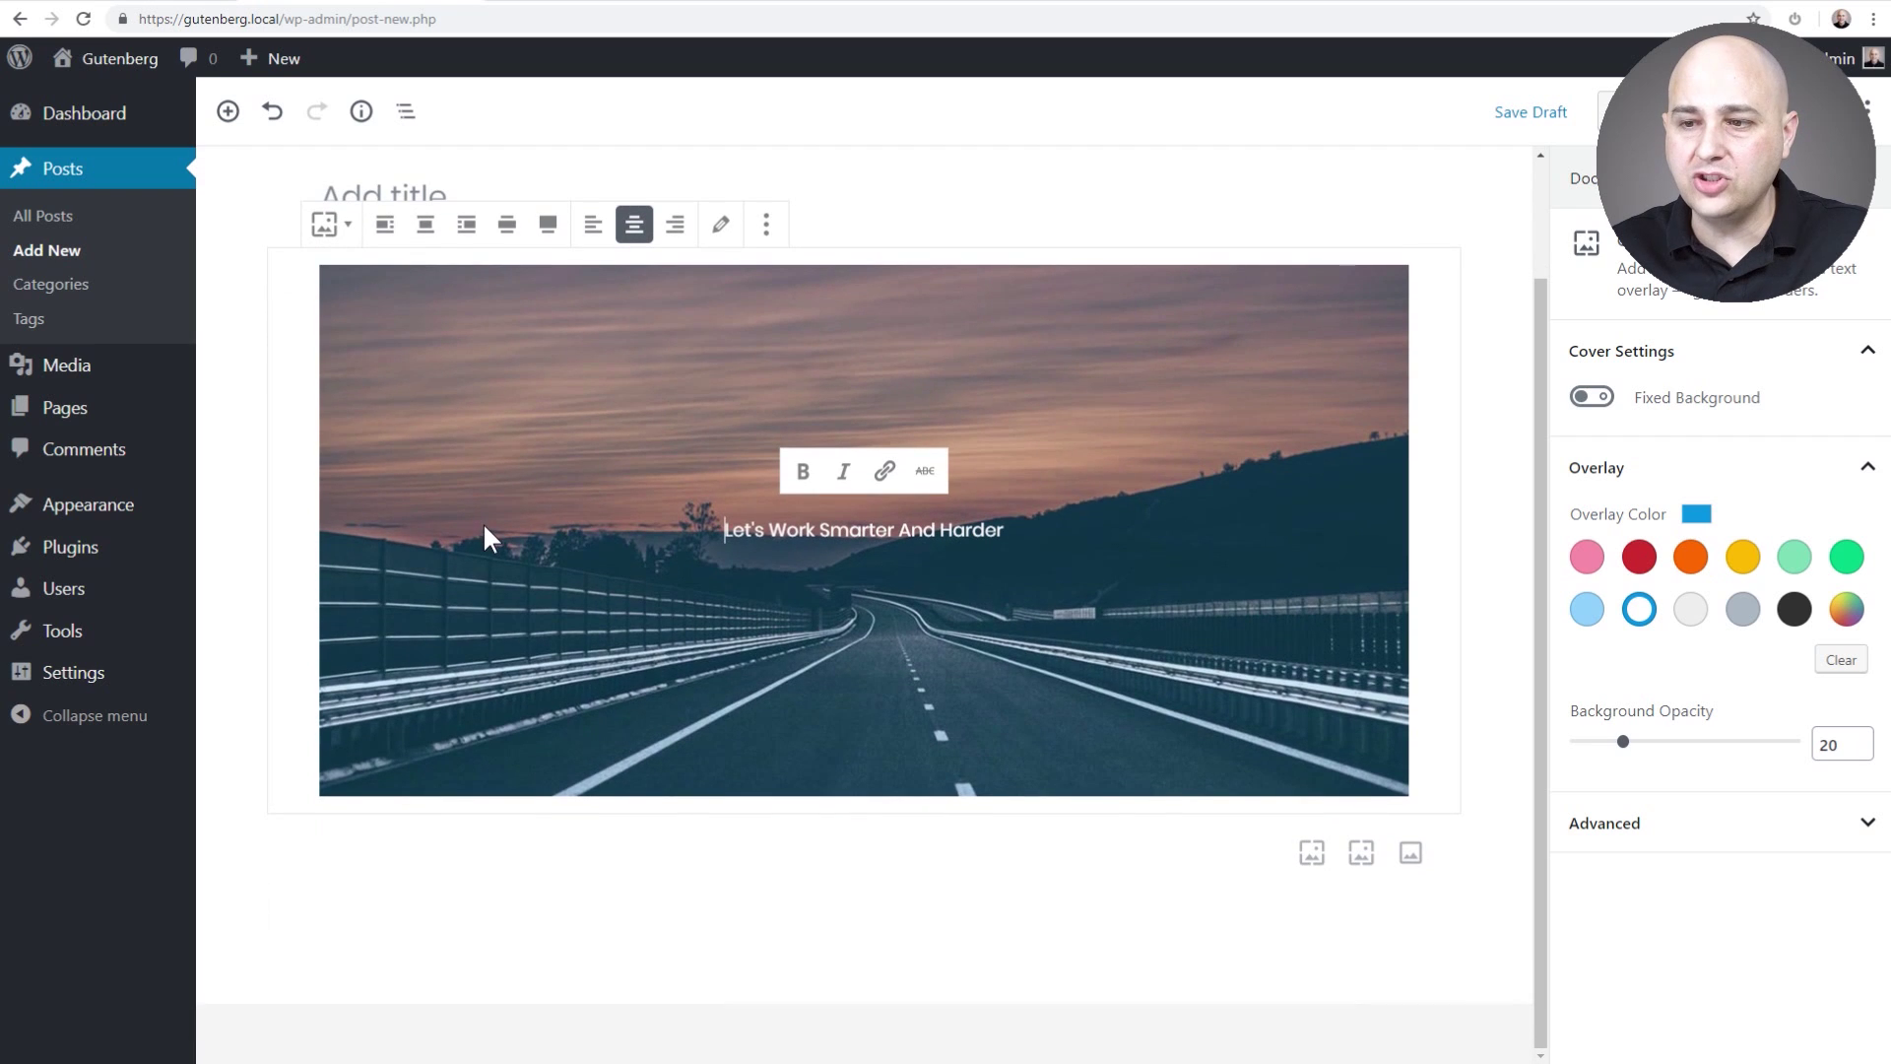
left_click(382, 873)
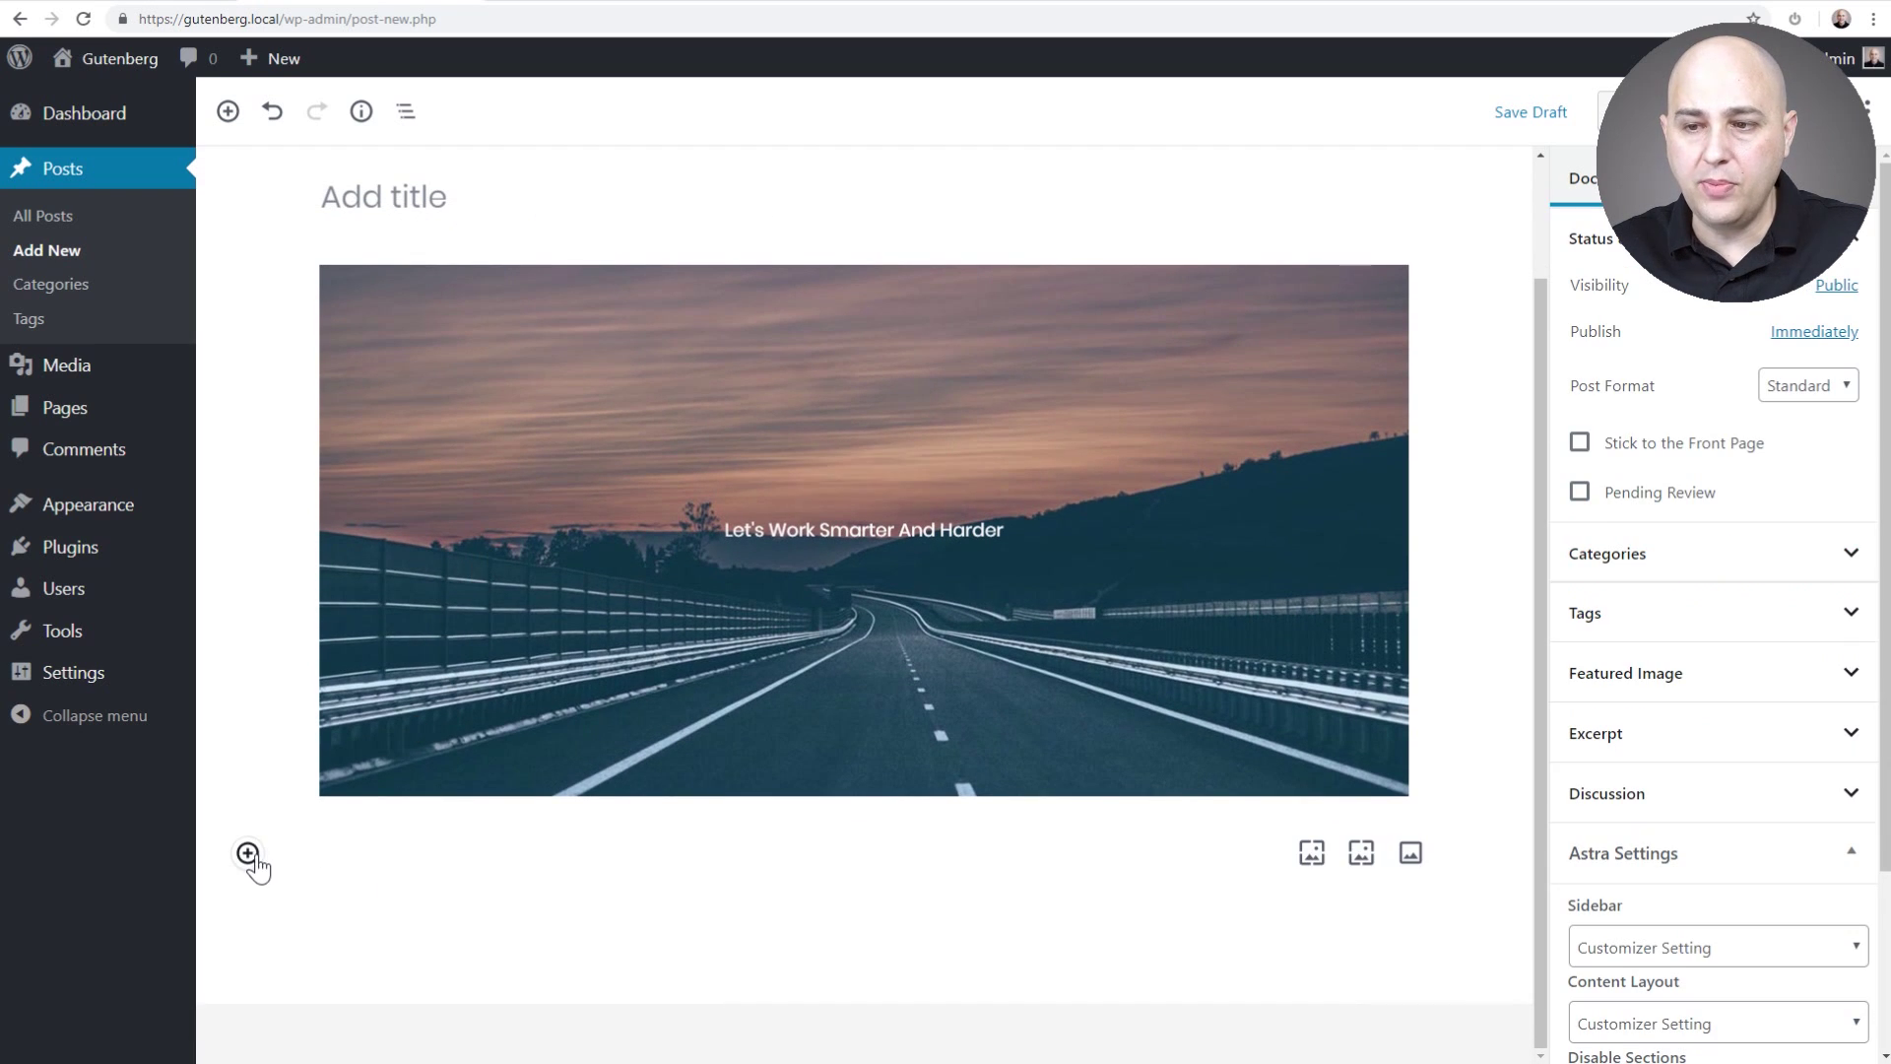
left_click(247, 854)
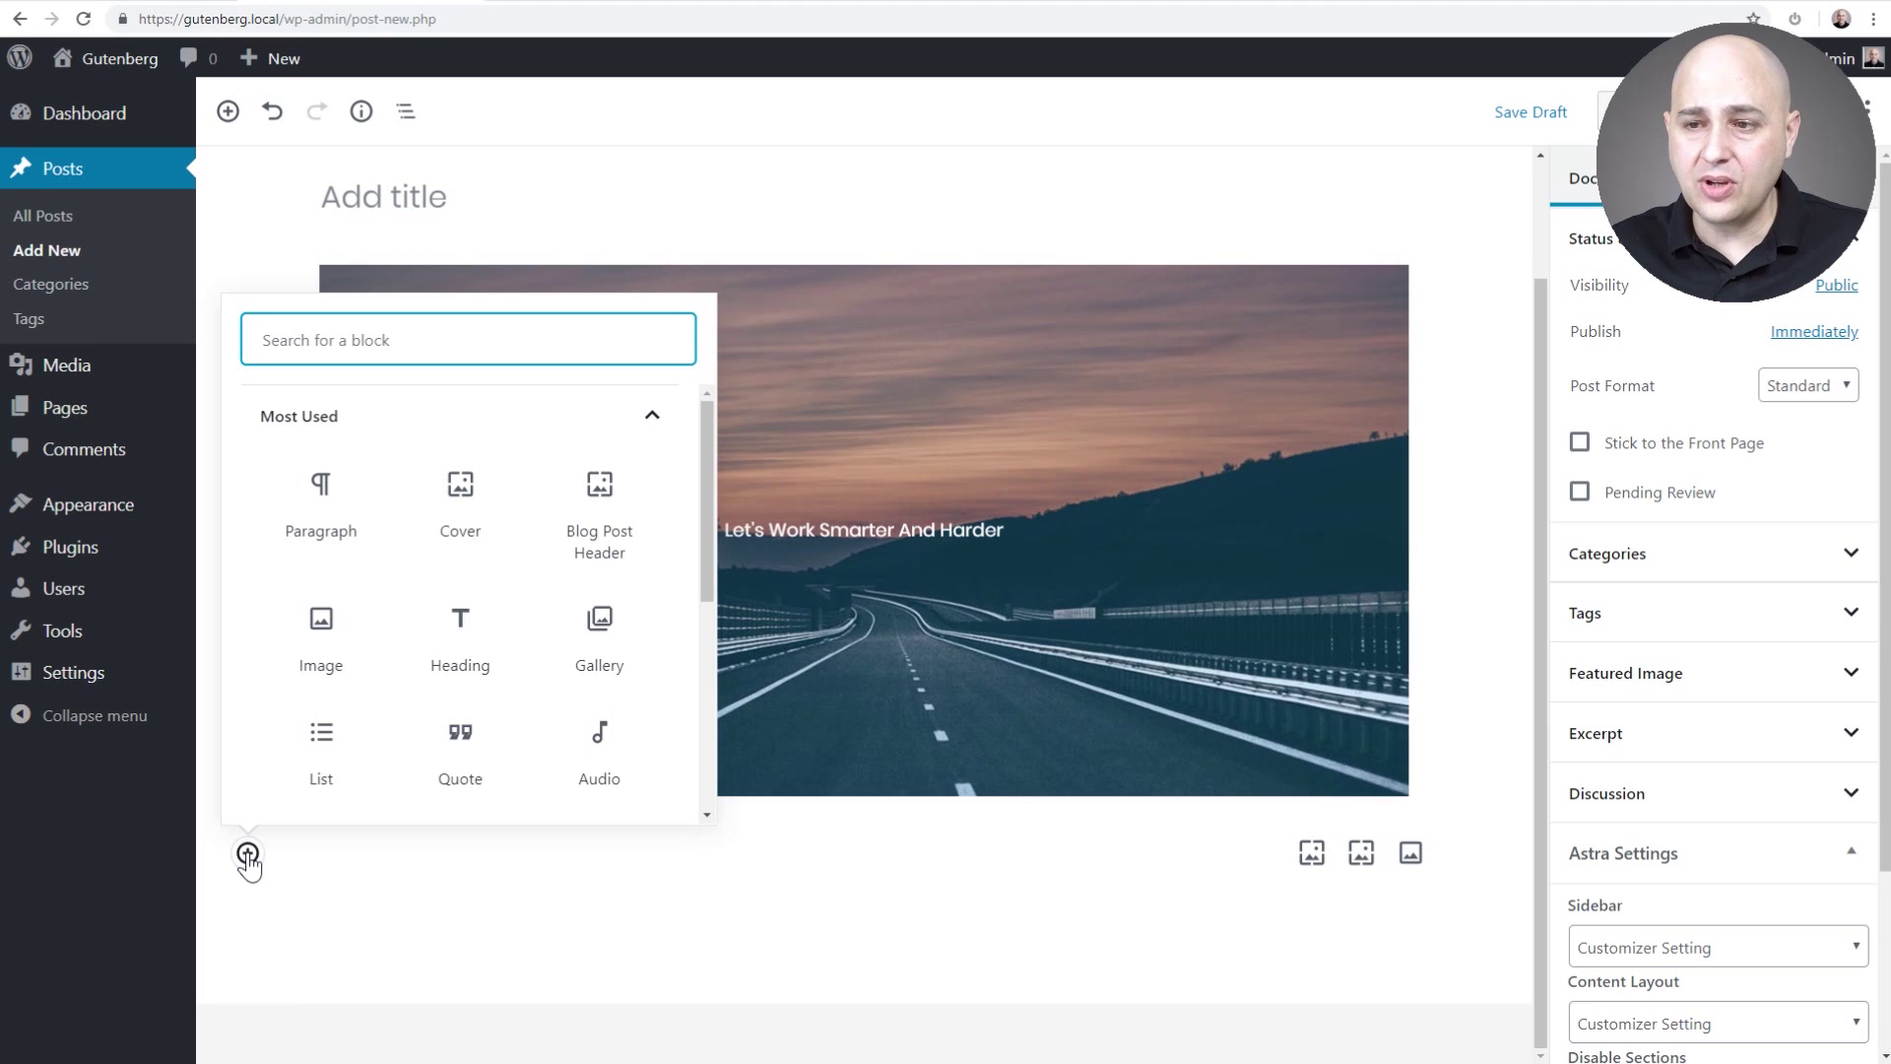
scroll(440, 623, "down", 5)
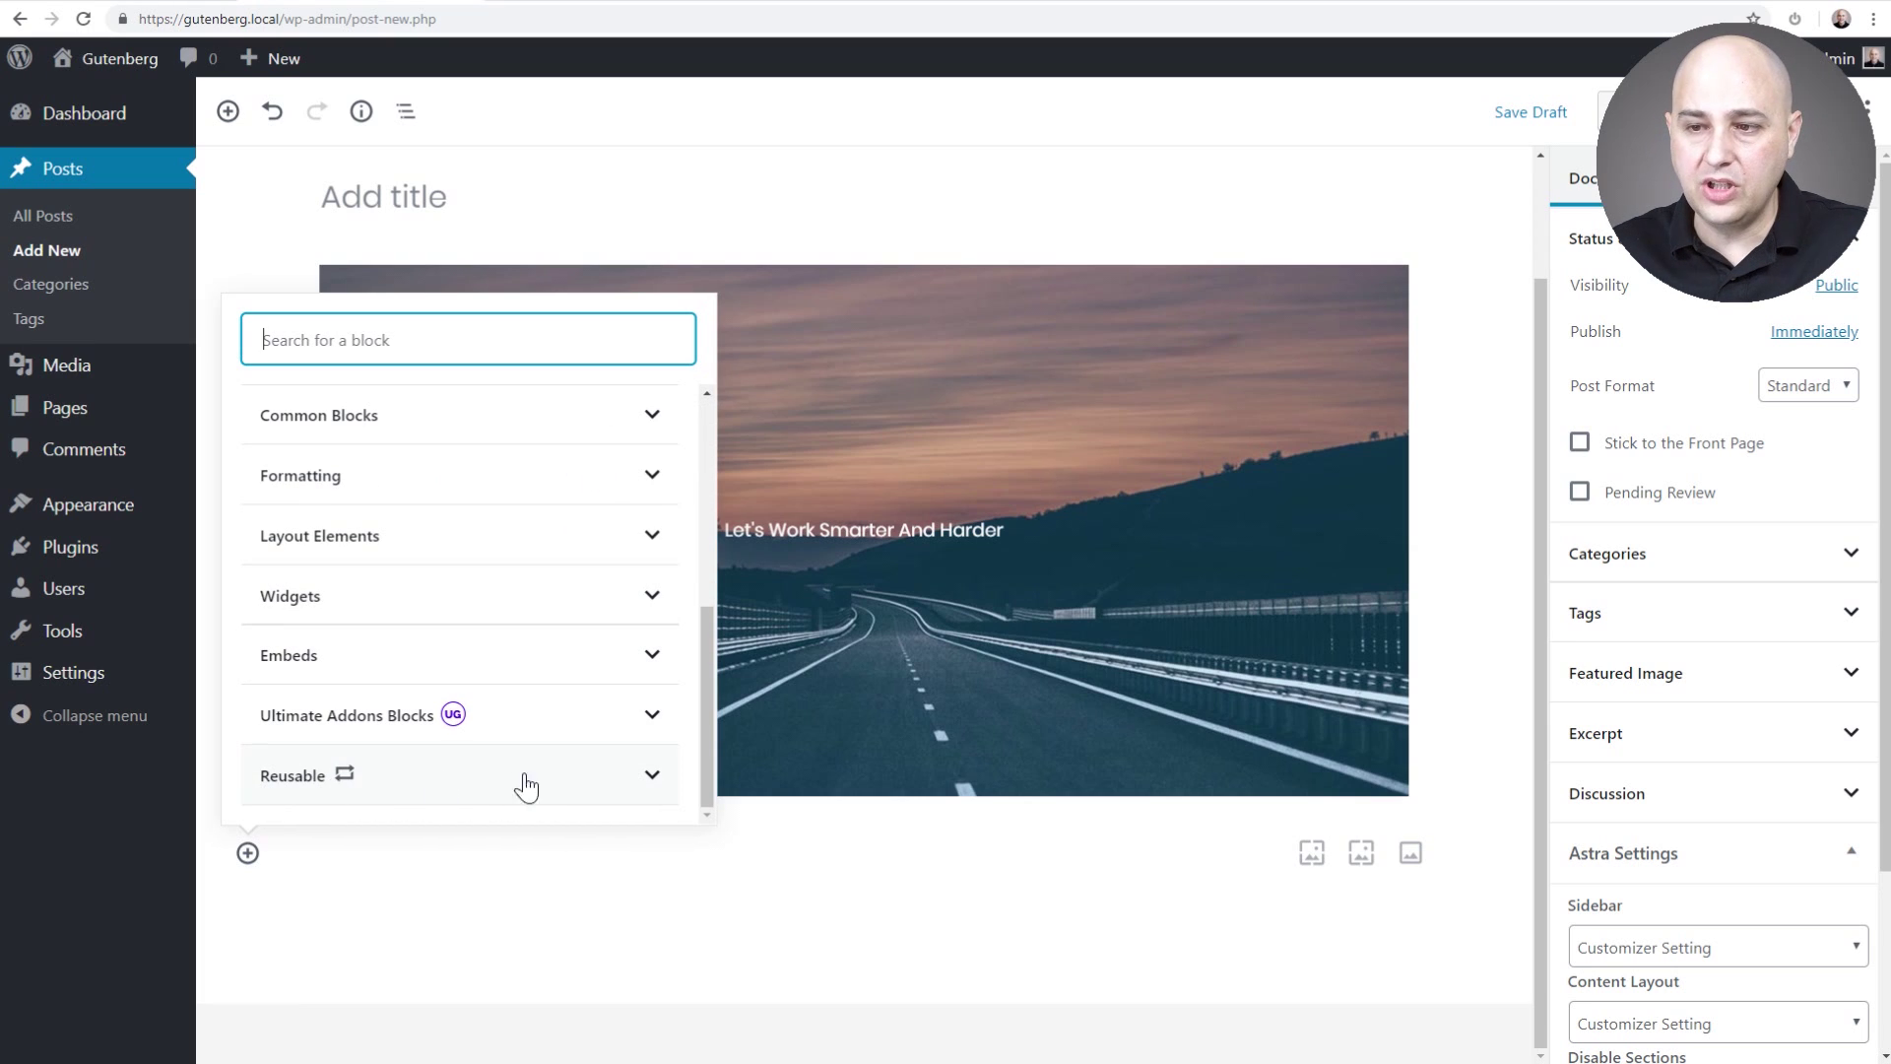
left_click(652, 776)
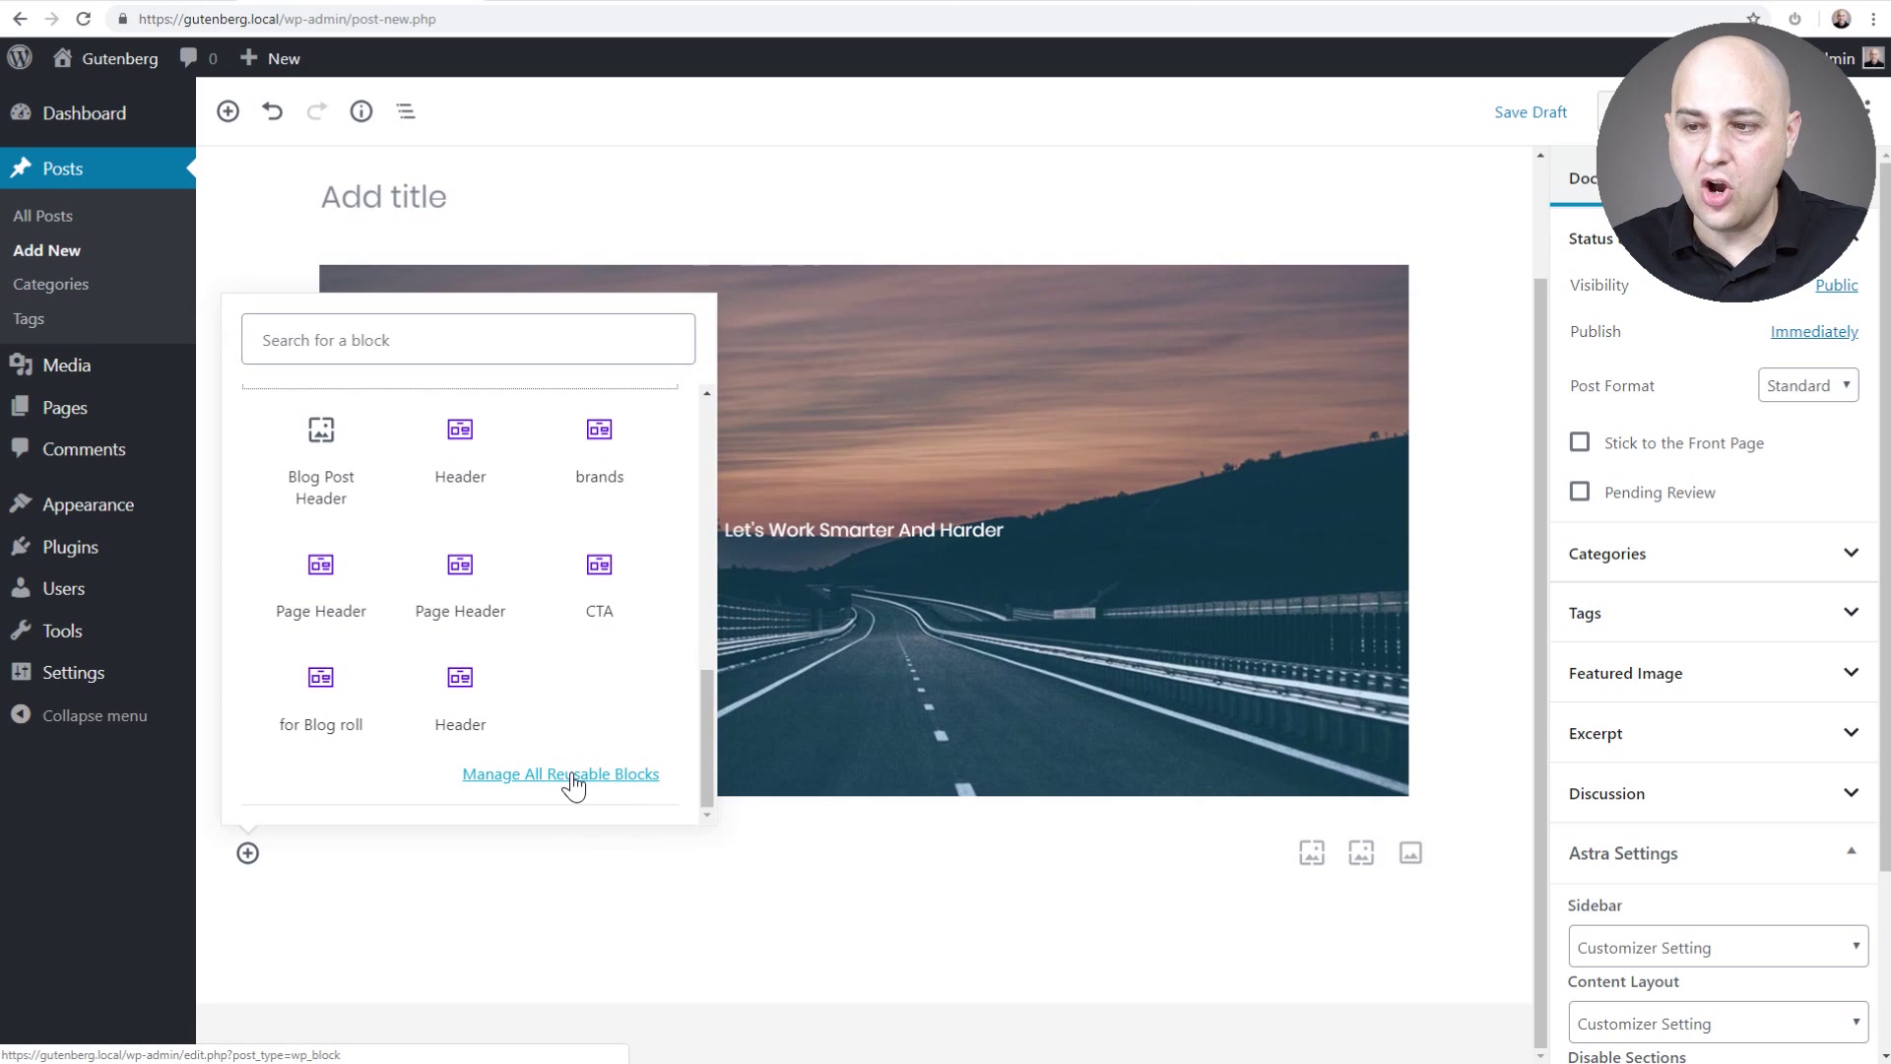
left_click(571, 780)
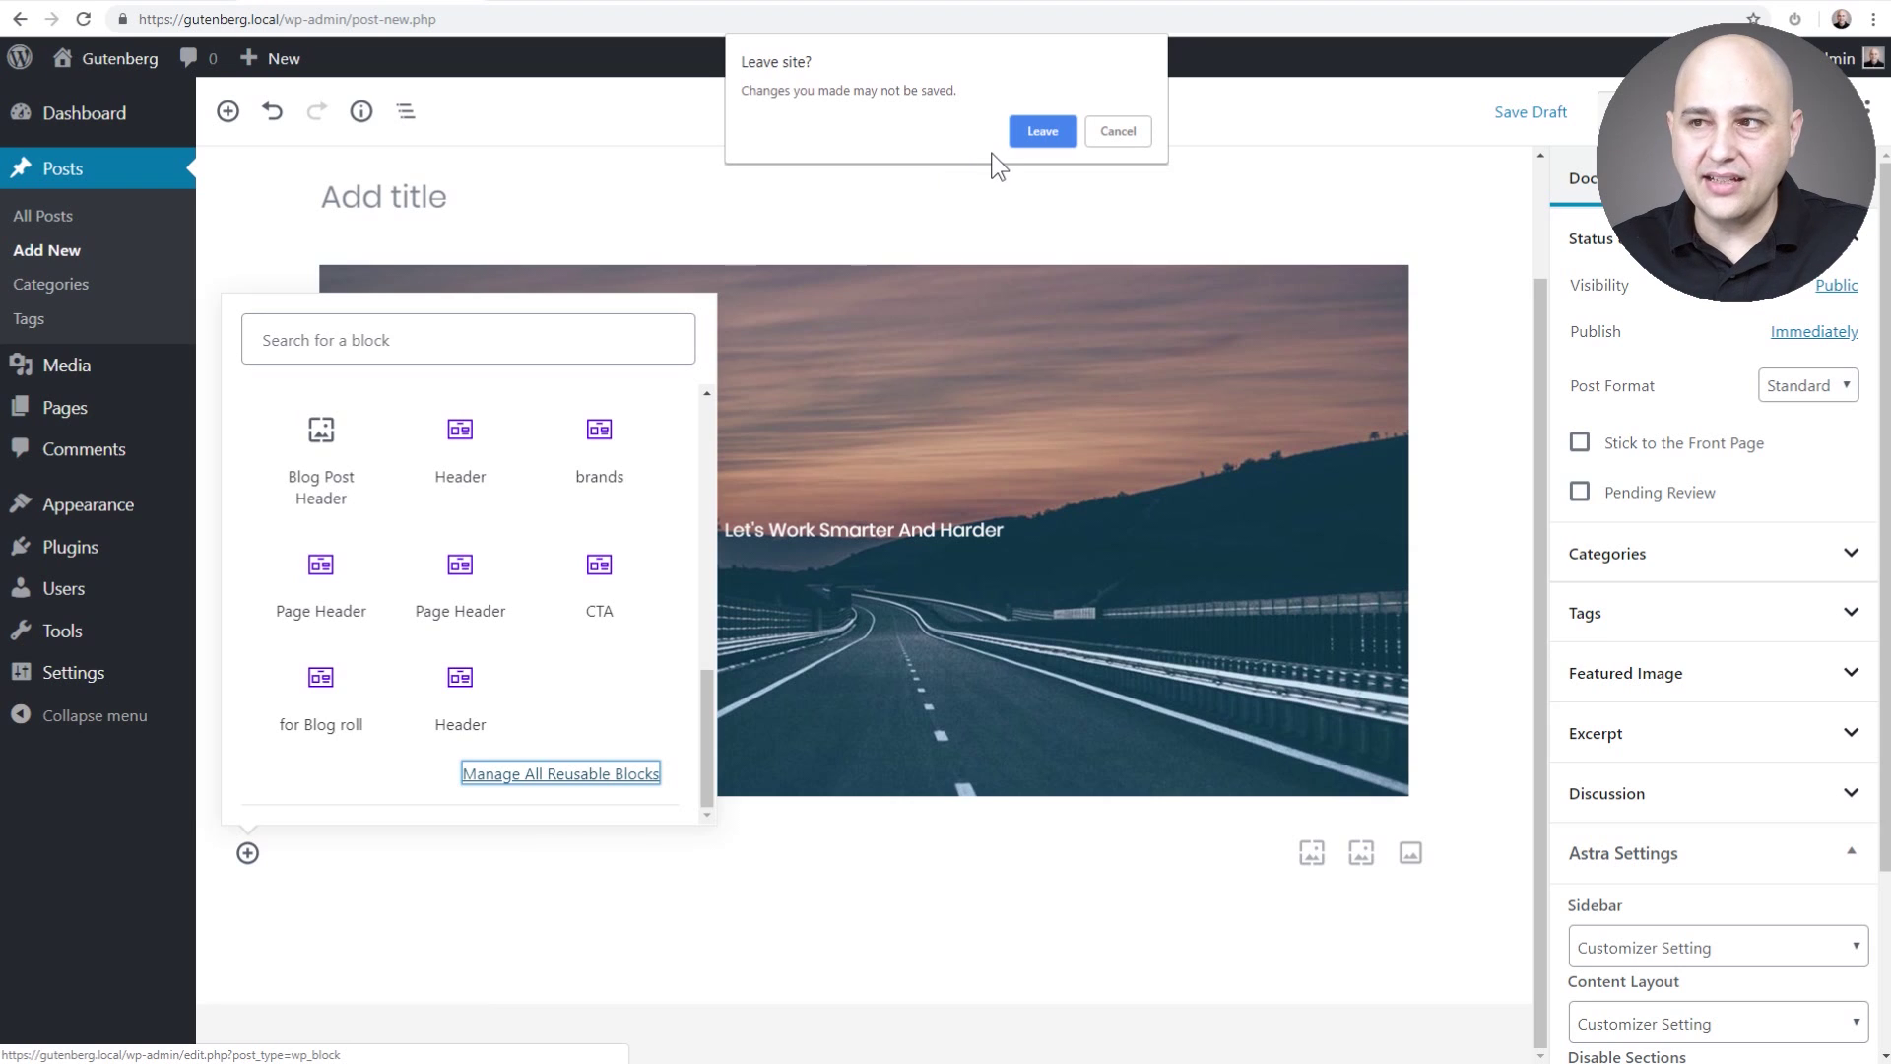
- Leave the unsaved post and open Blog Post Header from the reusable blocks list
left_click(1041, 138)
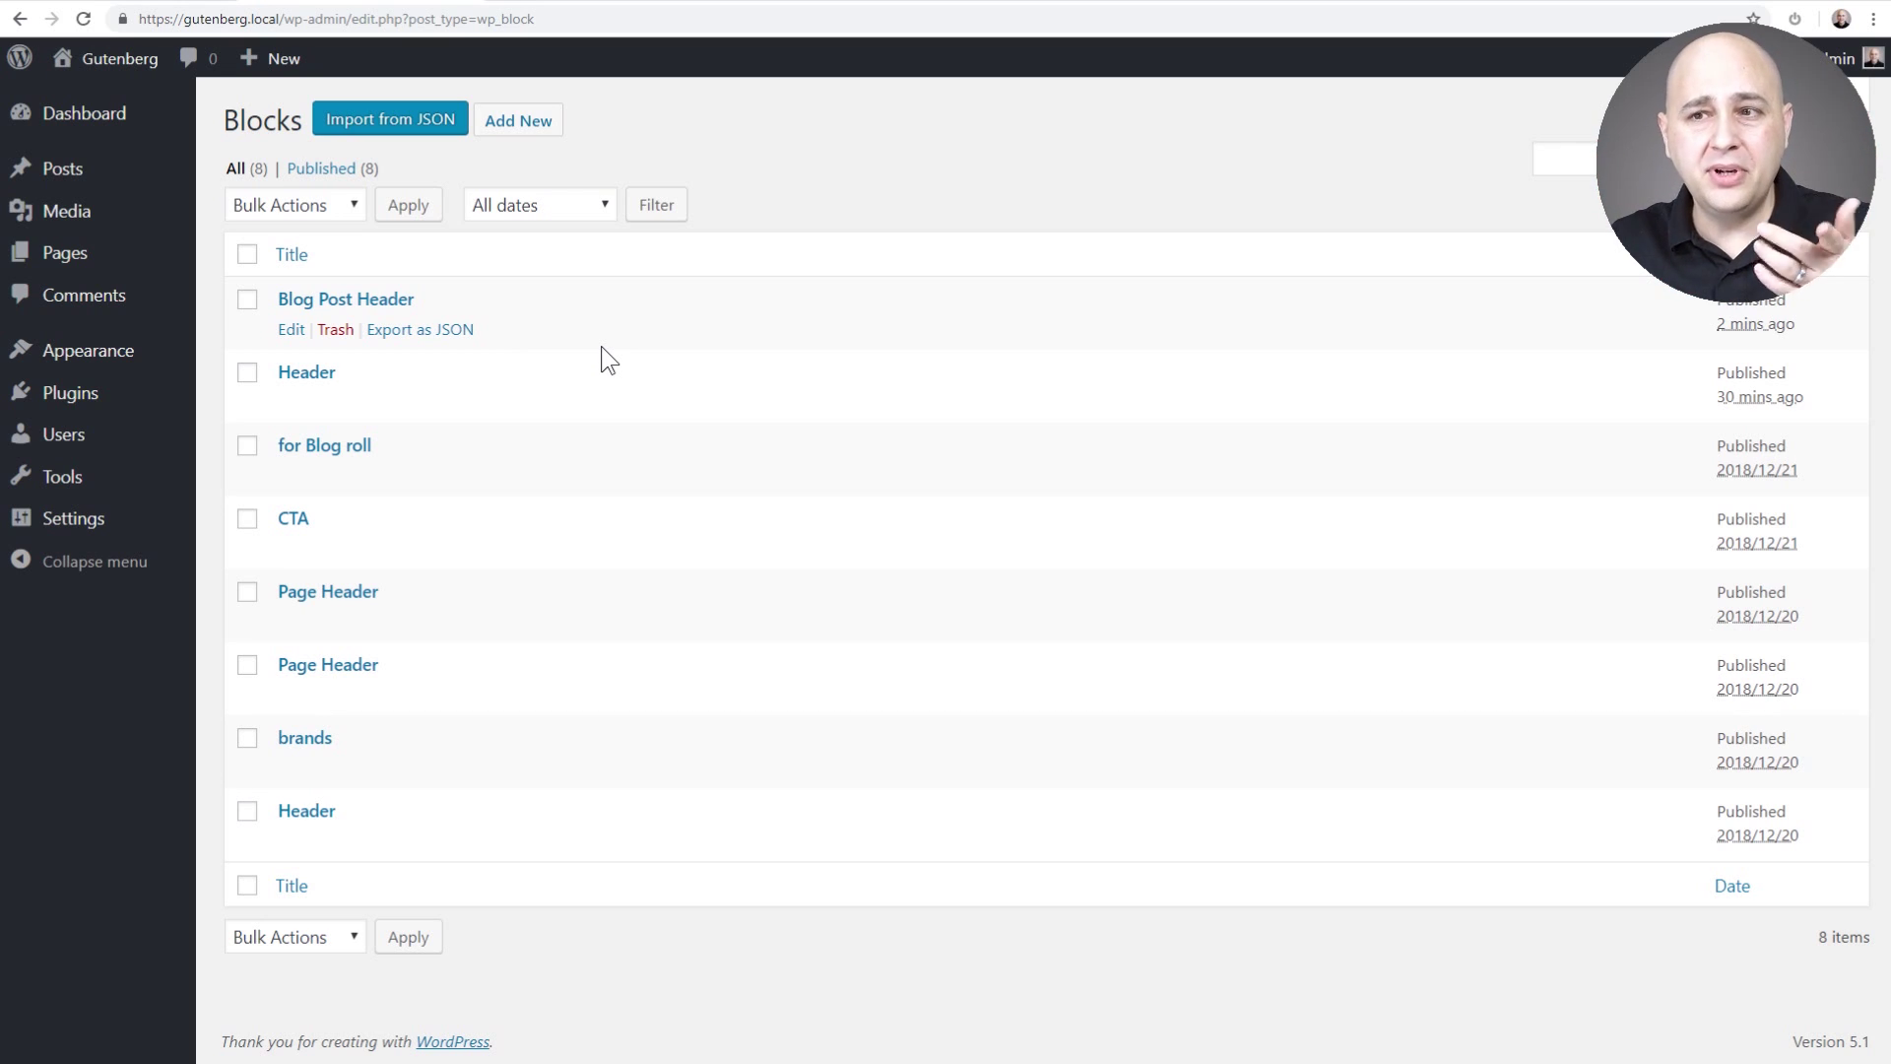
left_click(378, 301)
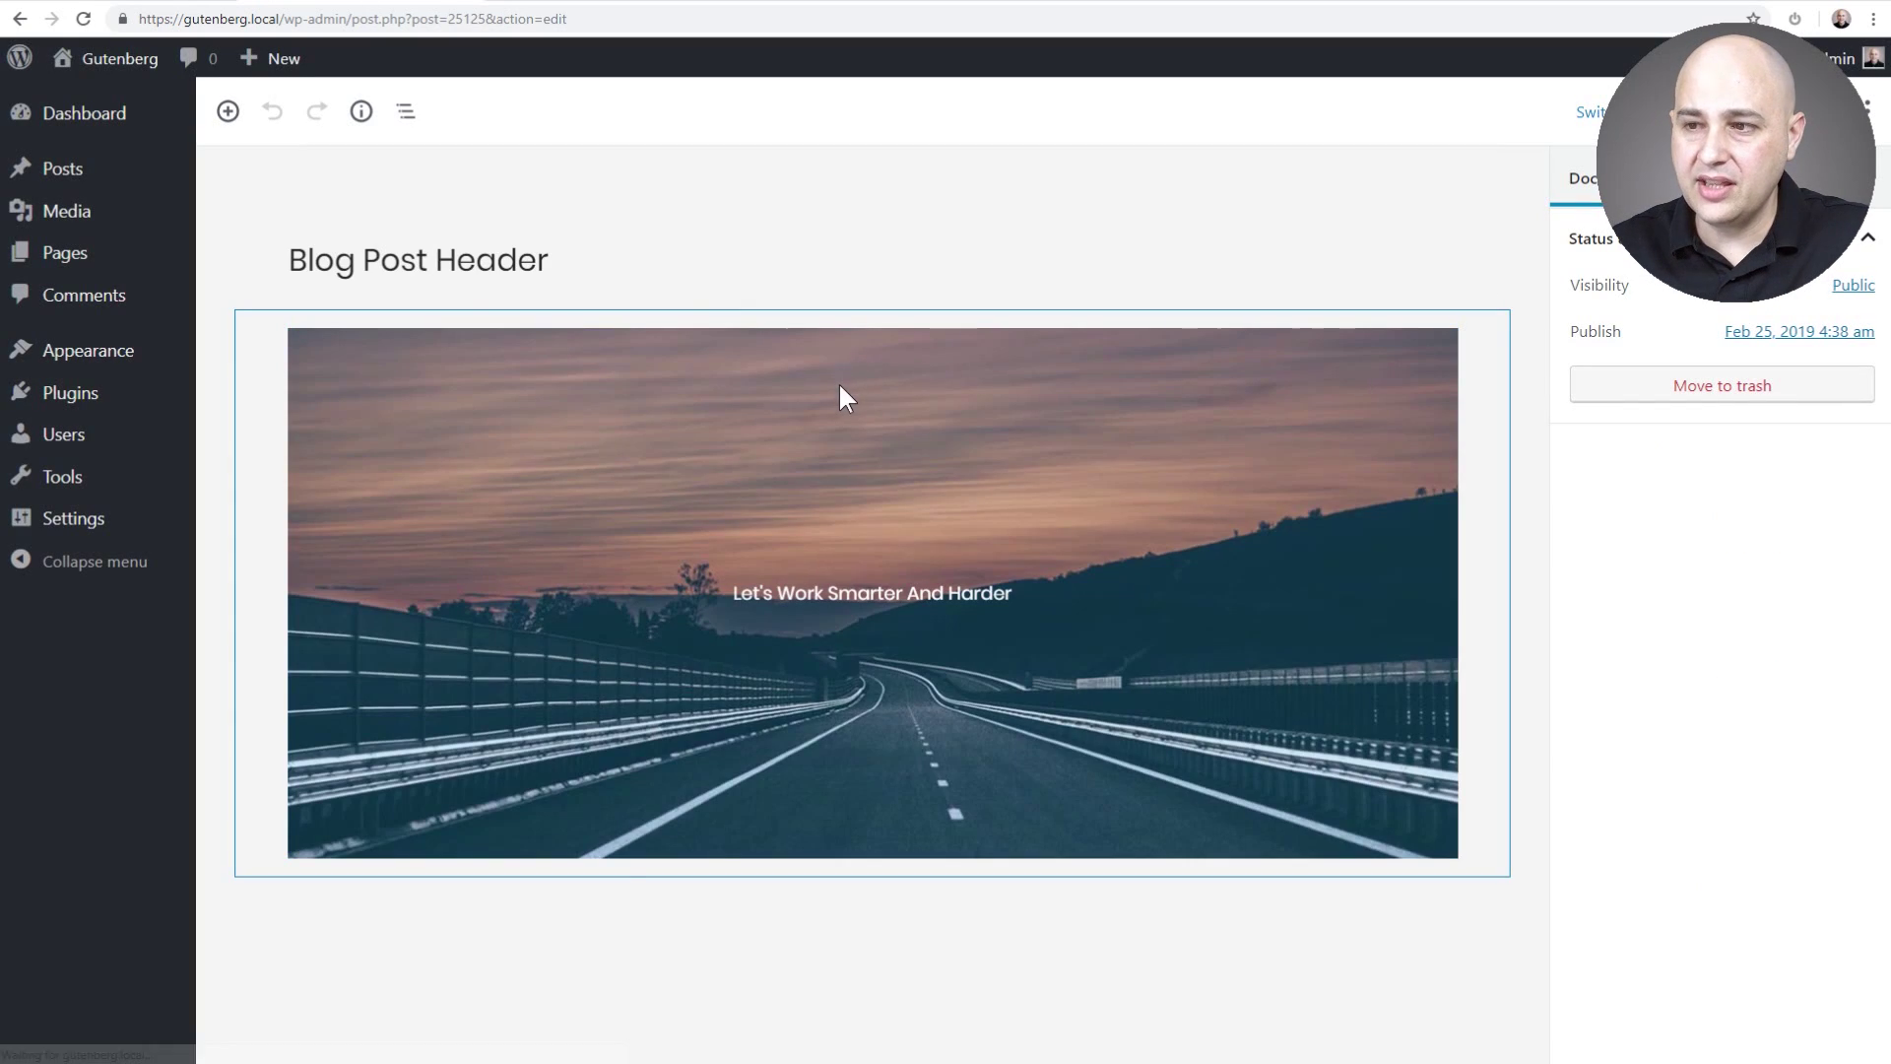
- Add a bulleted list with option 1, option 2, option 3 below the cover and save the block
left_click(443, 908)
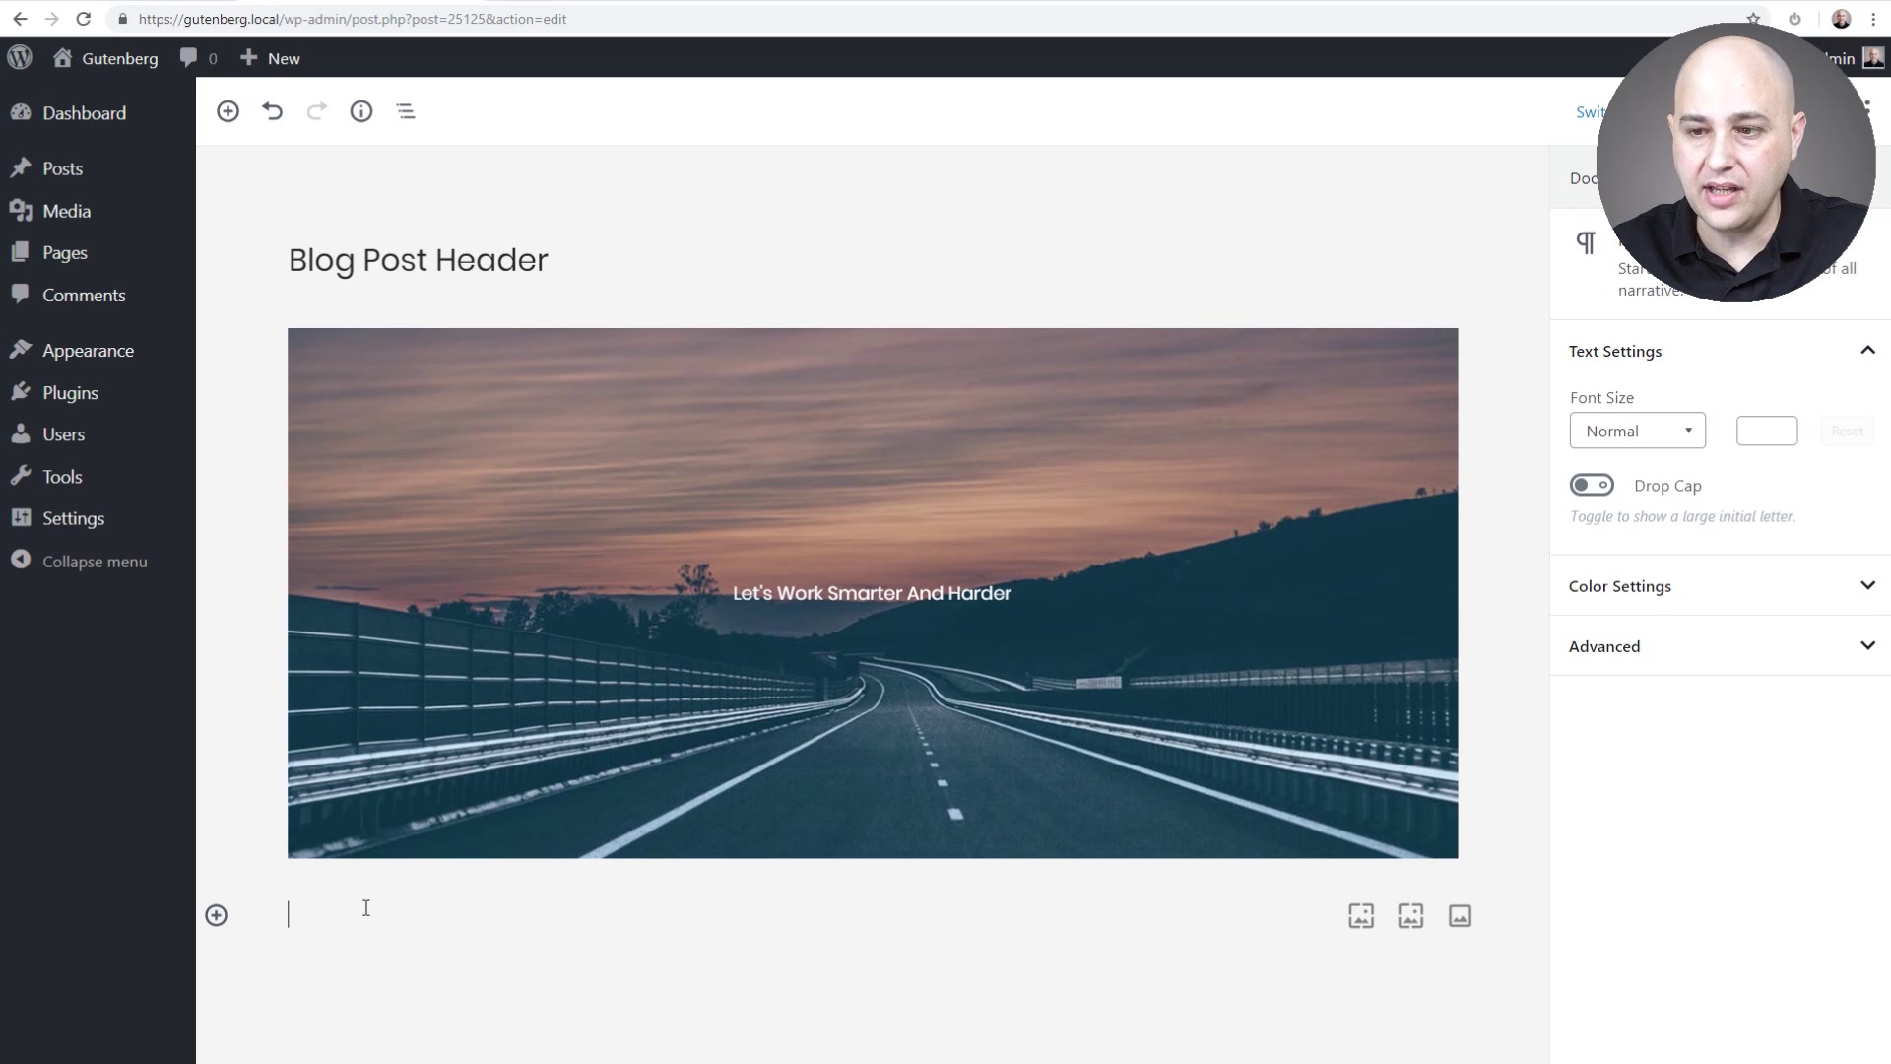
left_click(216, 915)
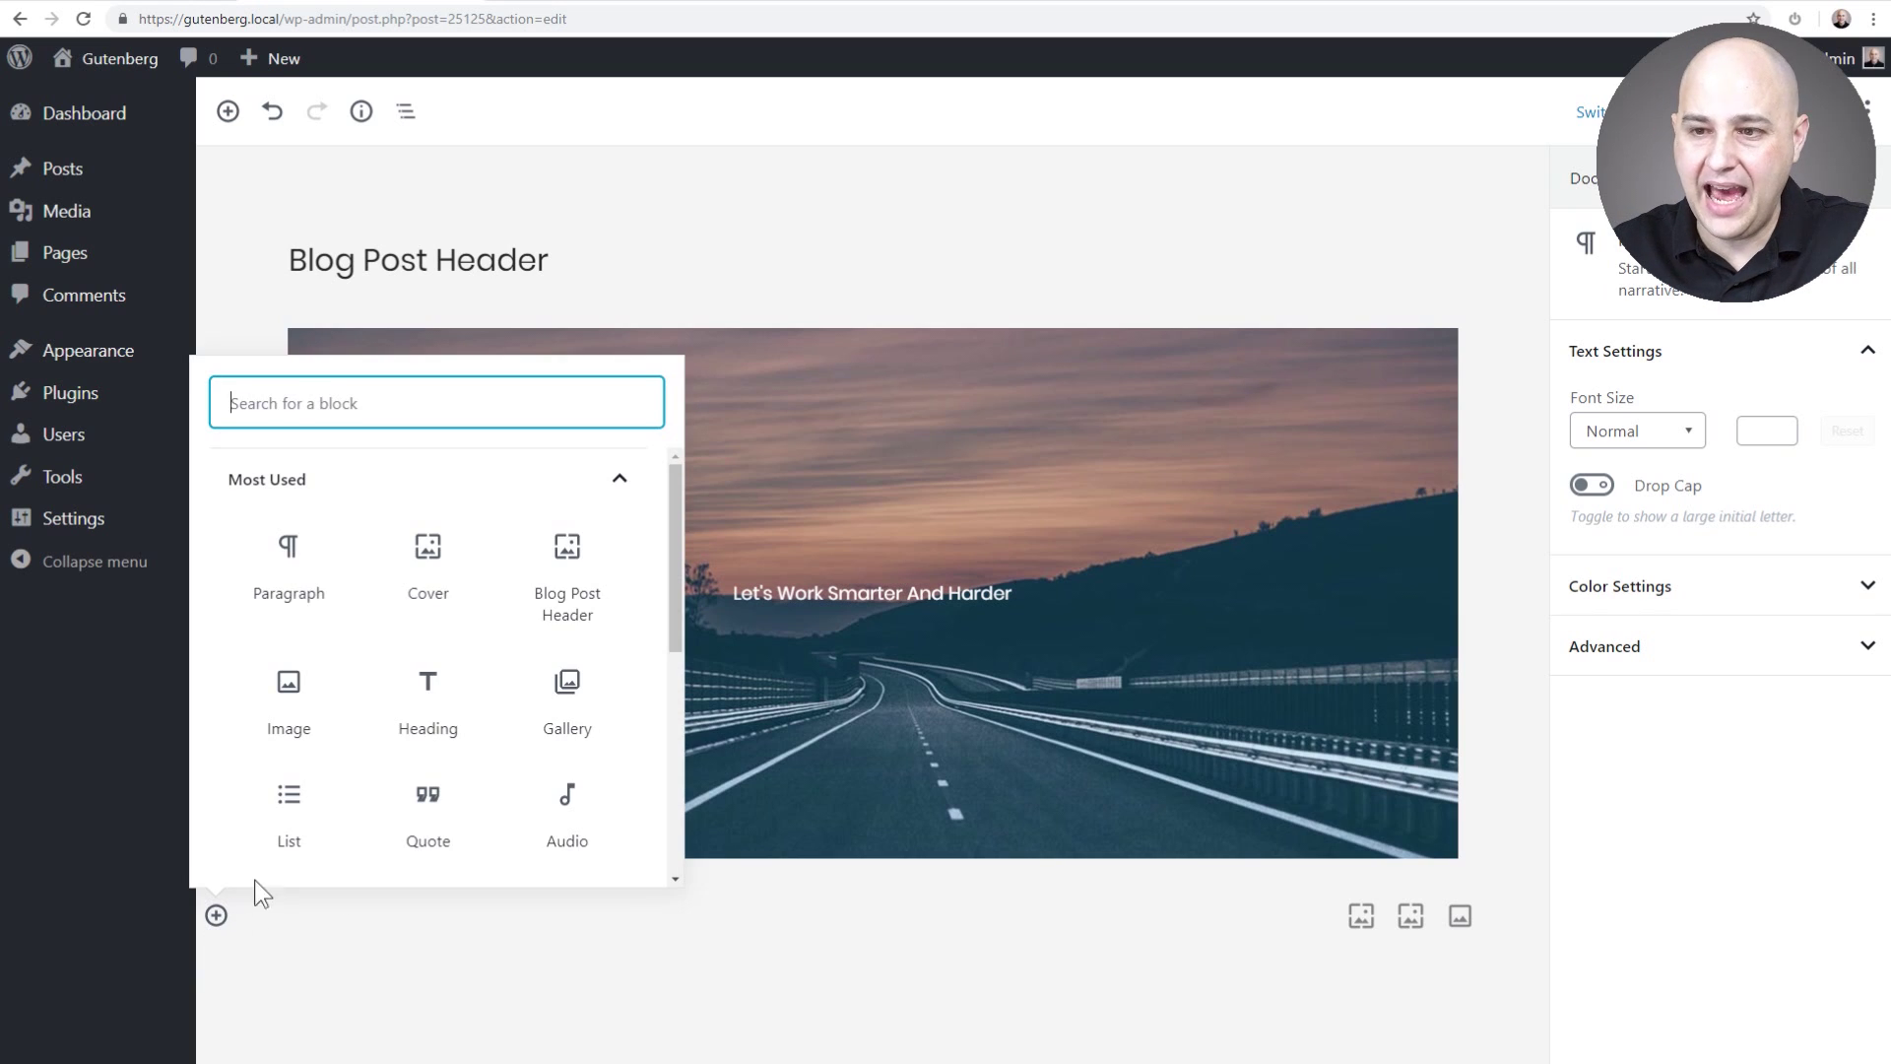
left_click(295, 800)
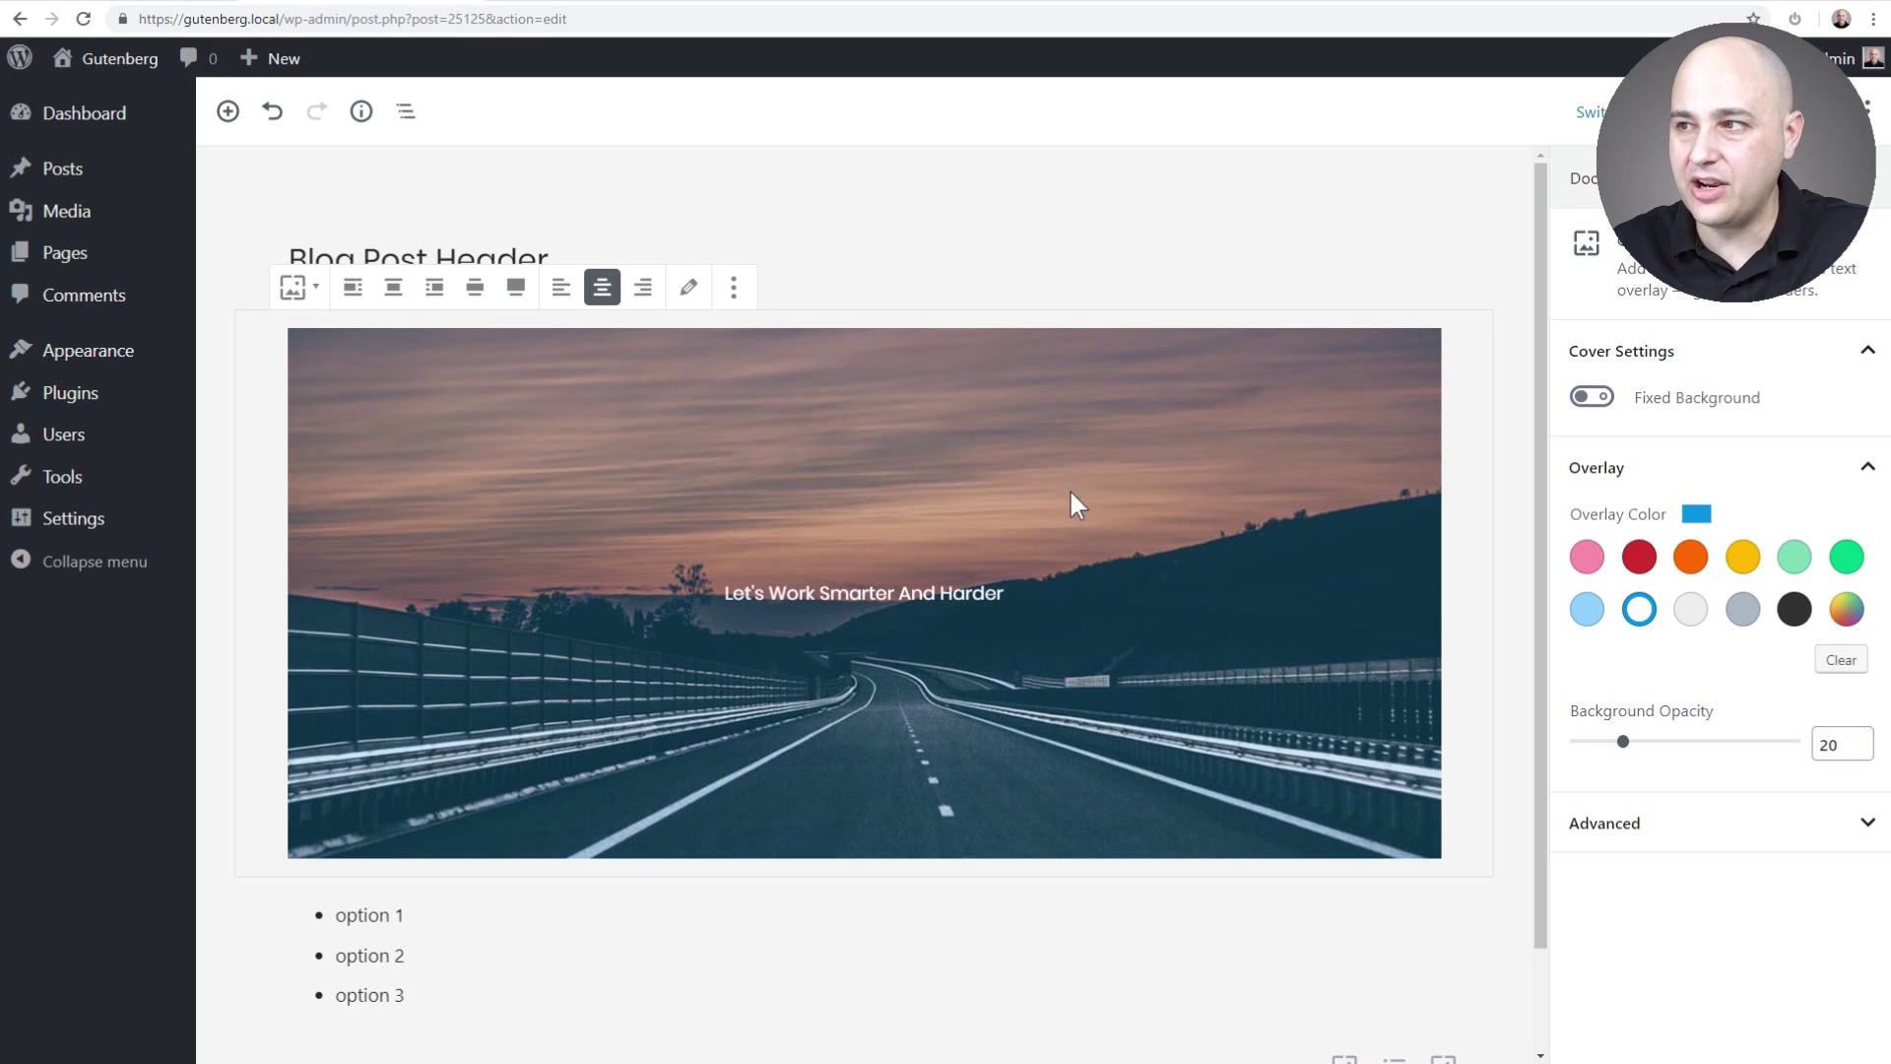
left_click(1772, 111)
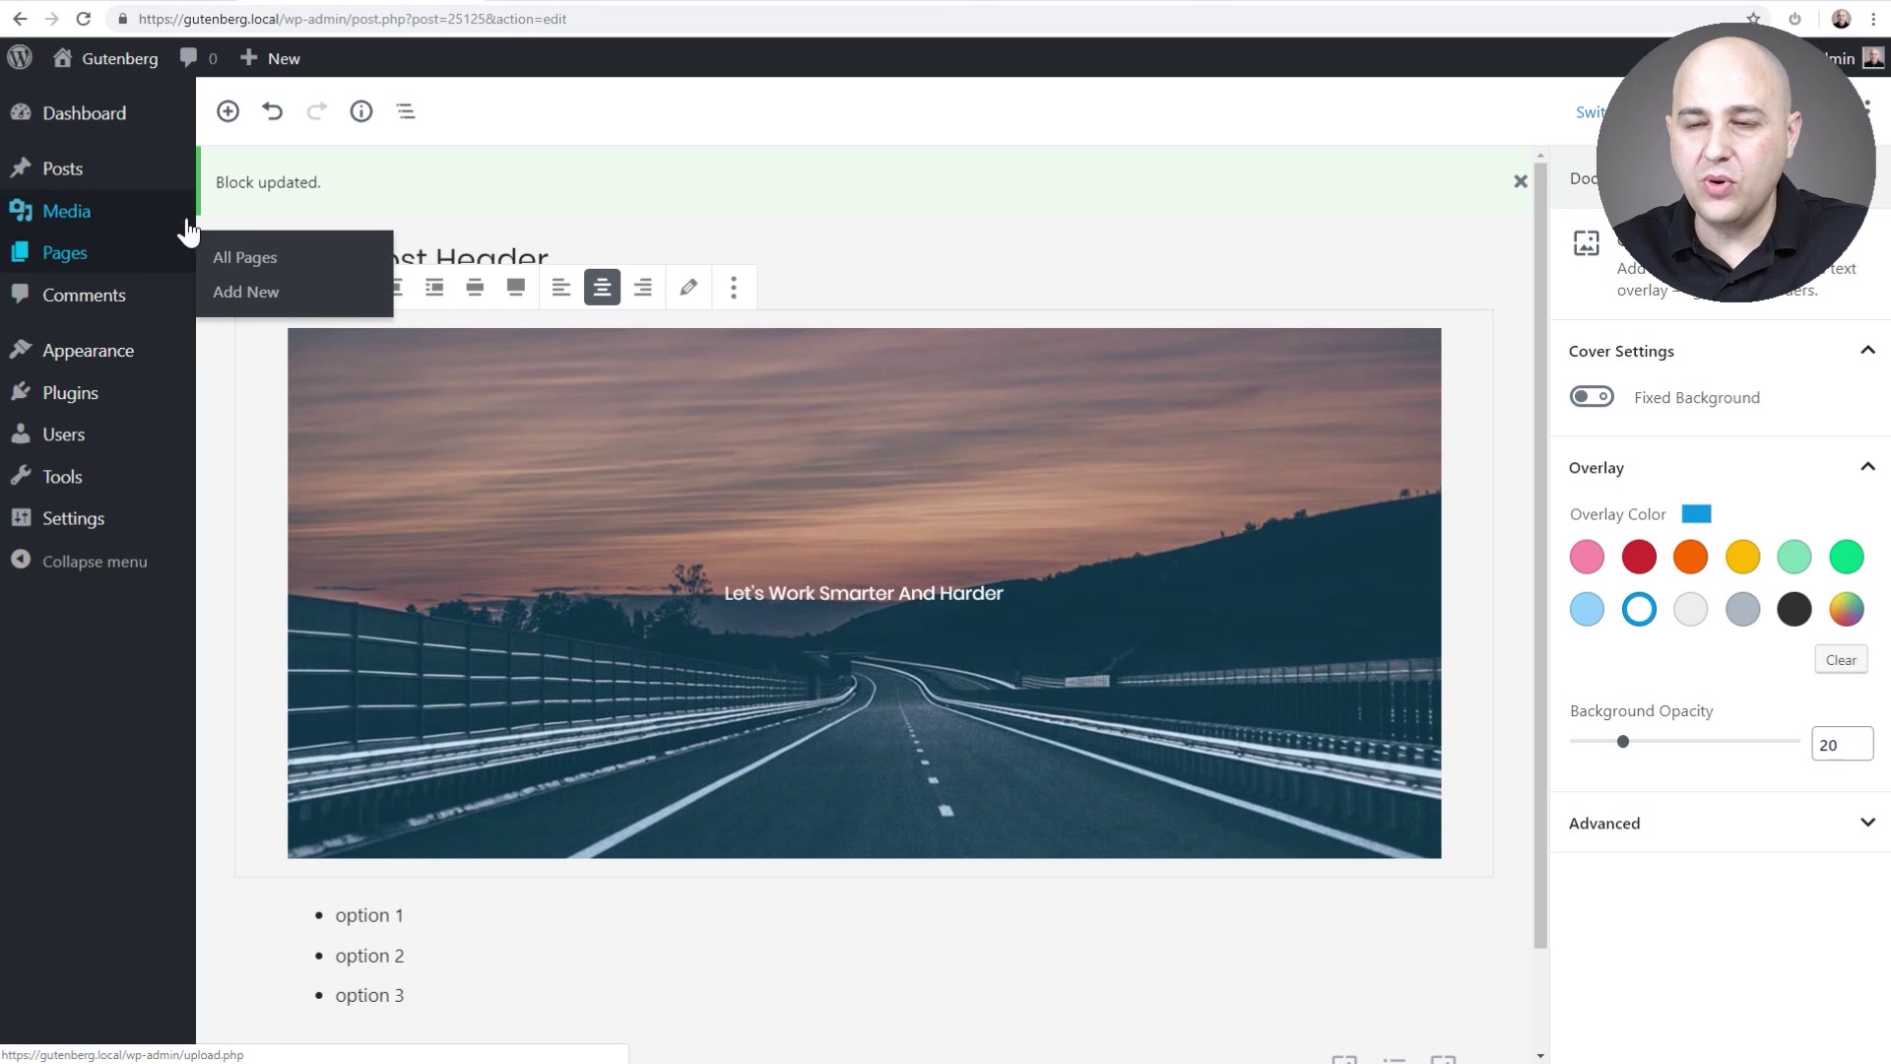
- Start a new post and insert the Blog Post Header block from the Reusable blocks category
left_click(92, 175)
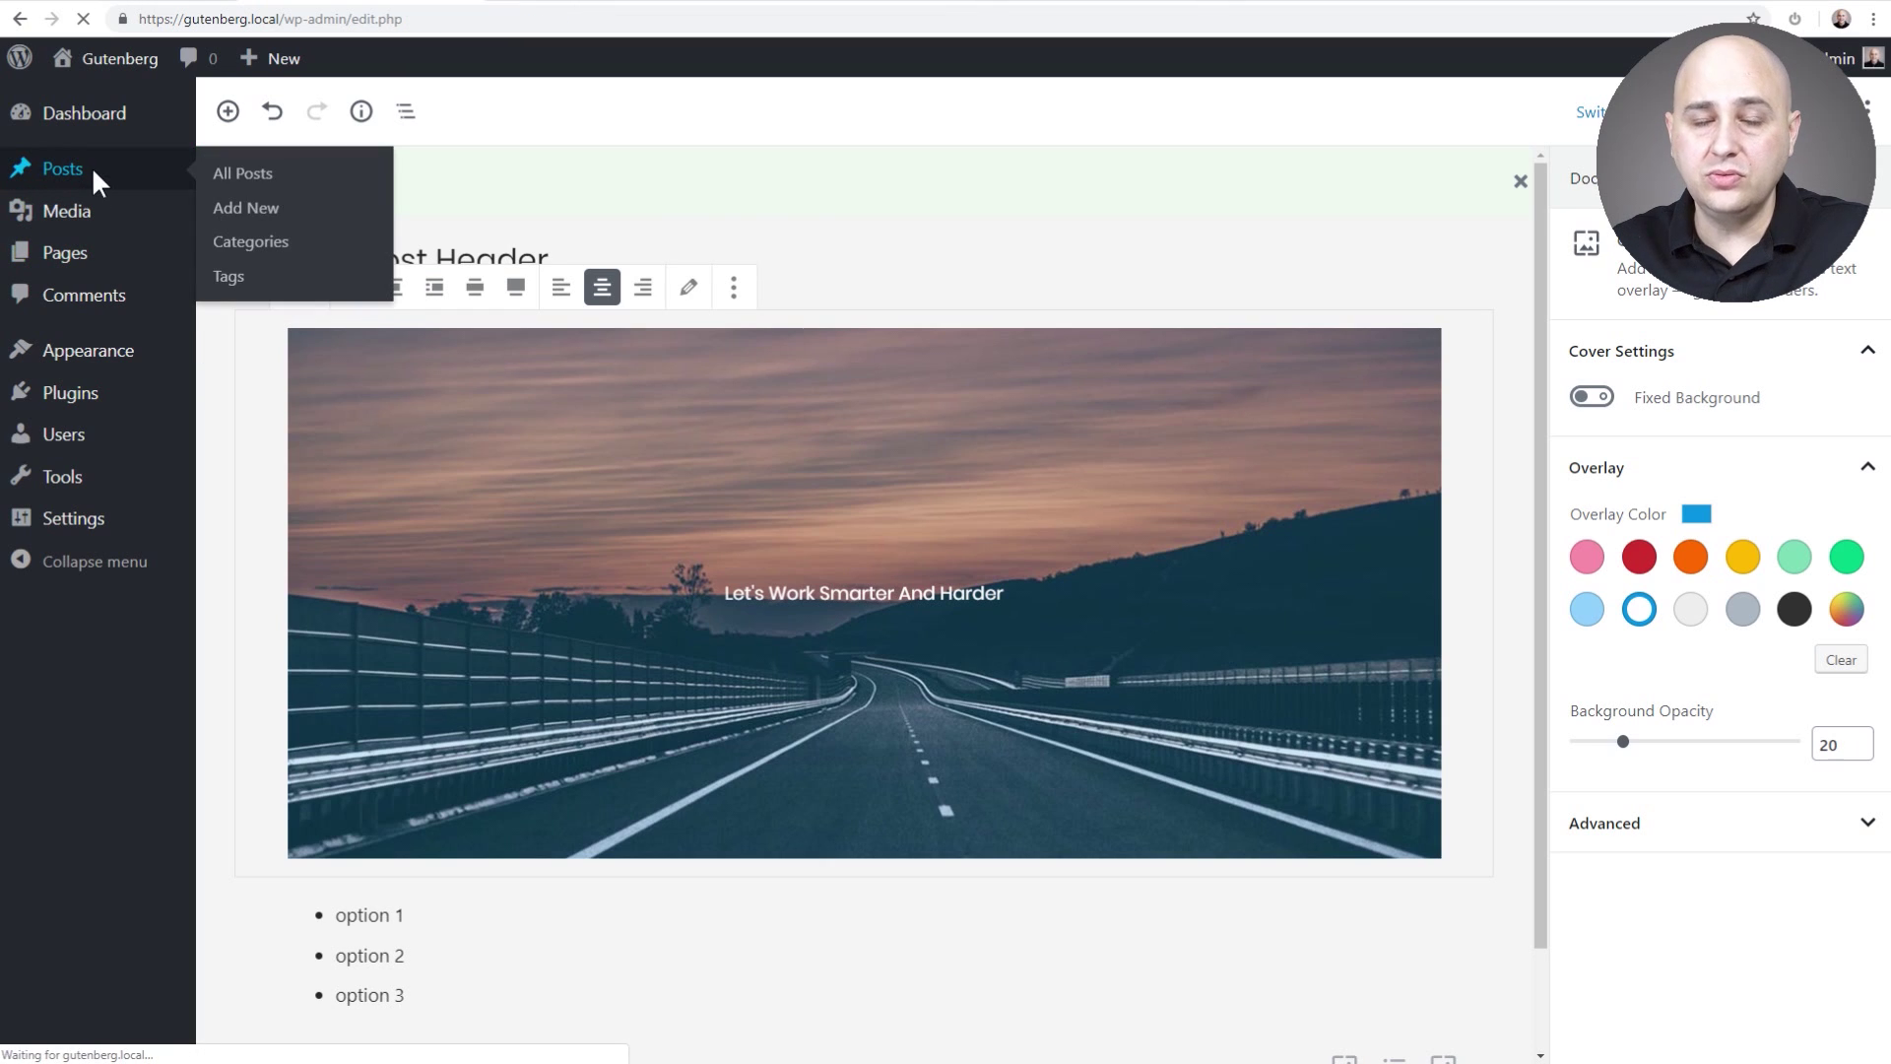
left_click(344, 120)
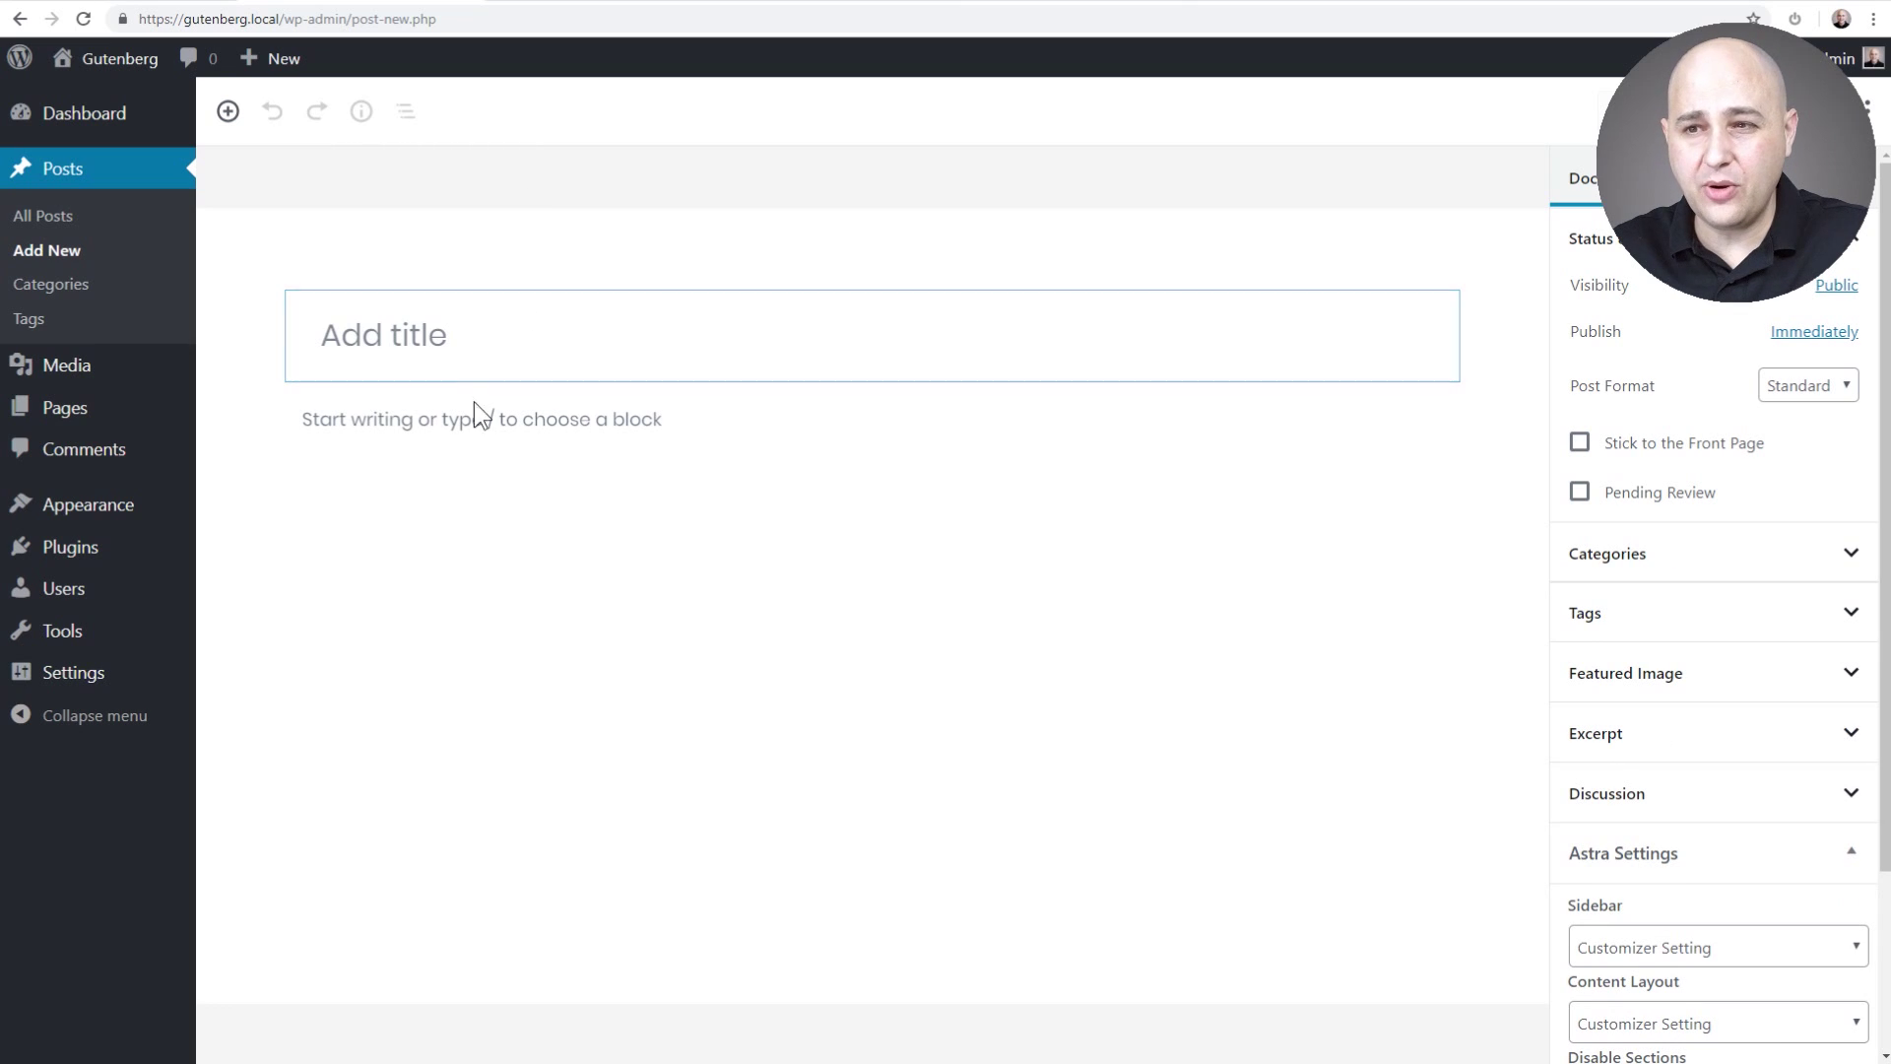
left_click(248, 420)
scroll(410, 688, "down", 10)
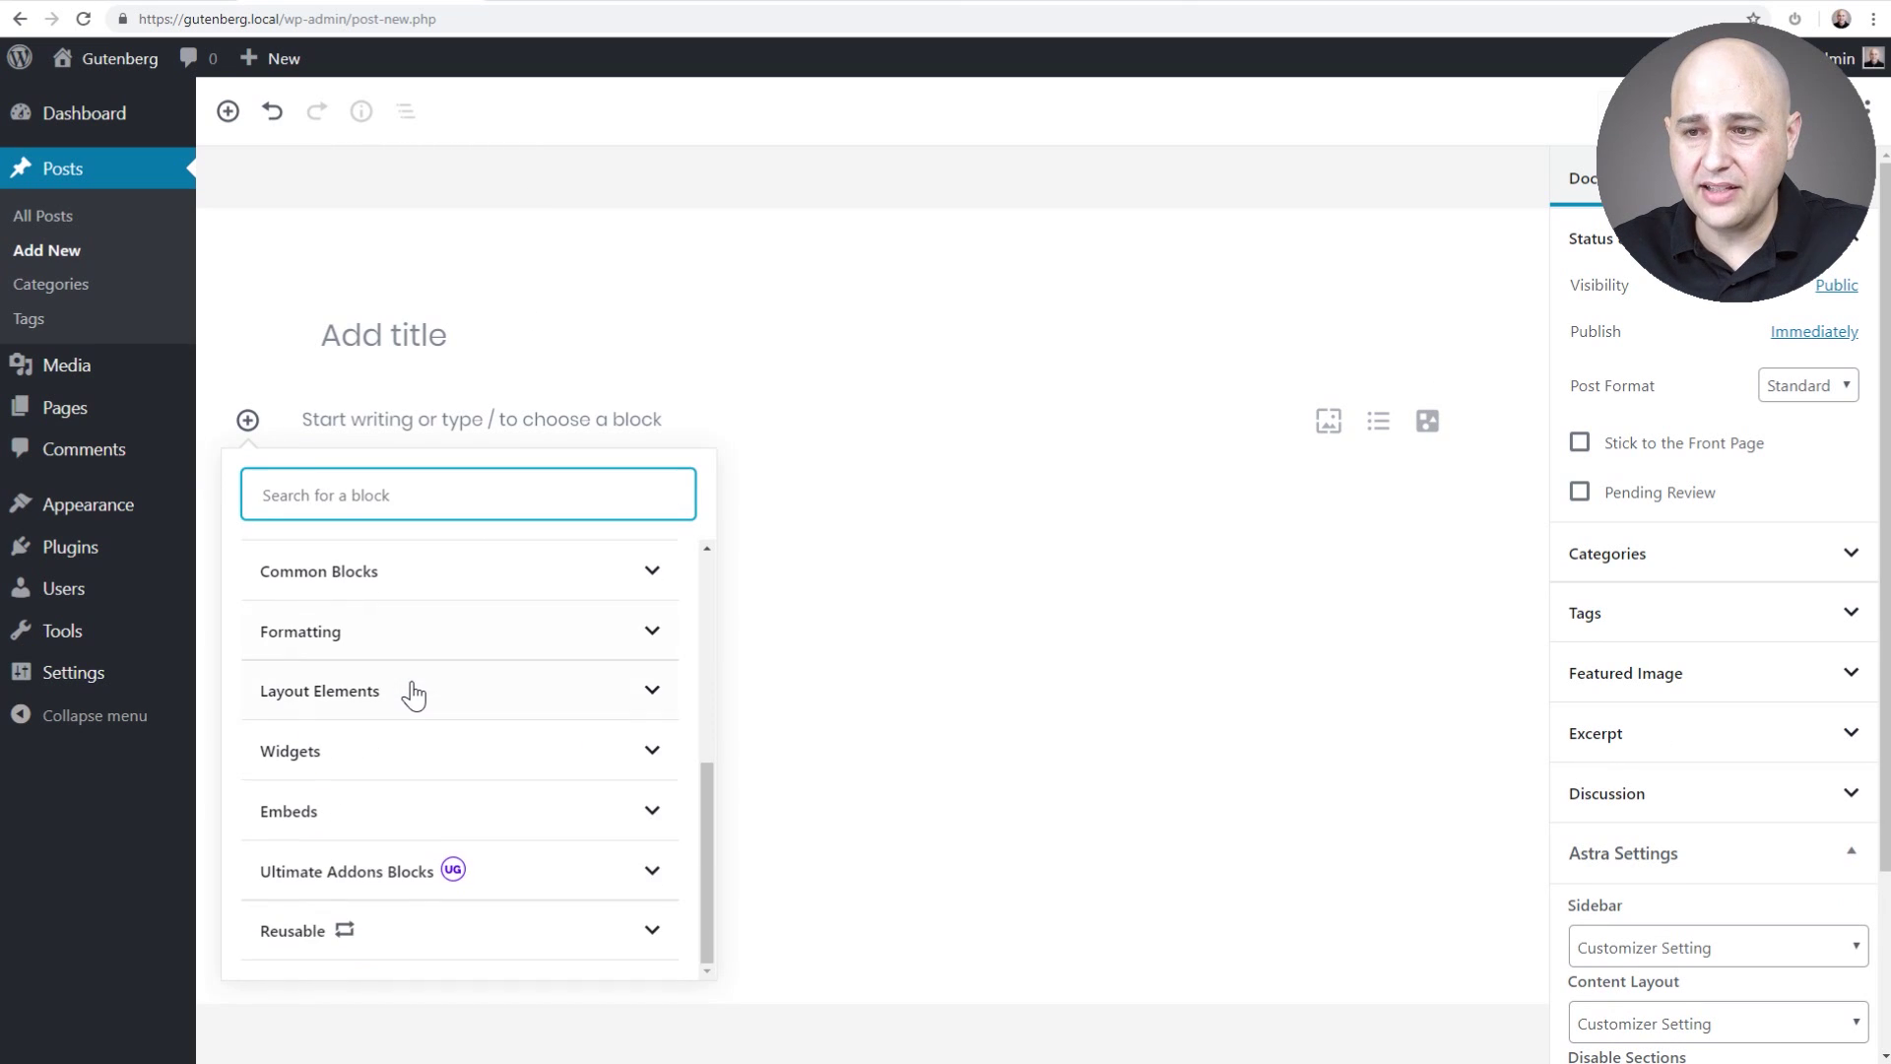
left_click(653, 915)
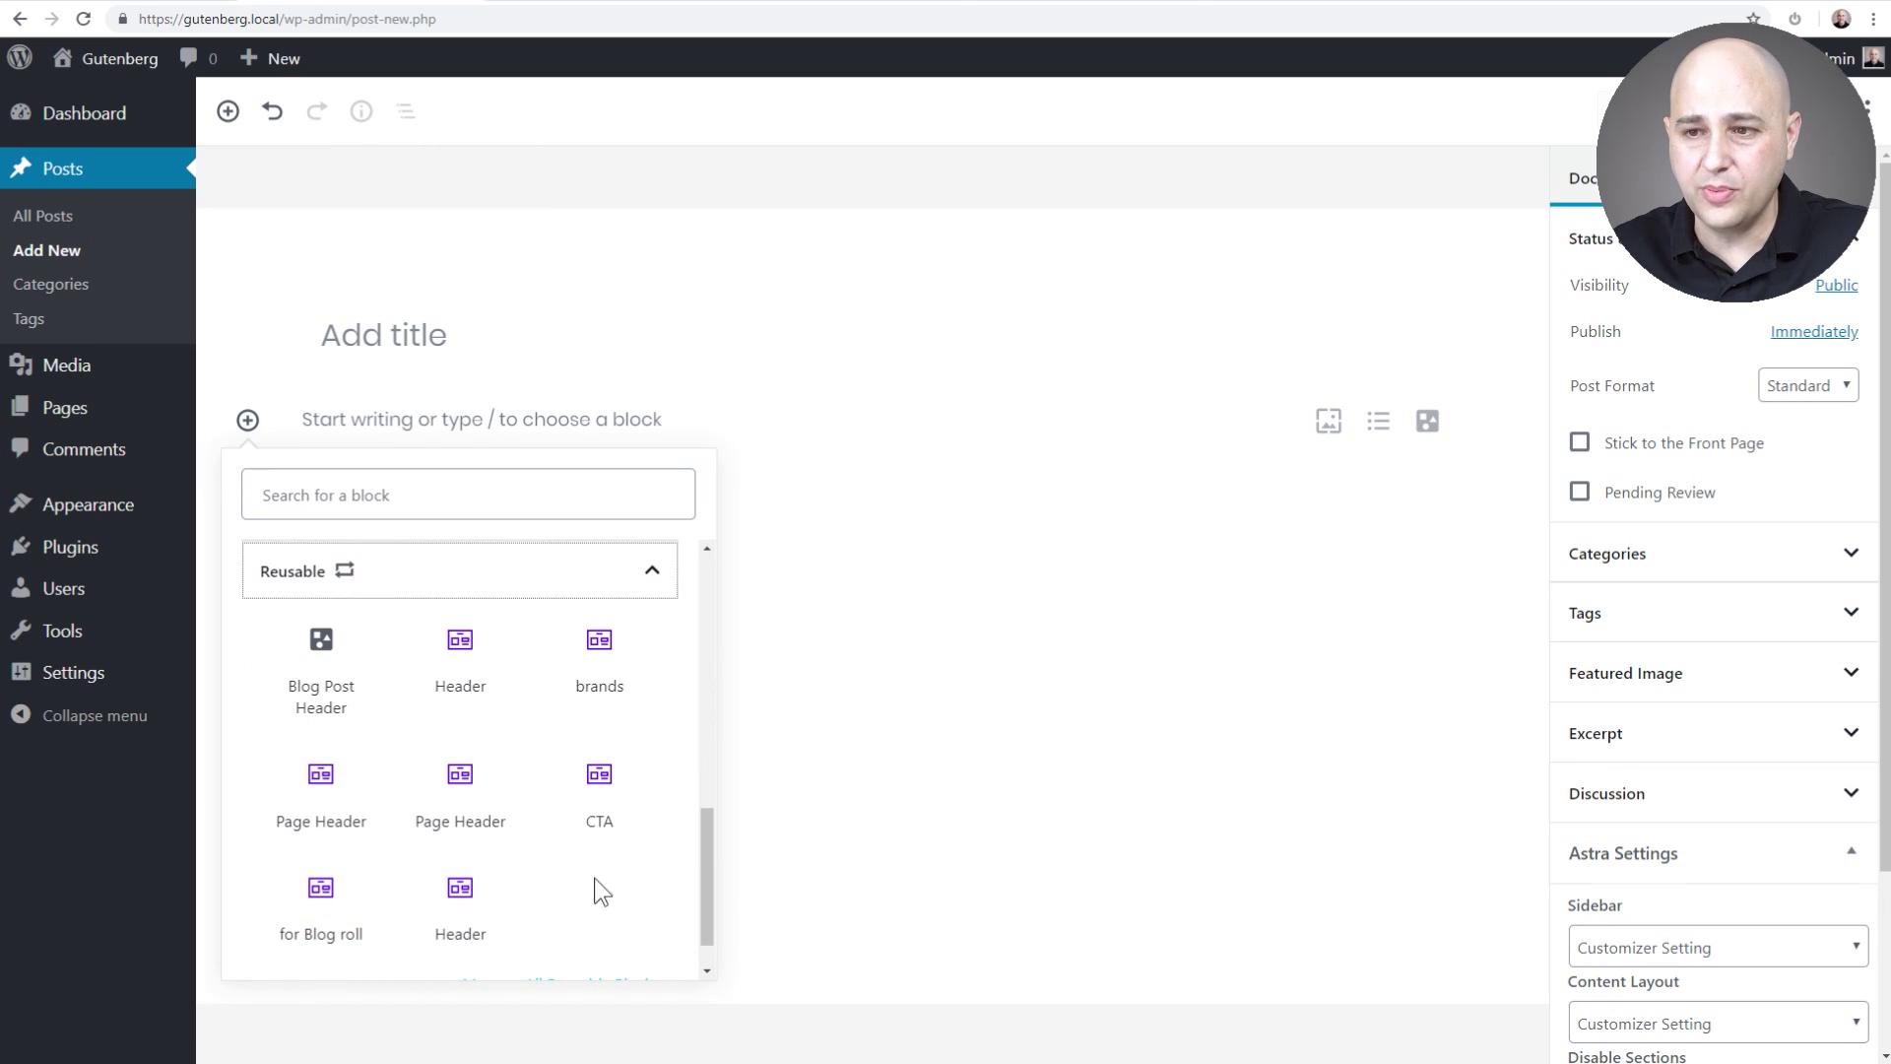
mouse_move(337, 690)
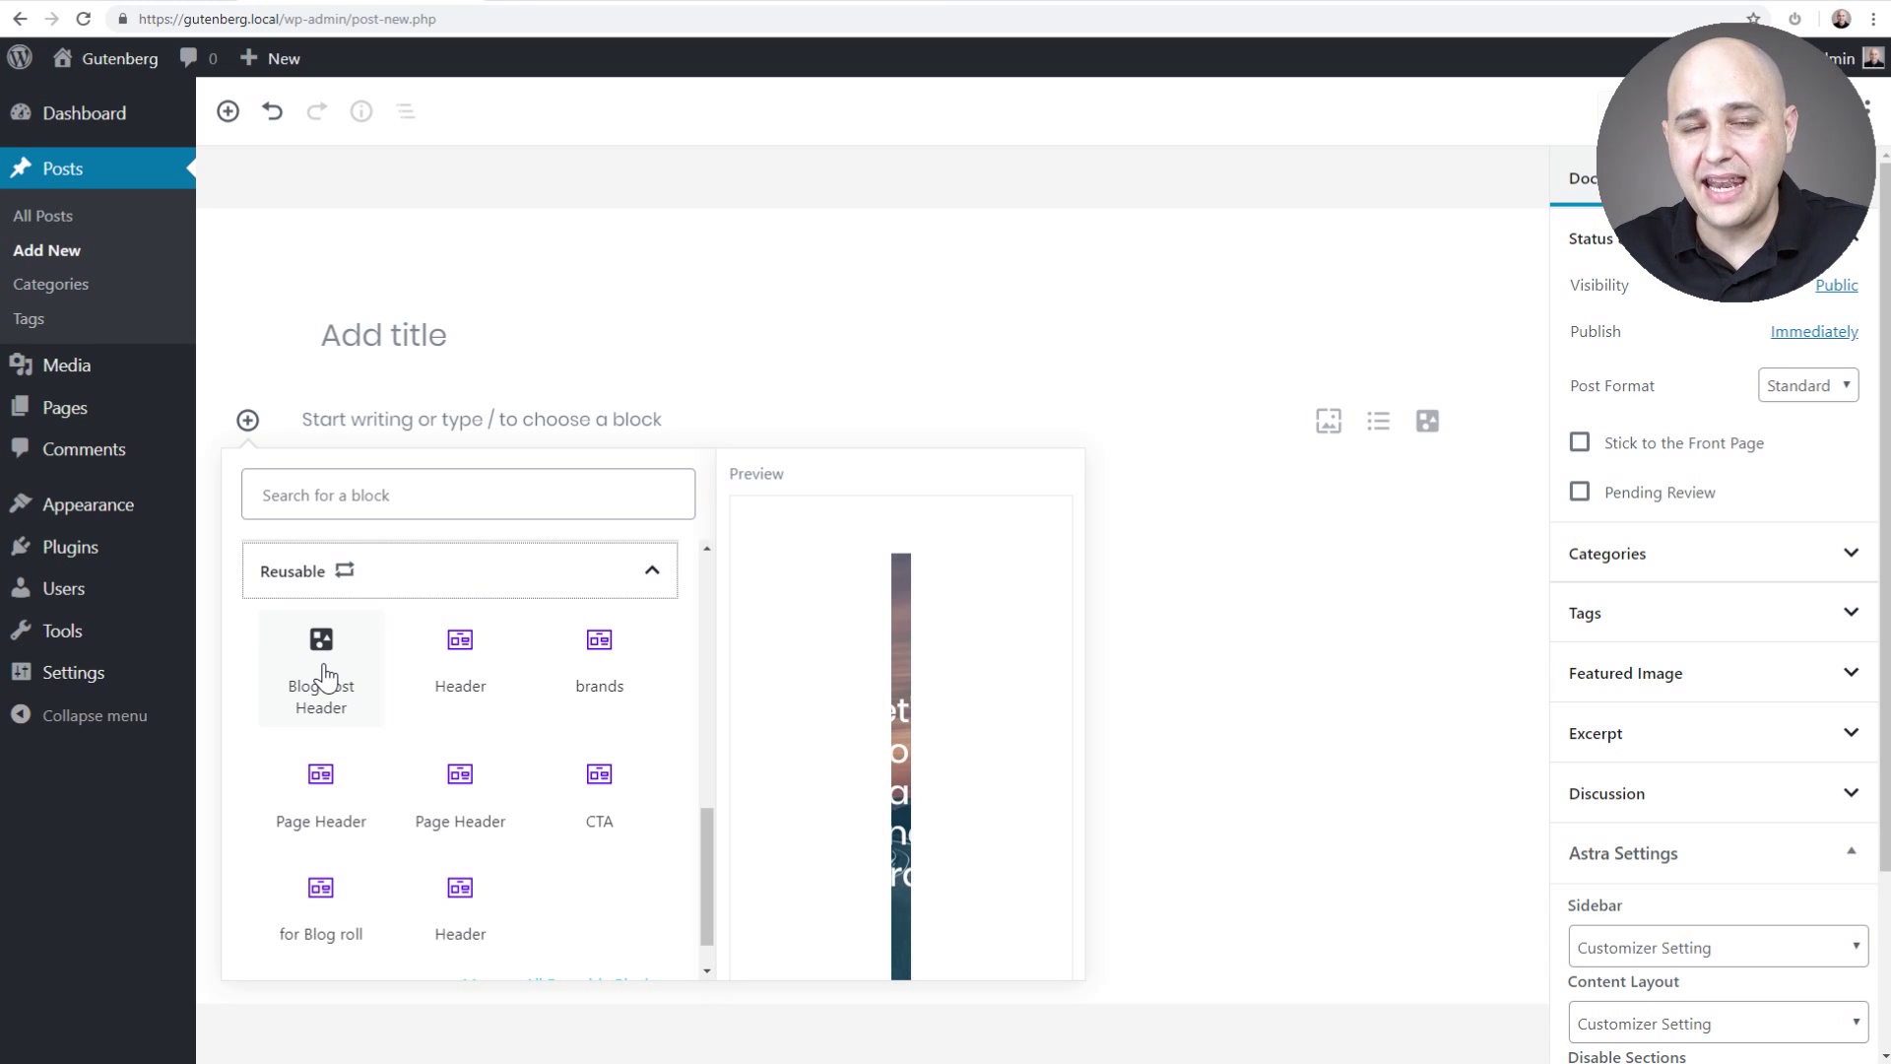
left_click(325, 675)
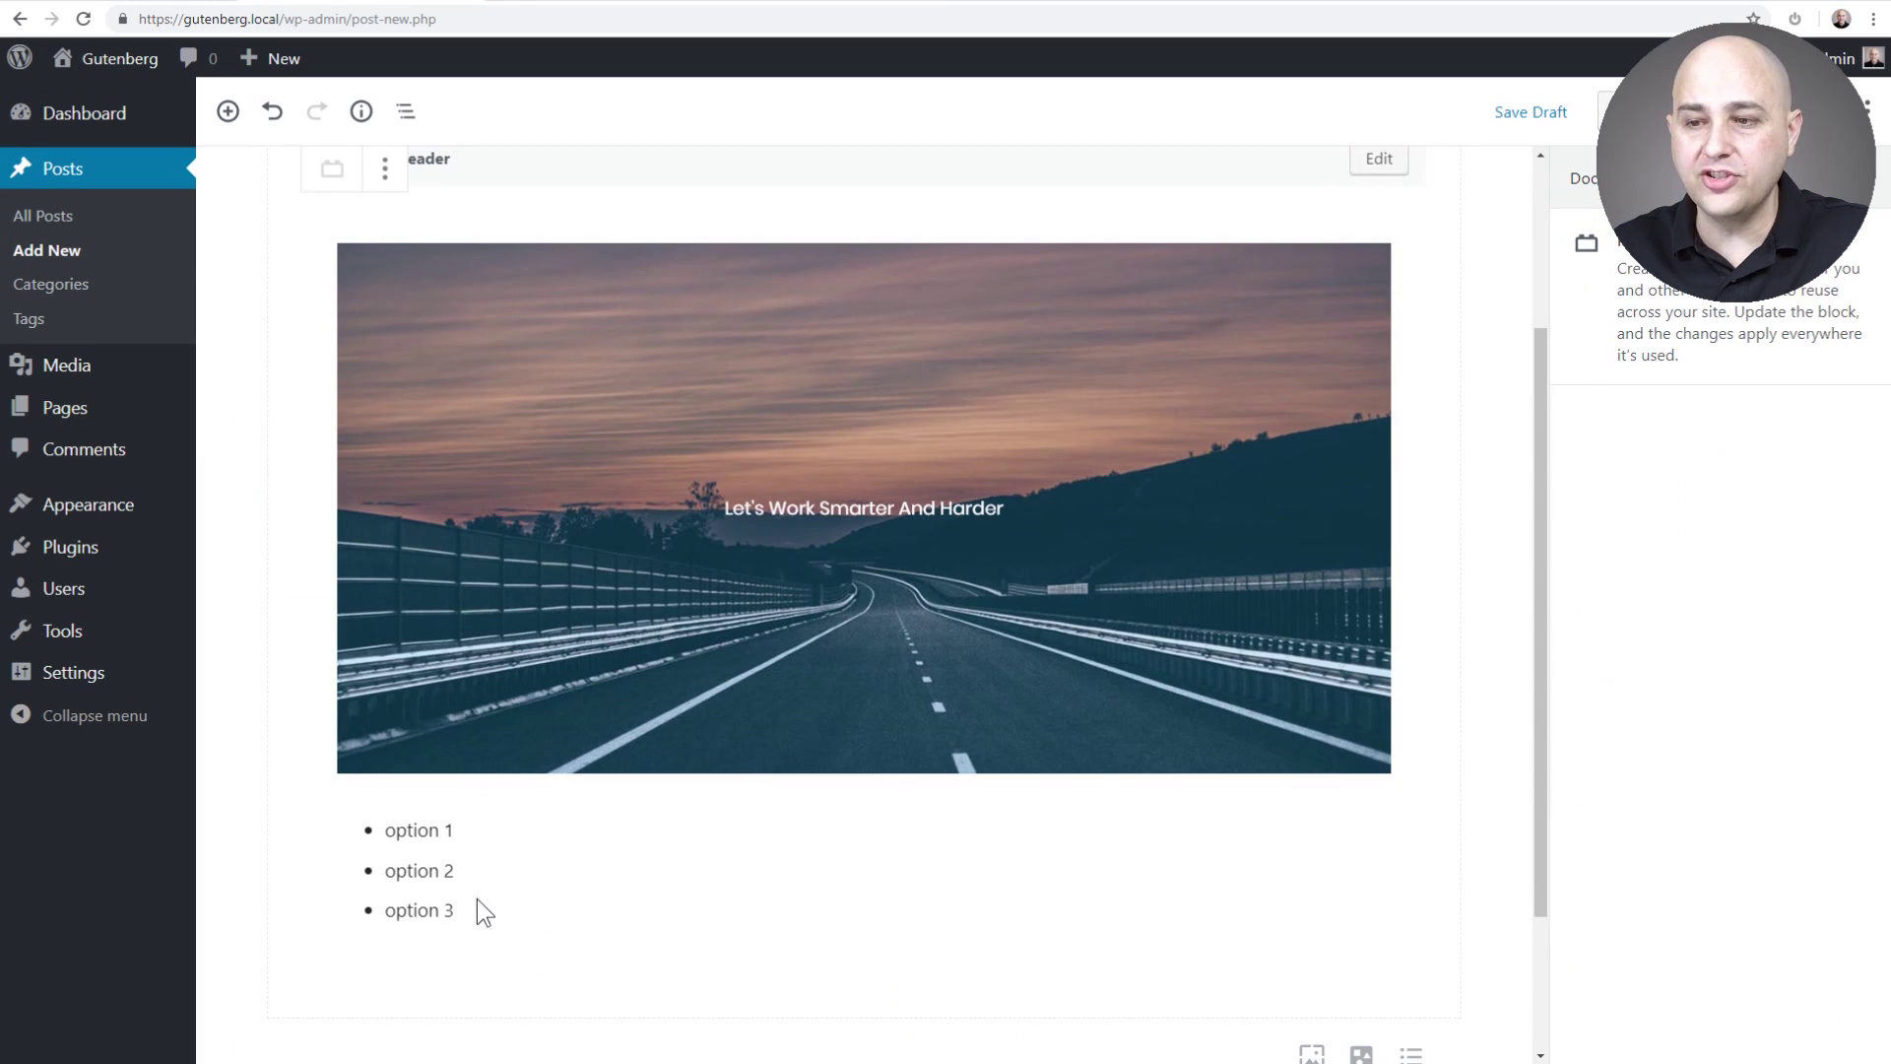